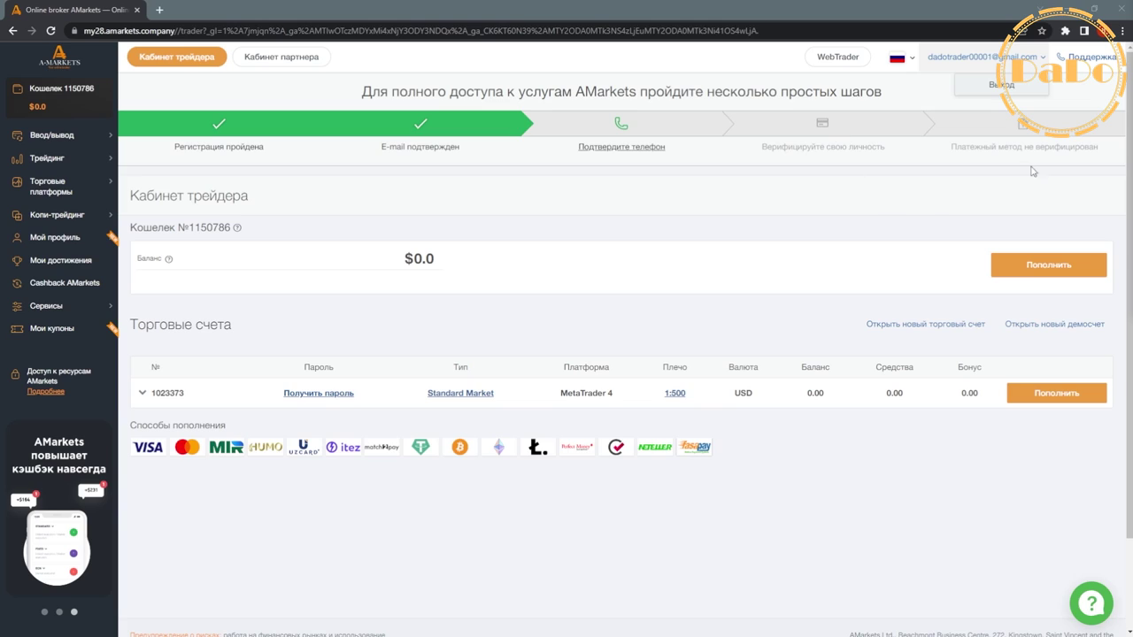
# - Log out of the AMarkets cabinet and clear the autofilled sign-in email
pyautogui.click(1015, 88)
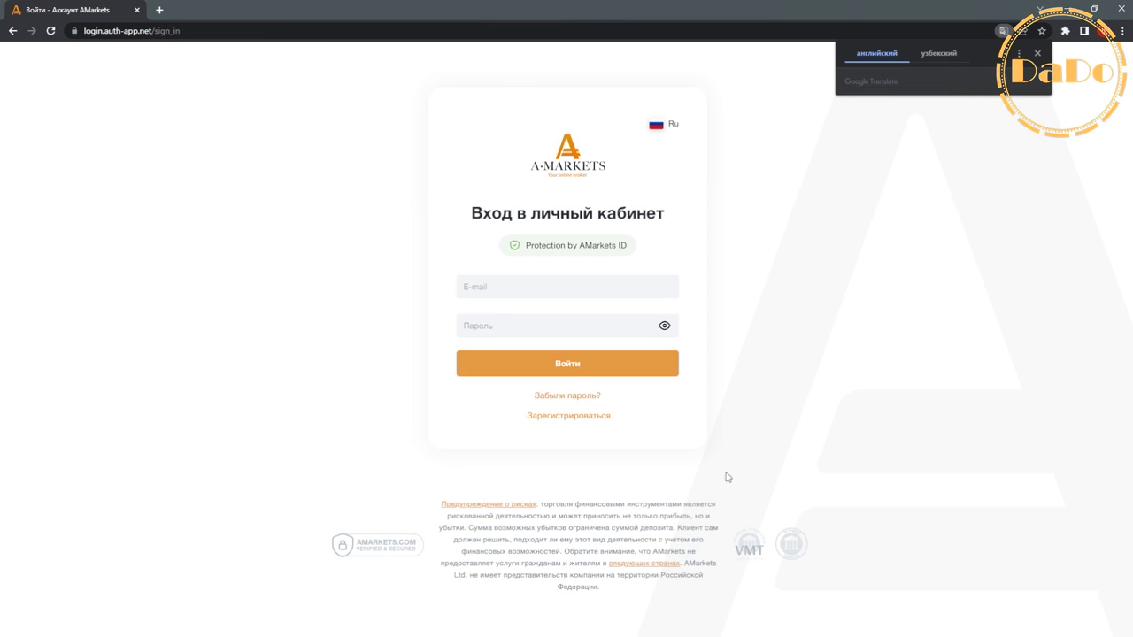
pyautogui.doubleClick(613, 295)
pyautogui.hotkey('ctrl', 'a')
pyautogui.press('BackSpace')
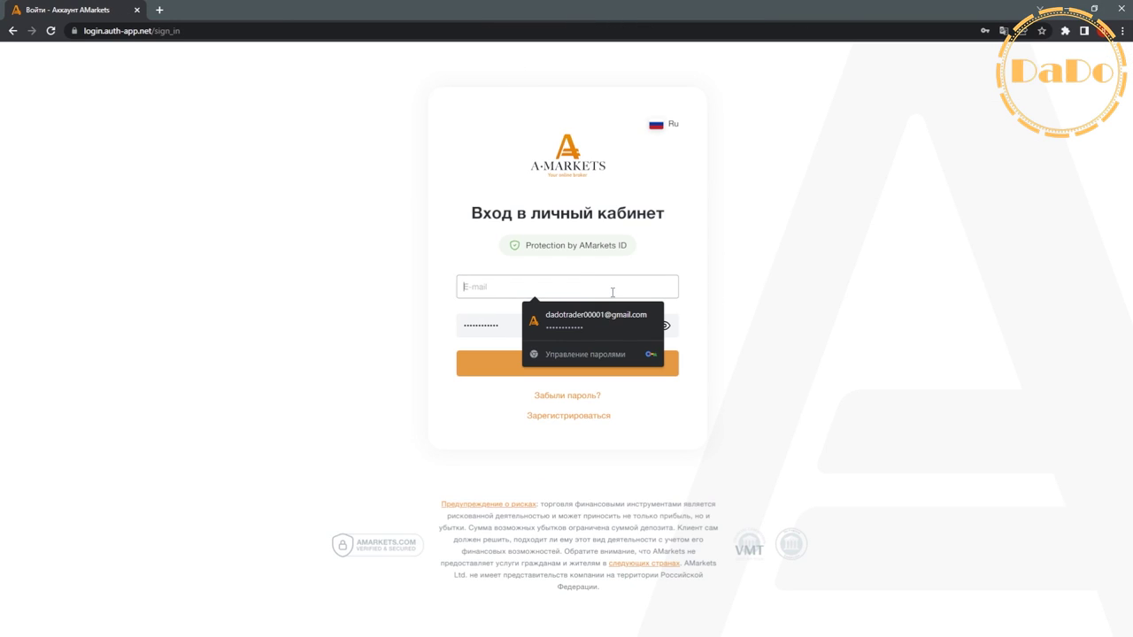
# - Clear the autofilled password and open a new blank browser tab
pyautogui.doubleClick(504, 325)
pyautogui.press('BackSpace')
pyautogui.hotkey('ctrl', 't')
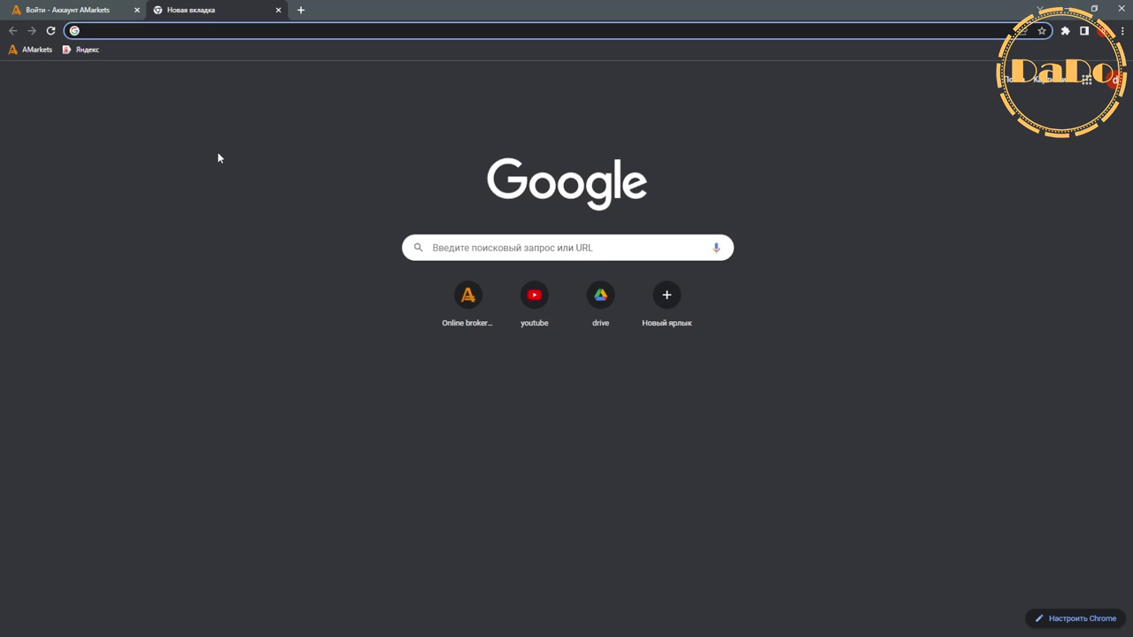
# - In Gmail, find and open the AMarkets email with the cabinet login details
pyautogui.click(1014, 80)
pyautogui.click(215, 372)
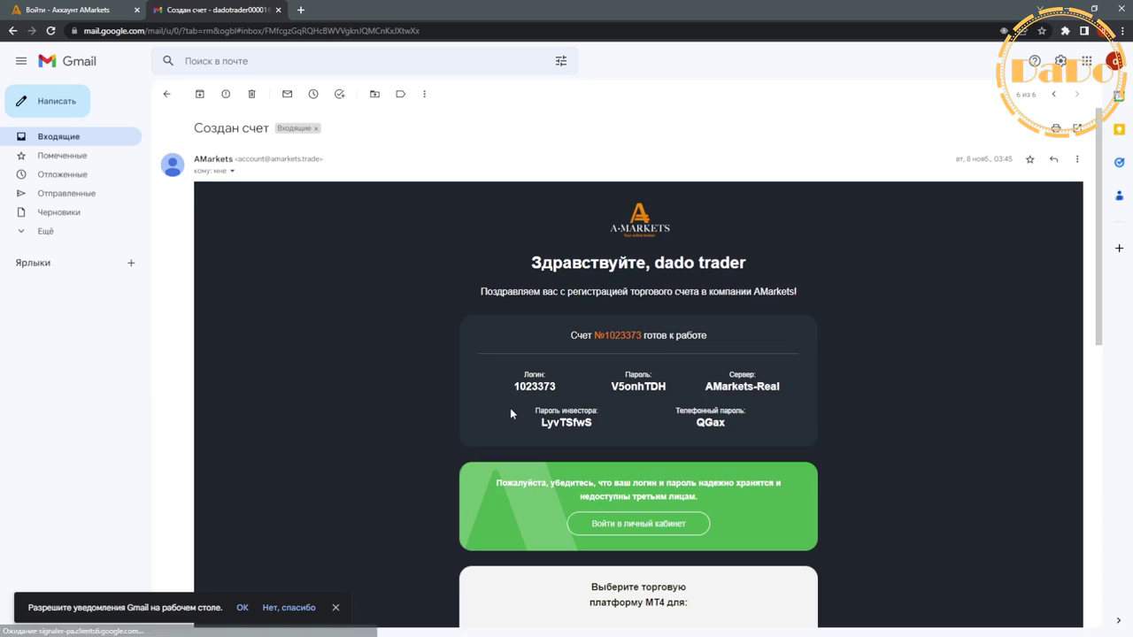
pyautogui.scroll(-2, 510, 408)
pyautogui.scroll(2, 510, 354)
pyautogui.click(13, 33)
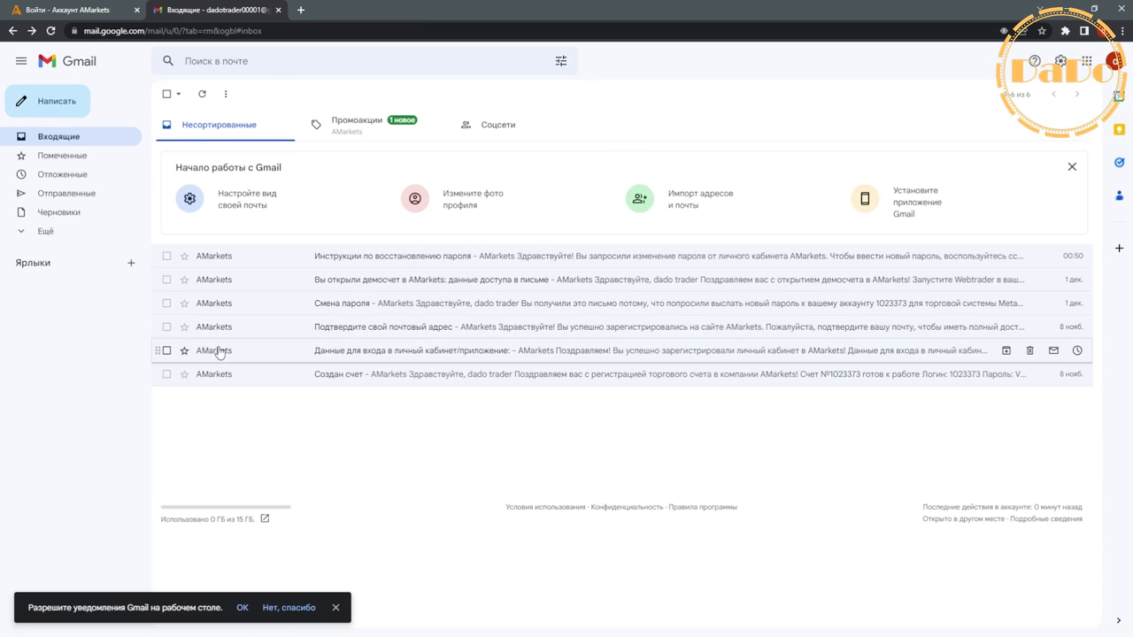
pyautogui.click(219, 351)
pyautogui.scroll(-1, 527, 414)
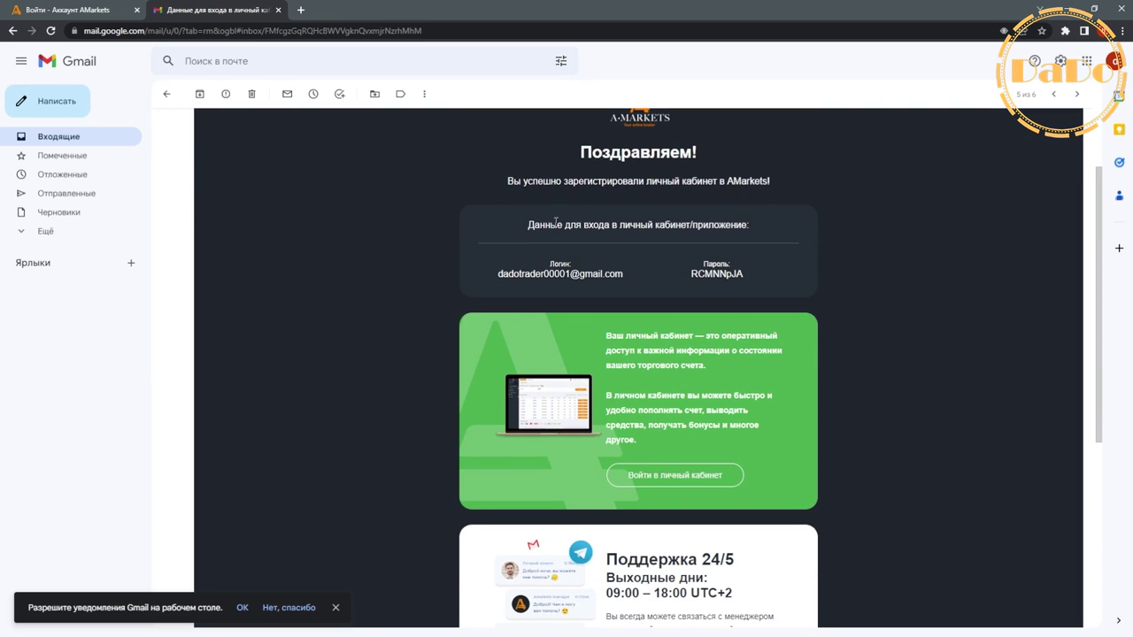
pyautogui.scroll(1, 720, 303)
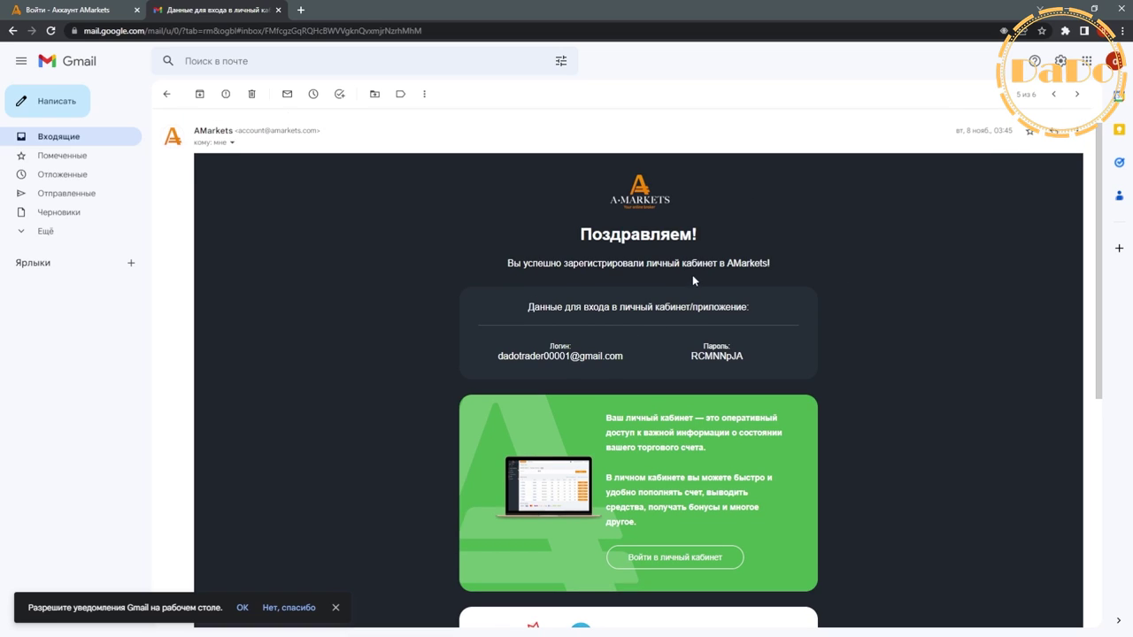
# - Copy the login email address from the message into the AMarkets sign-in E-mail field
pyautogui.tripleClick(512, 263)
pyautogui.click(514, 355)
pyautogui.doubleClick(515, 355)
pyautogui.click(512, 352)
pyautogui.moveTo(500, 357); pyautogui.dragTo(617, 356)
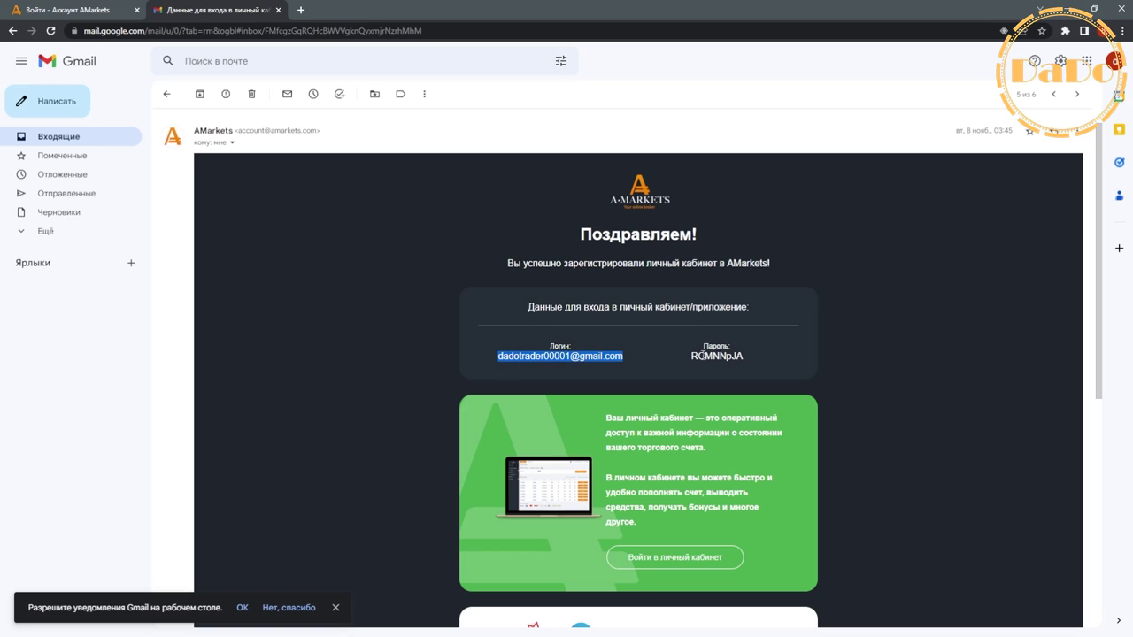
pyautogui.moveTo(691, 356); pyautogui.dragTo(744, 356)
pyautogui.click(561, 356)
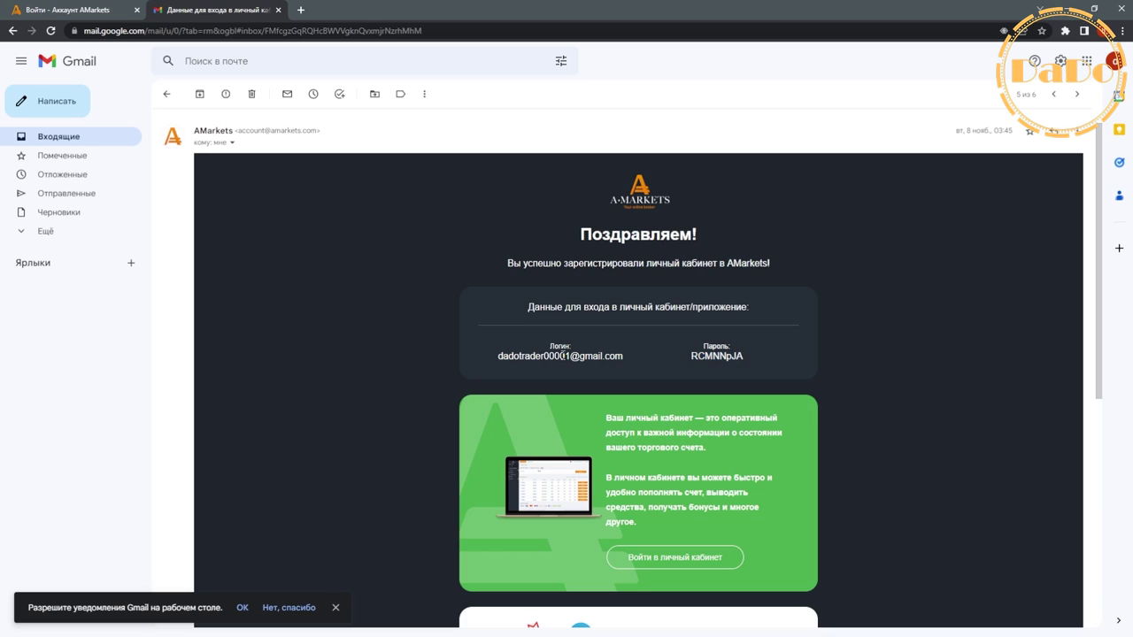
pyautogui.tripleClick(561, 355)
pyautogui.hotkey('ctrl', 'c')
pyautogui.click(59, 12)
pyautogui.click(509, 286)
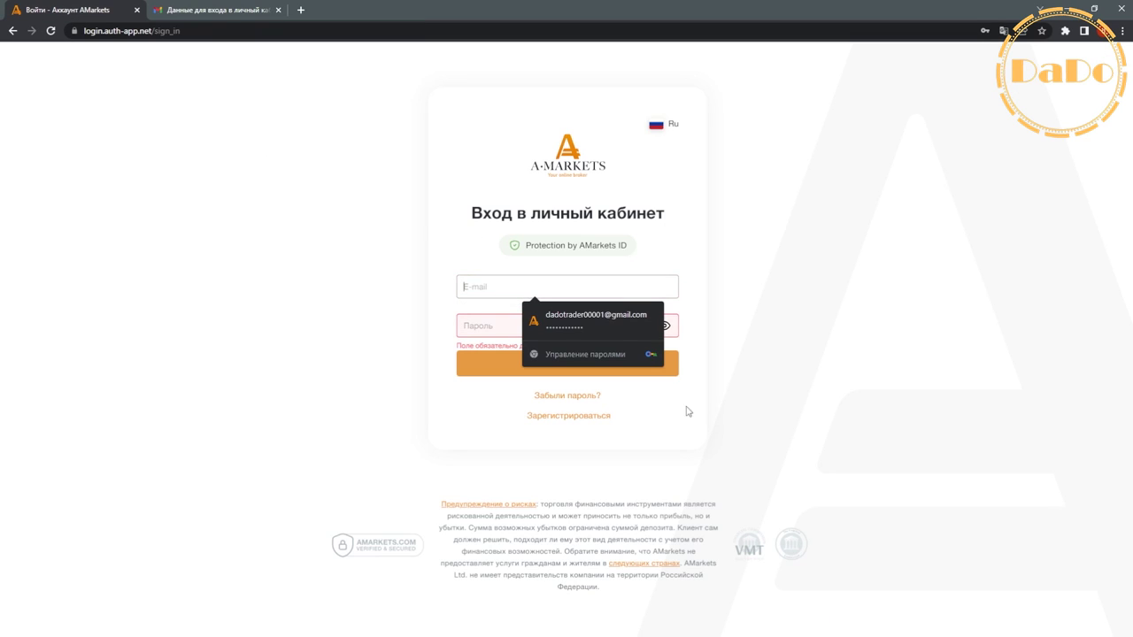
pyautogui.hotkey('ctrl', 'v')
# - Copy the cabinet password from the email, fill it in, and sign in
pyautogui.click(221, 11)
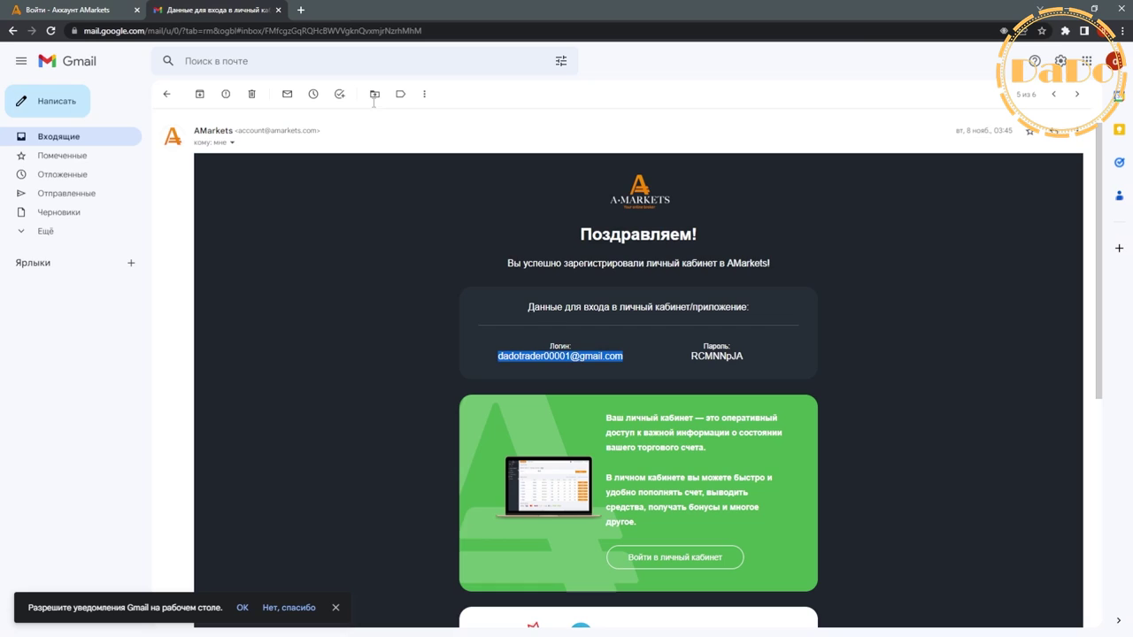
pyautogui.doubleClick(728, 358)
pyautogui.hotkey('ctrl', '1')
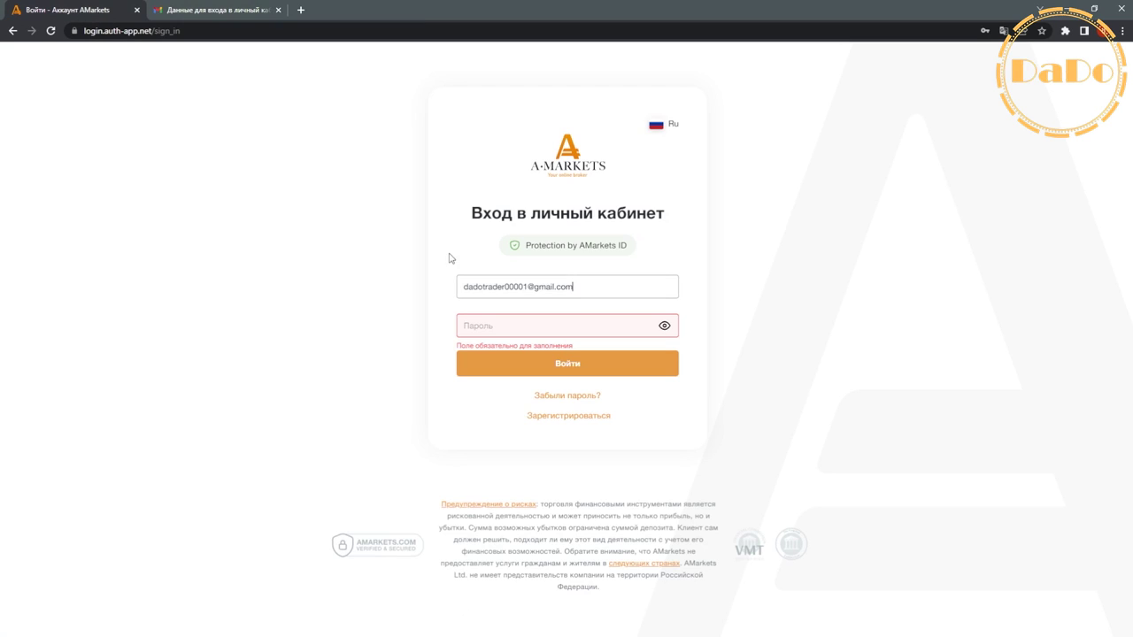
pyautogui.click(485, 326)
pyautogui.click(620, 359)
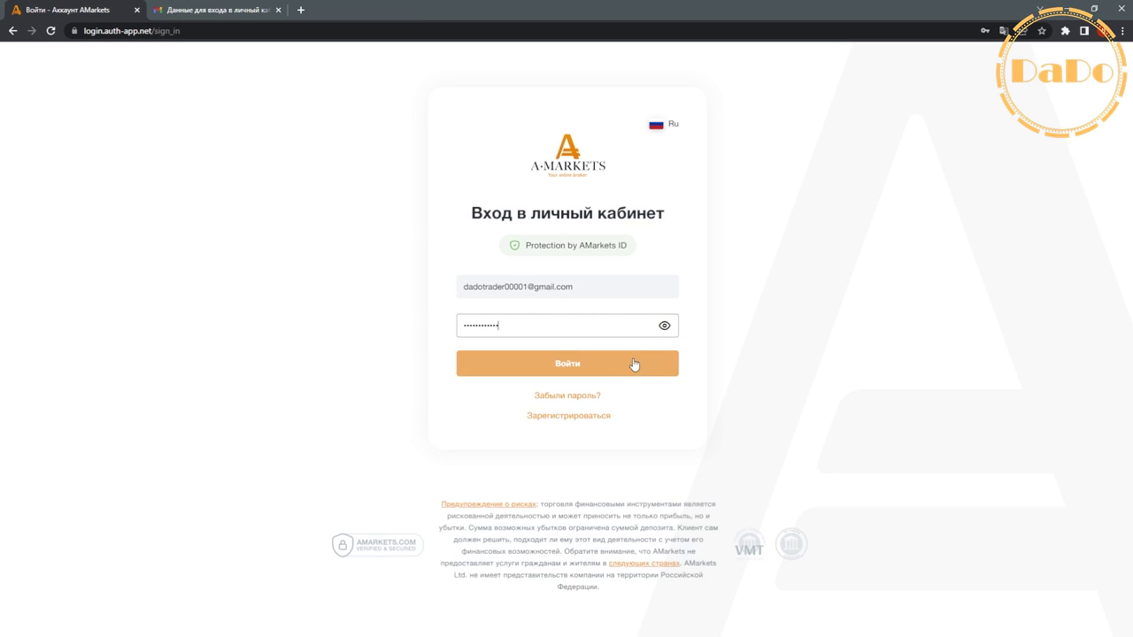
pyautogui.click(610, 368)
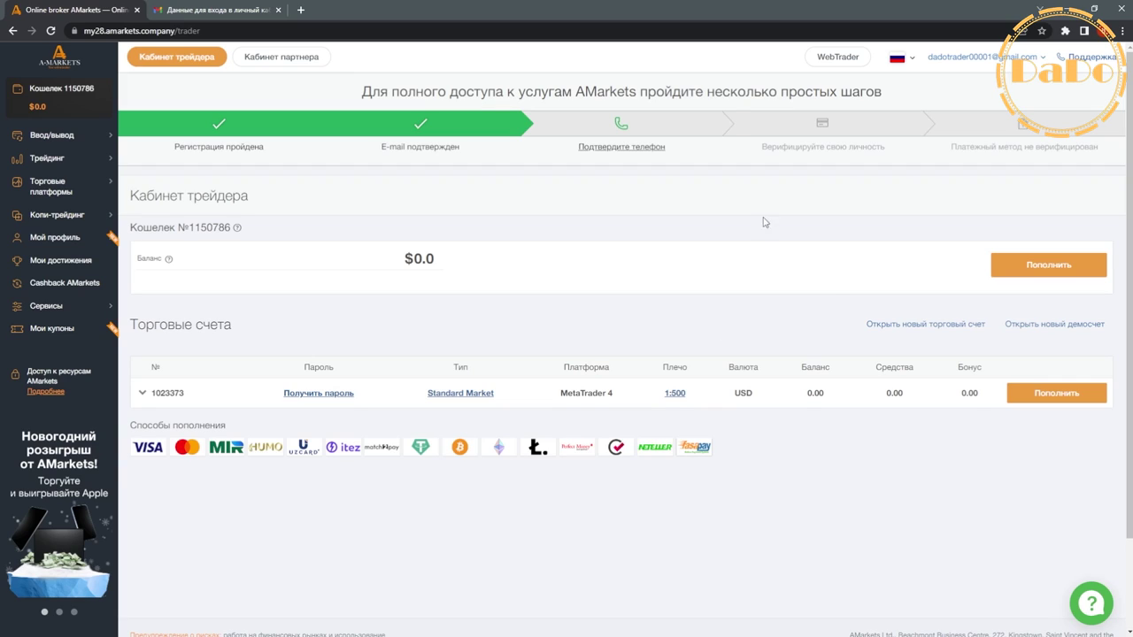
# - Log out of the cabinet and clear the autofilled sign-in credentials
pyautogui.moveTo(1018, 62)
pyautogui.click(1000, 85)
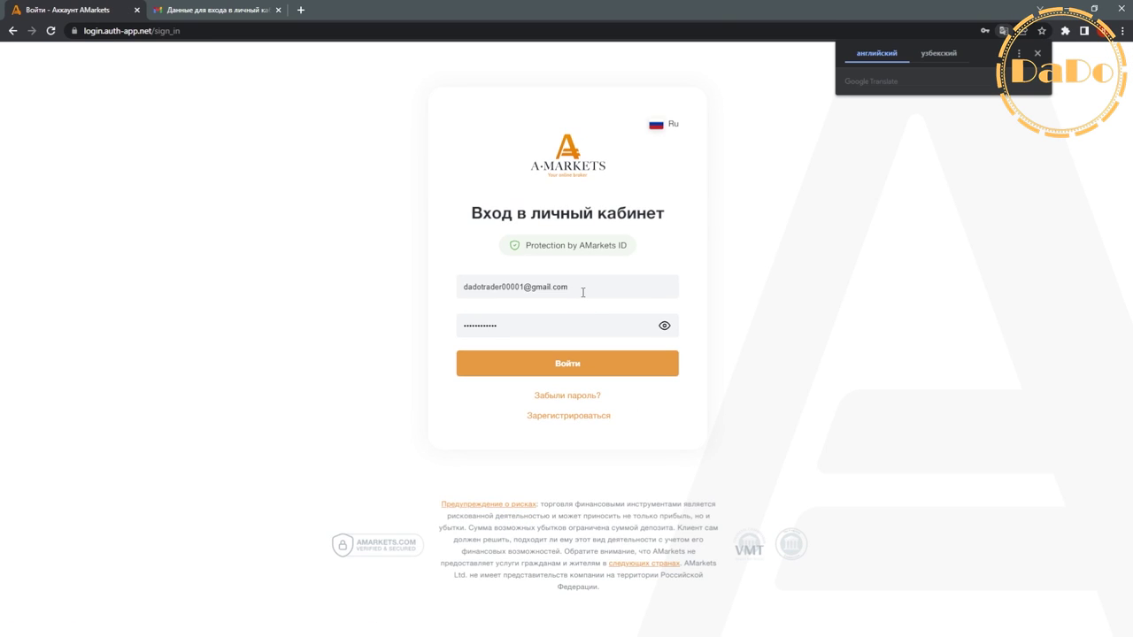
pyautogui.click(582, 287)
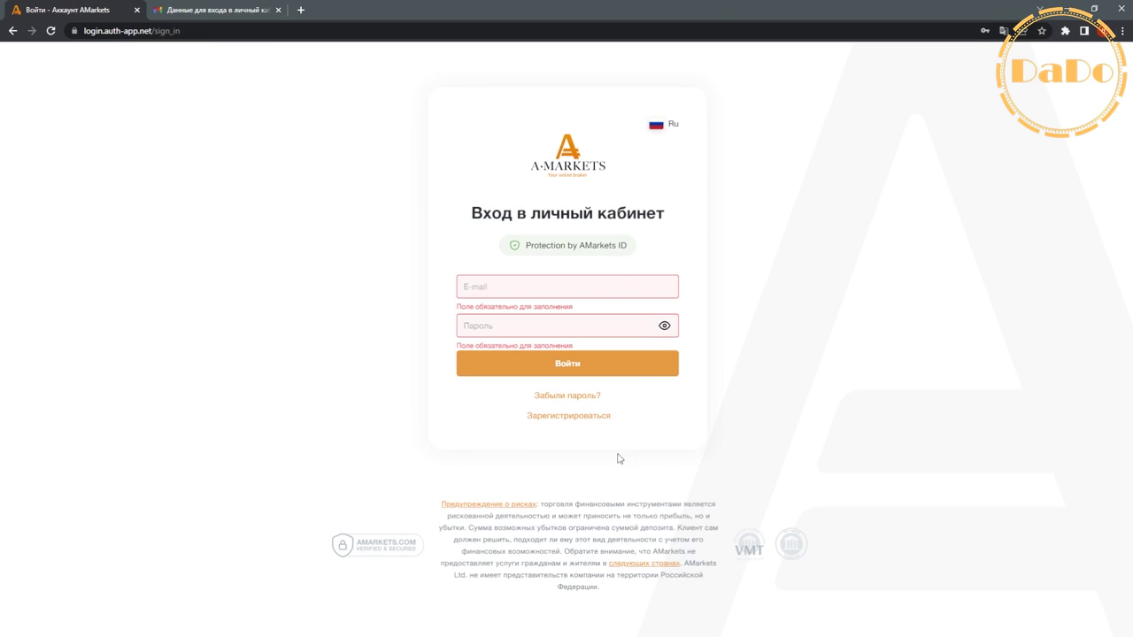
pyautogui.click(542, 293)
# - Paste the Google account's email into E-mail and go to 'Забыли пароль?'
pyautogui.click(248, 14)
pyautogui.click(1113, 60)
pyautogui.rightClick(1014, 164)
pyautogui.hotkey('ctrl', 'c')
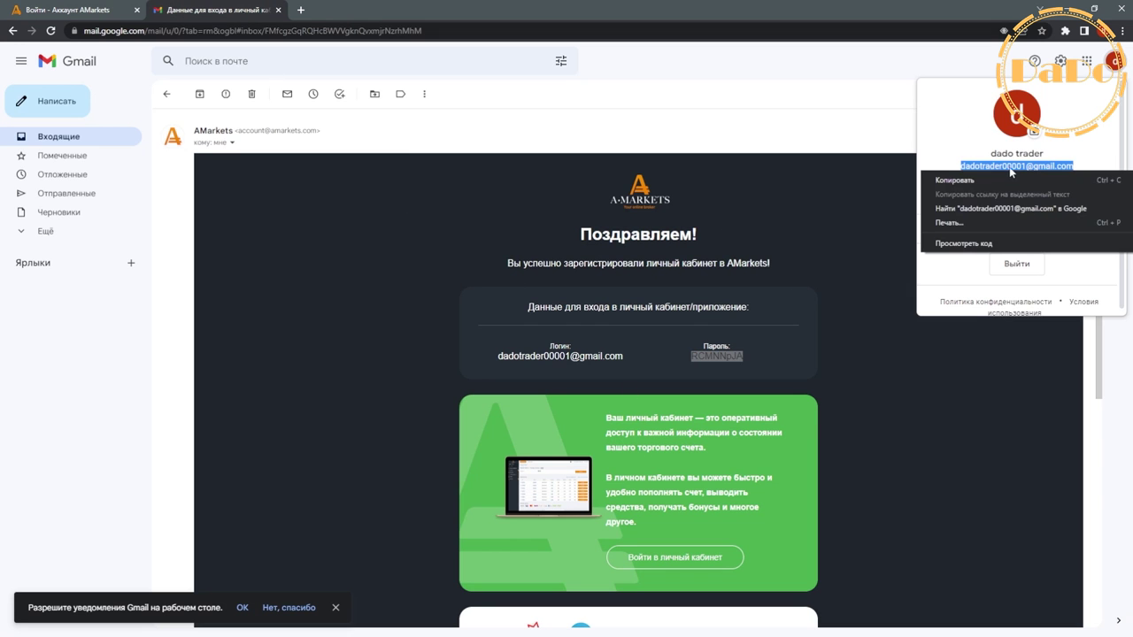
pyautogui.click(965, 177)
pyautogui.click(102, 19)
pyautogui.hotkey('ctrl', 'v')
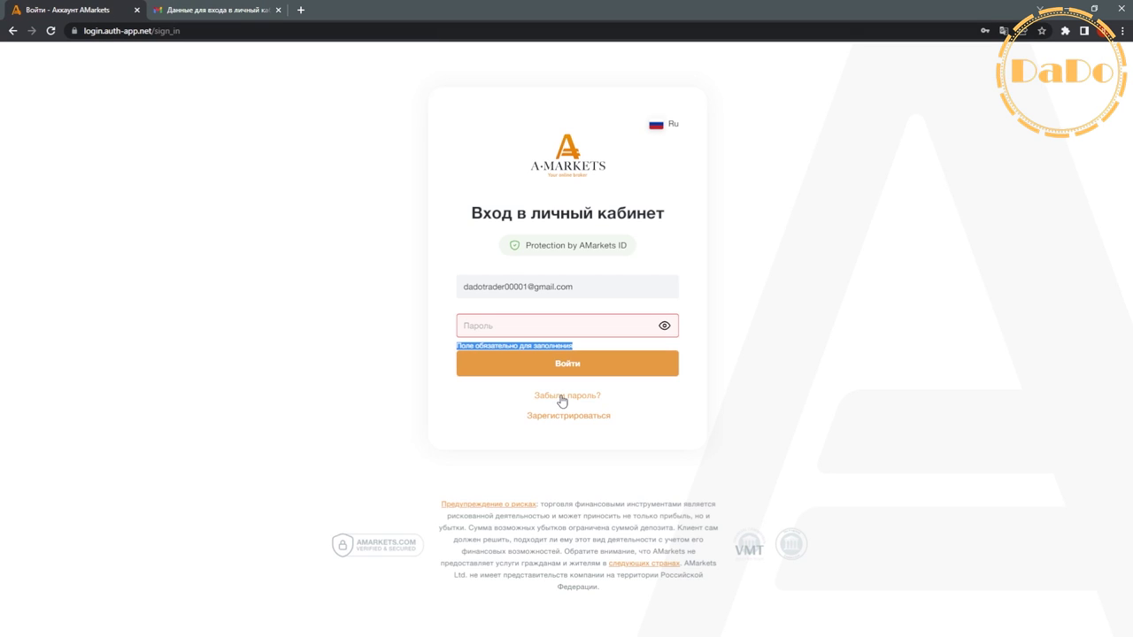
pyautogui.click(567, 396)
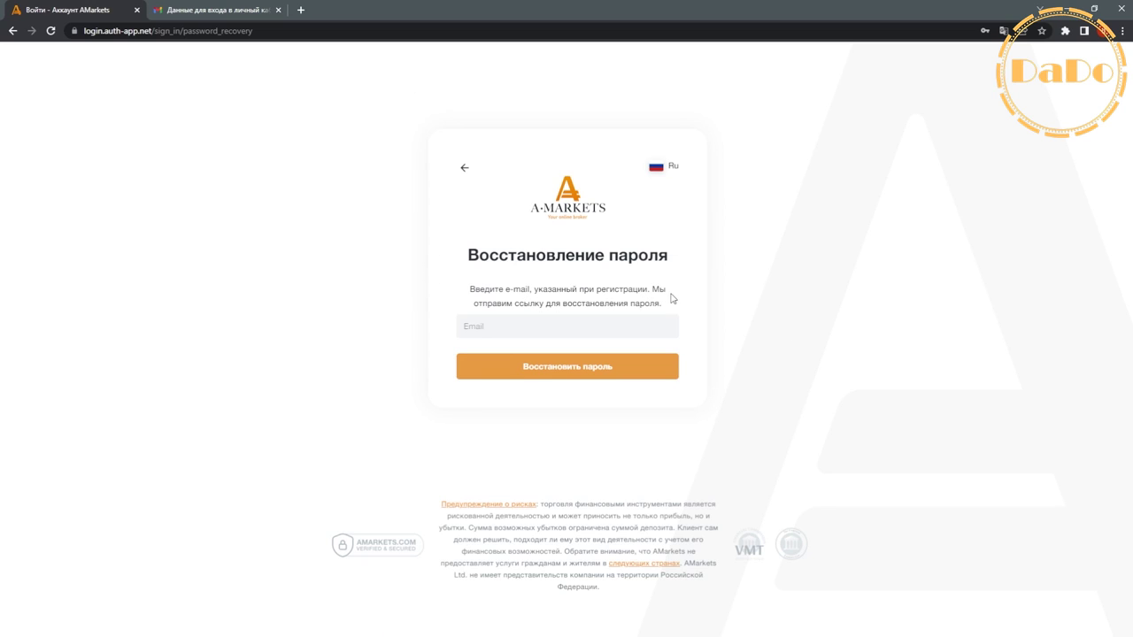
# - Paste the account email into the recovery form, send Восстановить пароль, and return to Gmail
pyautogui.click(522, 323)
pyautogui.rightClick(649, 325)
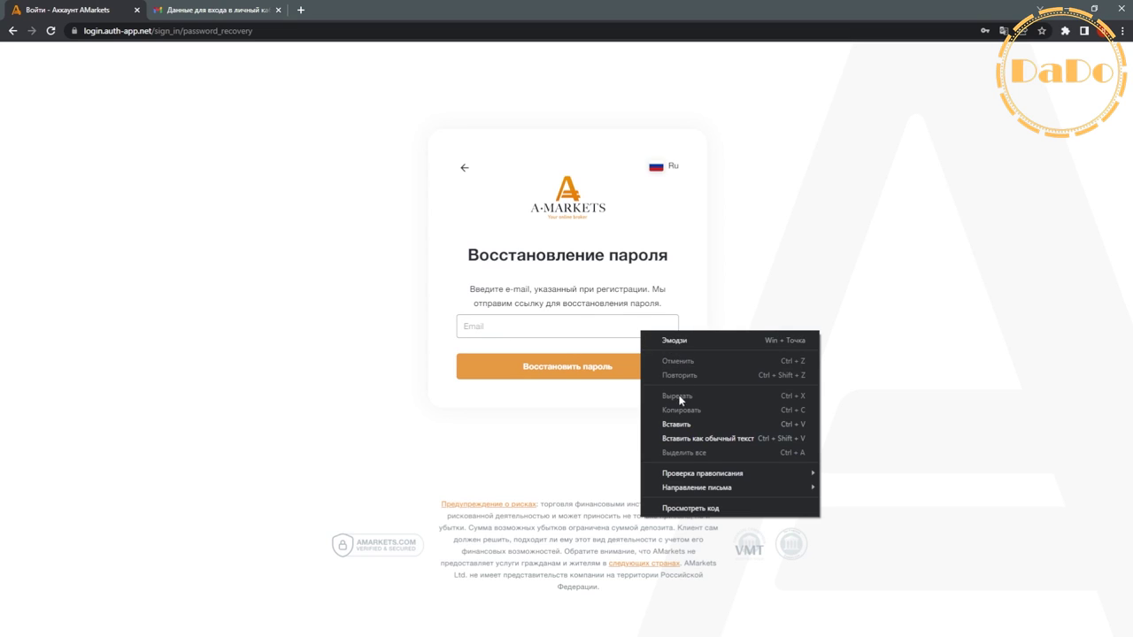
pyautogui.click(680, 421)
pyautogui.click(574, 372)
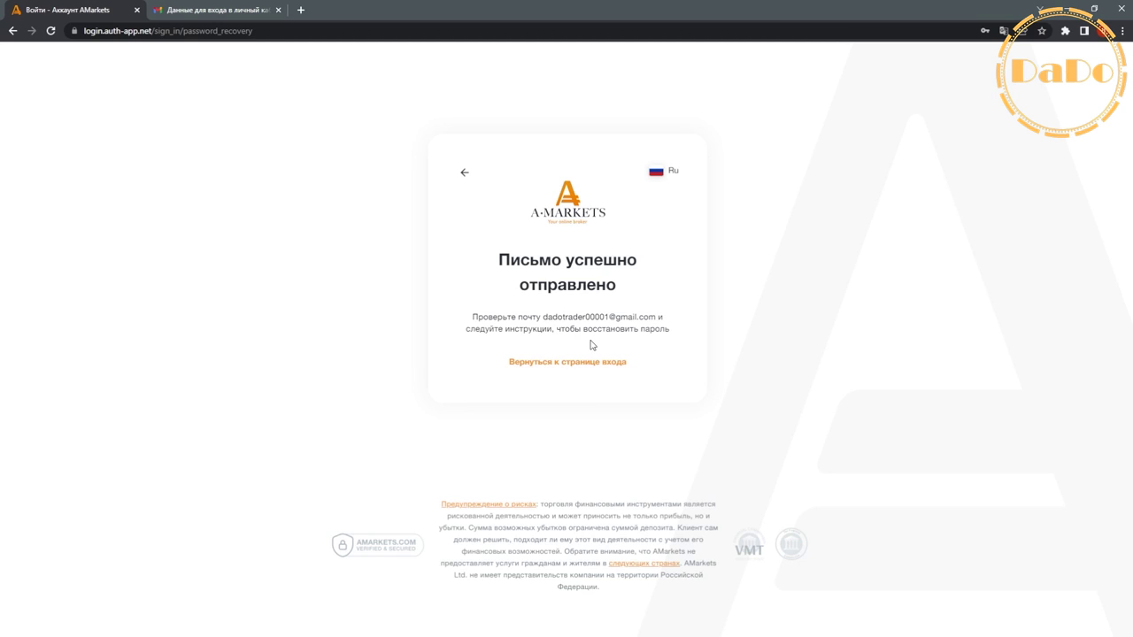
pyautogui.moveTo(543, 317); pyautogui.dragTo(656, 317)
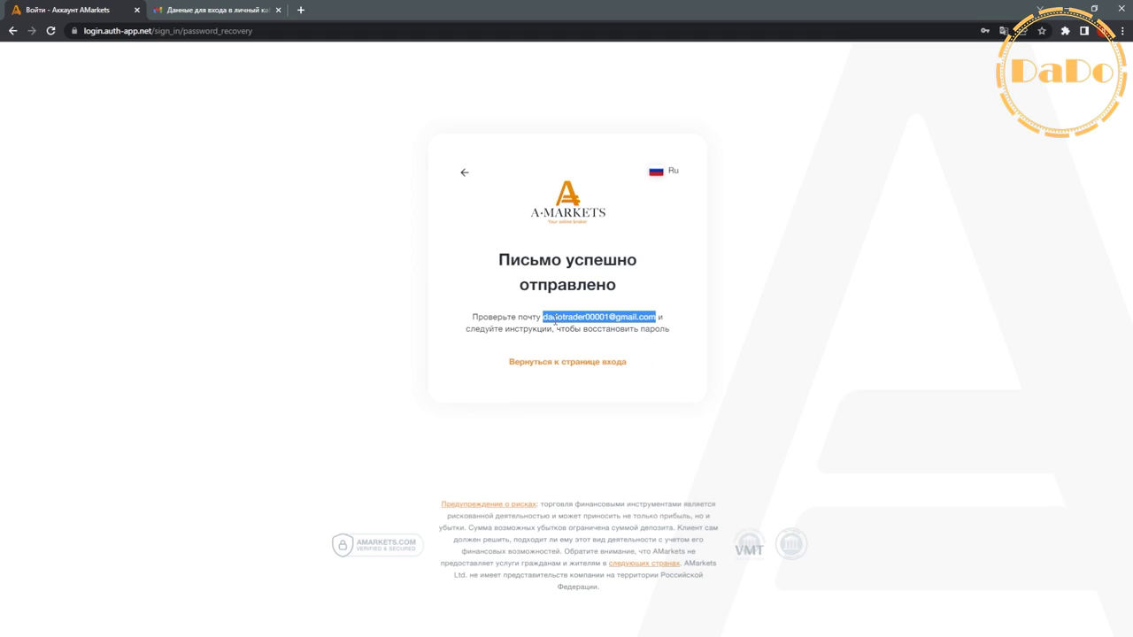
pyautogui.hotkey('ctrl', 'Tab')
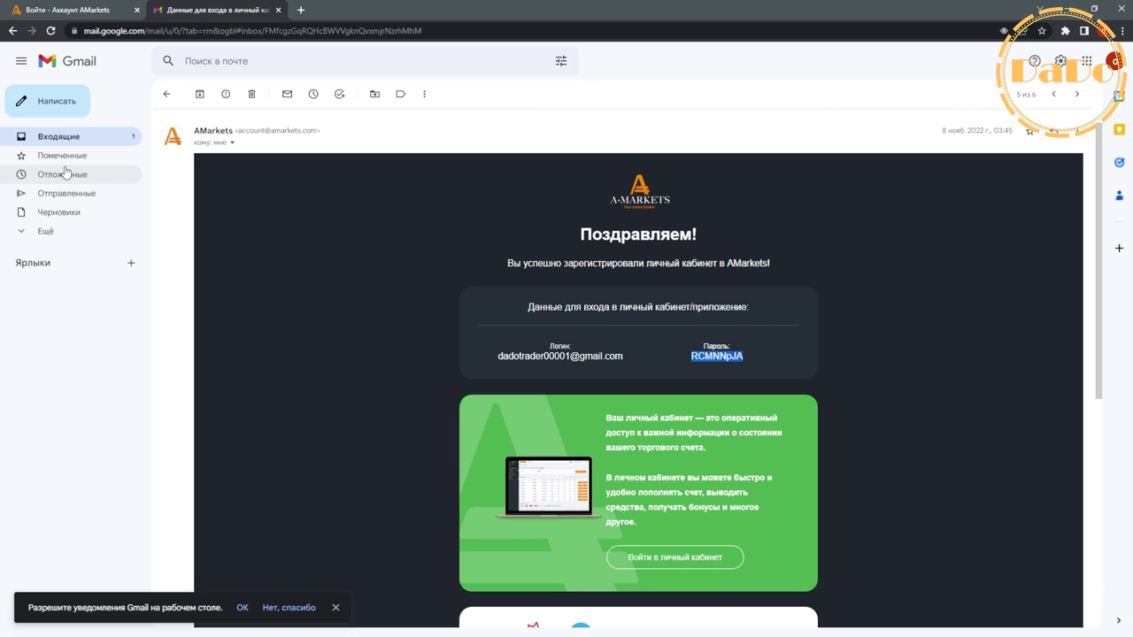
# - Open the 'Инструкции по восстановлению пароля' email and follow its Изменить пароль link
pyautogui.click(78, 139)
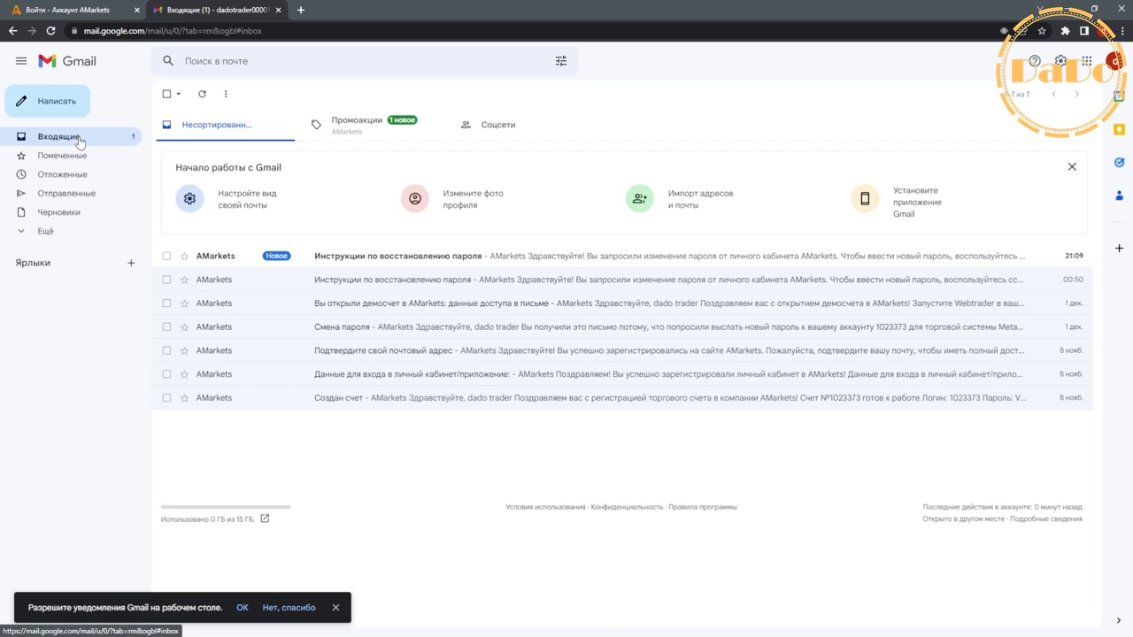
pyautogui.click(347, 256)
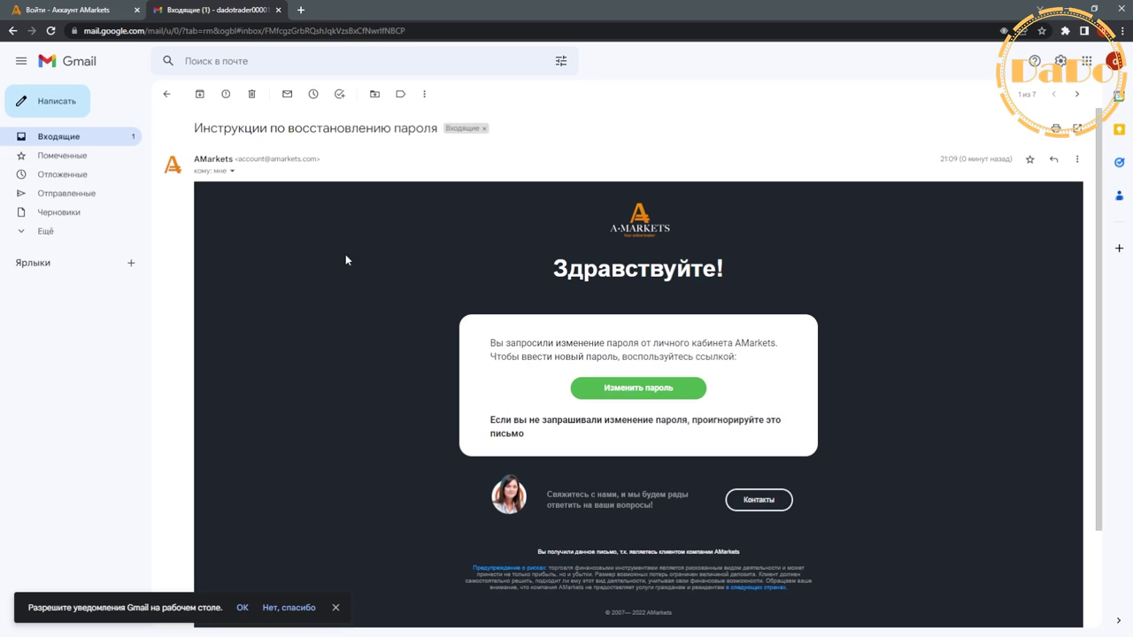
pyautogui.click(633, 389)
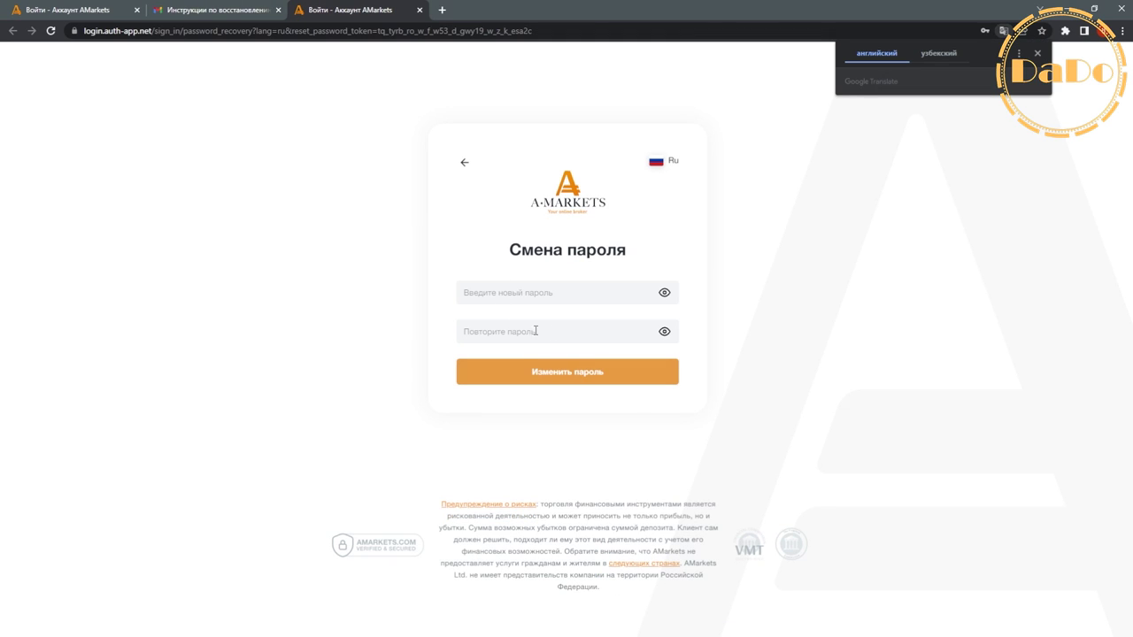
# - Enter a new password, showing it in plain text
pyautogui.click(557, 296)
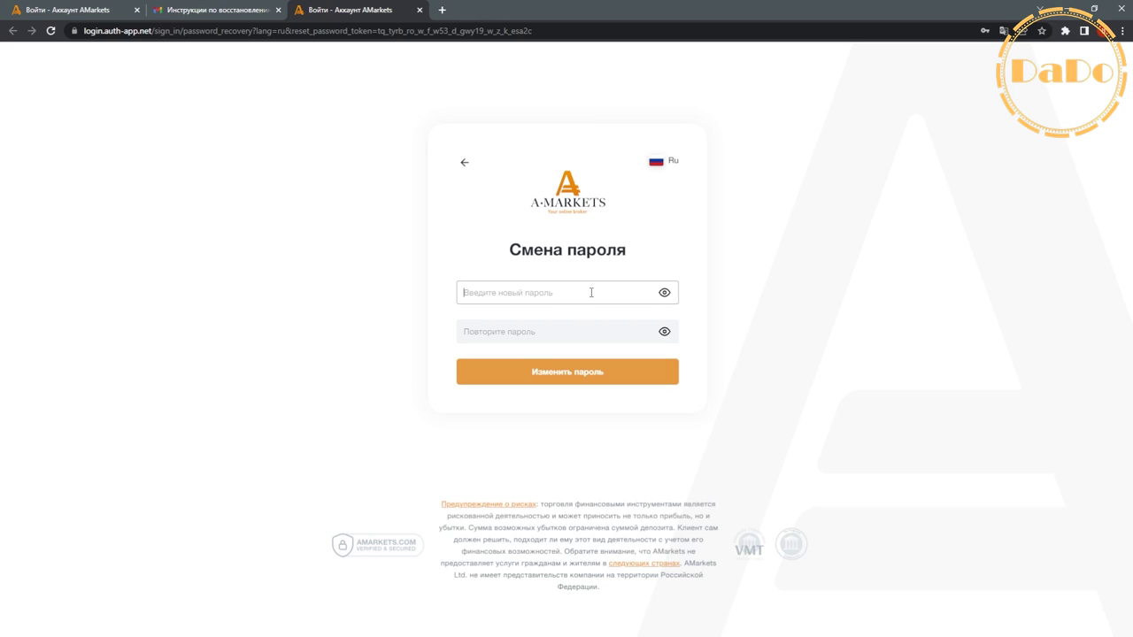
pyautogui.write('qwe')
pyautogui.press('BackSpace')
pyautogui.press('BackSpace')
pyautogui.press('BackSpace')
pyautogui.click(665, 292)
pyautogui.write('qwe')
pyautogui.click(577, 331)
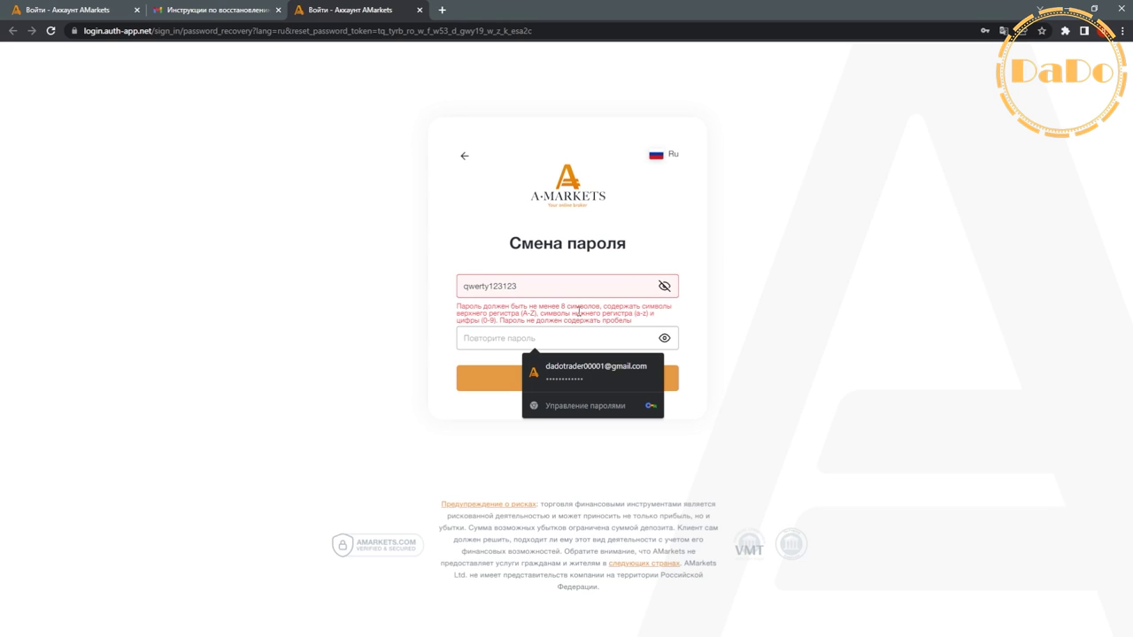
# - Capitalise the password's first letter to meet the uppercase rule, then copy it
pyautogui.moveTo(529, 294); pyautogui.dragTo(462, 294)
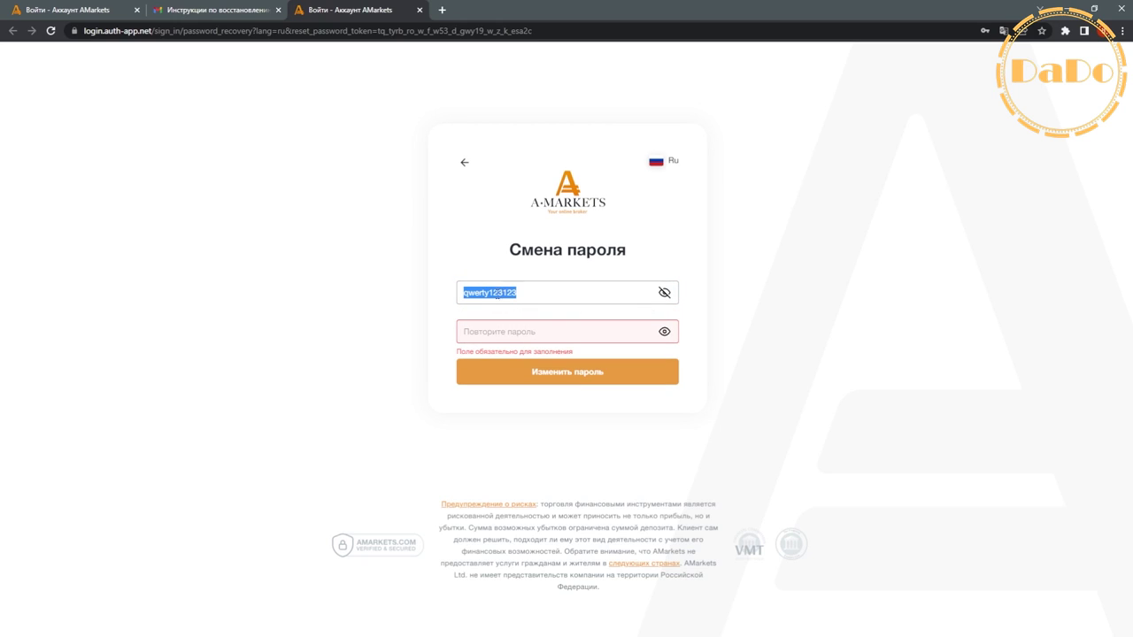
pyautogui.click(523, 313)
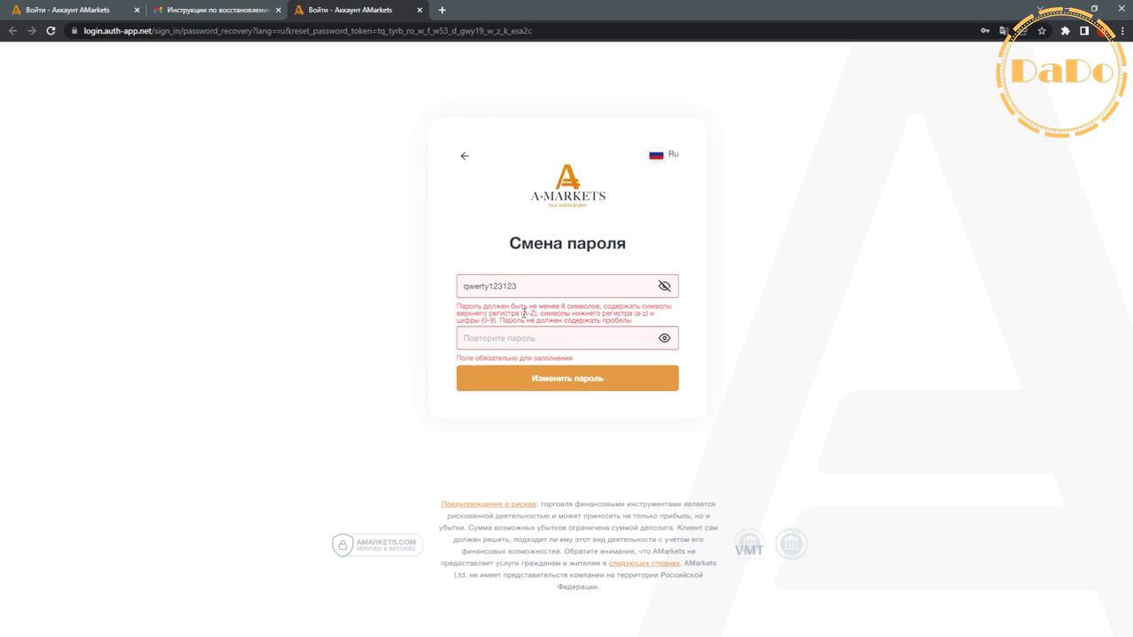
pyautogui.moveTo(523, 313); pyautogui.dragTo(535, 315)
pyautogui.moveTo(468, 290); pyautogui.dragTo(458, 291)
pyautogui.doubleClick(526, 295)
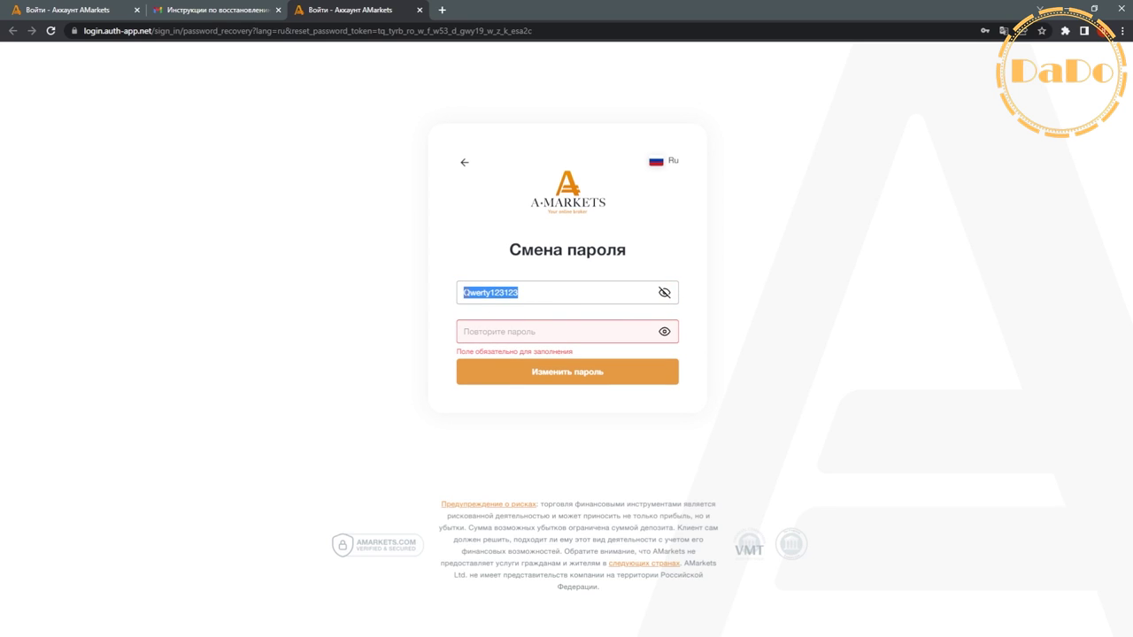
pyautogui.rightClick(480, 291)
pyautogui.click(515, 333)
# - Paste the password into the repeat field, verify it, and submit Изменить пароль
pyautogui.click(513, 333)
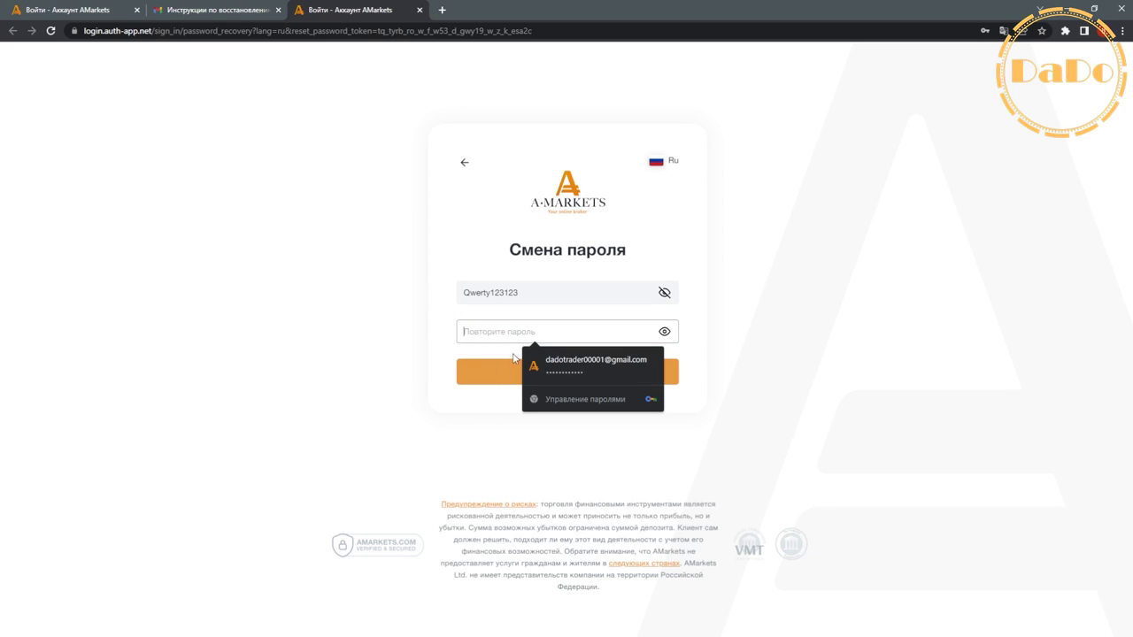
pyautogui.rightClick(507, 338)
pyautogui.click(542, 468)
pyautogui.click(660, 333)
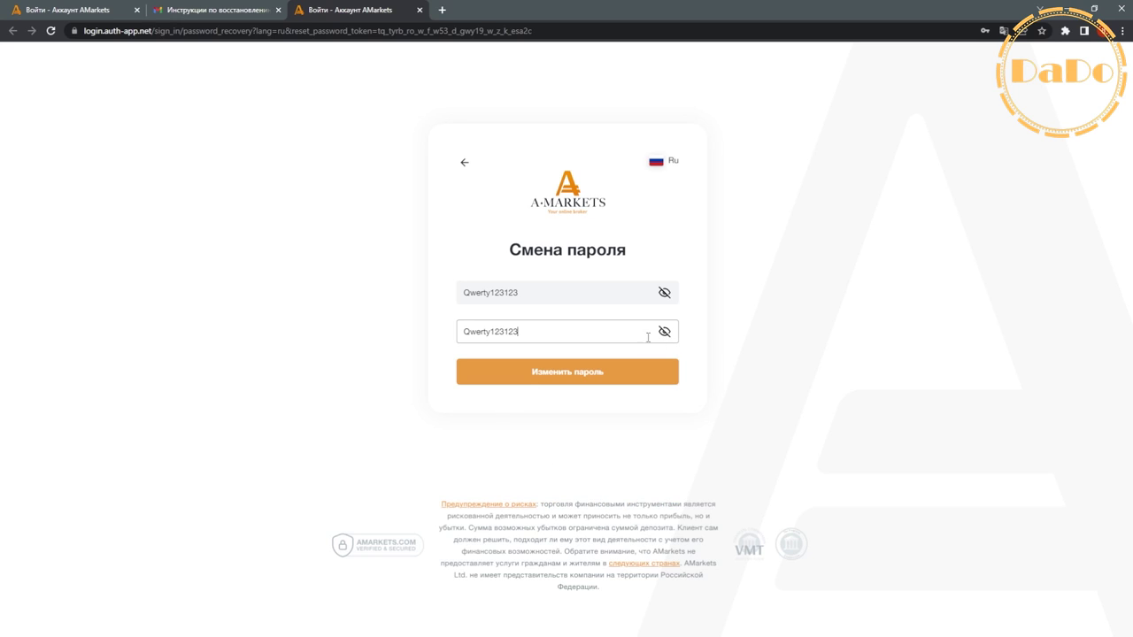
pyautogui.click(564, 381)
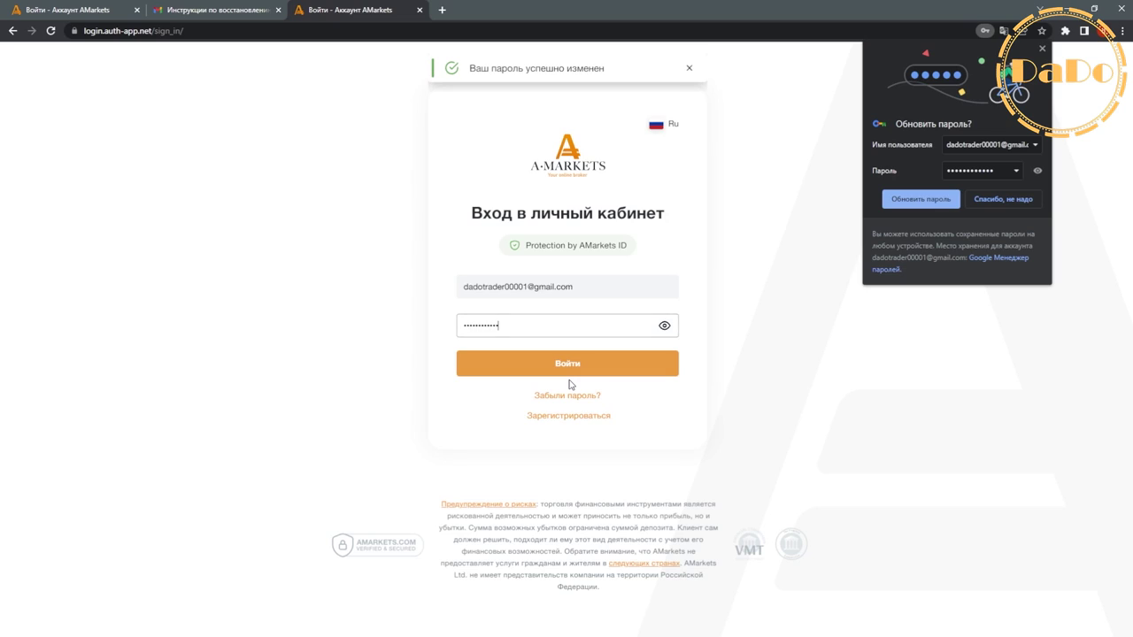
# - Replace the old sign-in password with the new one and sign in
pyautogui.click(664, 326)
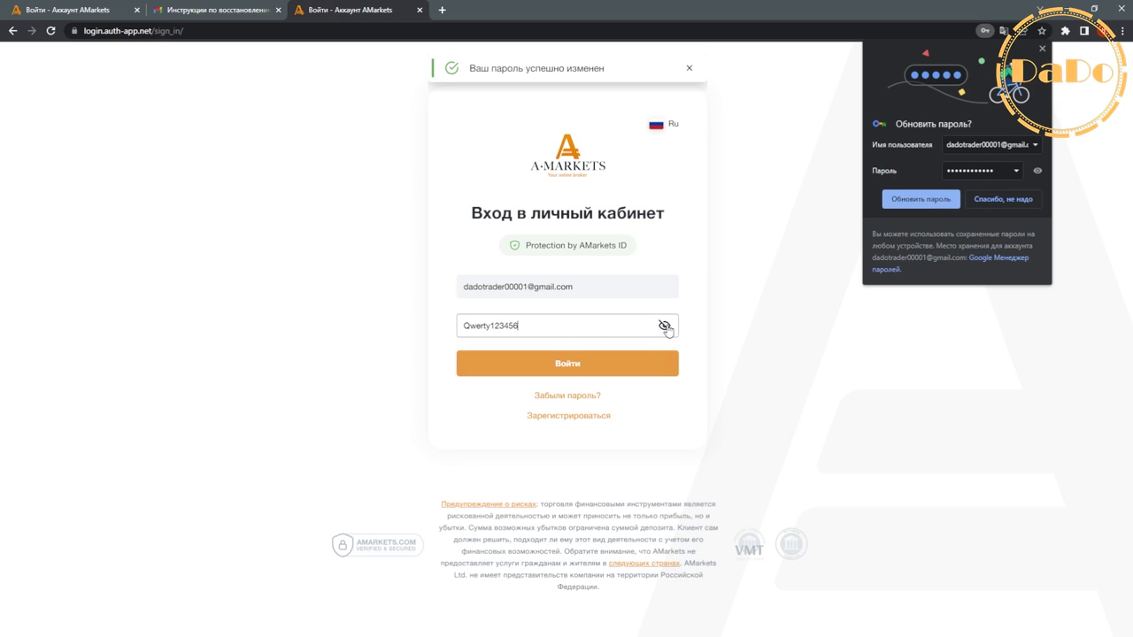
pyautogui.doubleClick(522, 326)
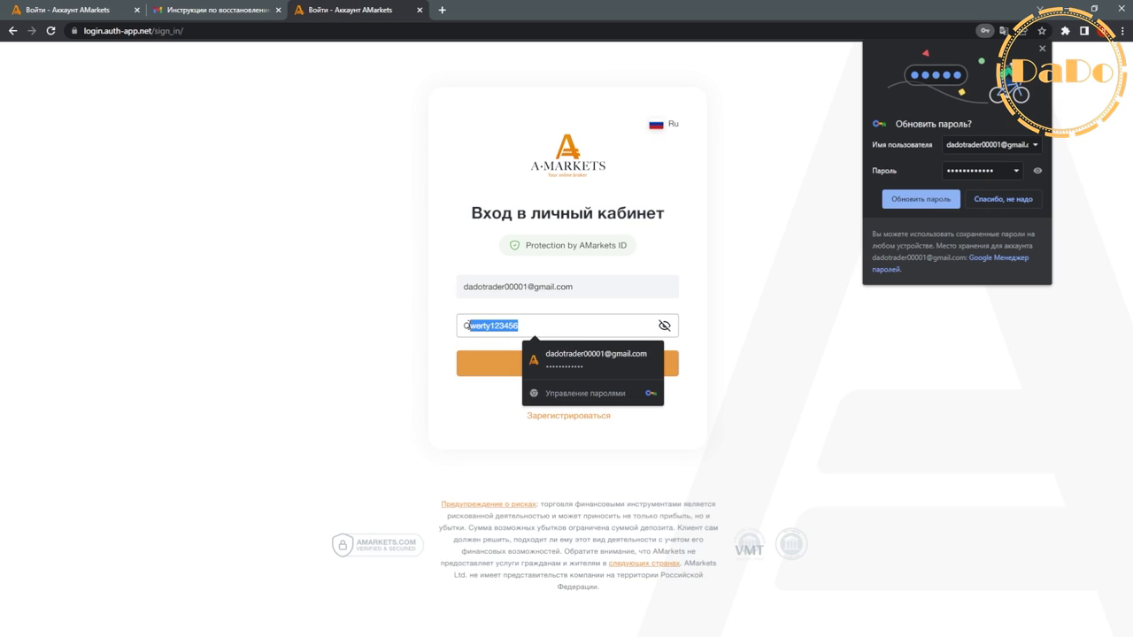
pyautogui.rightClick(540, 325)
pyautogui.click(598, 384)
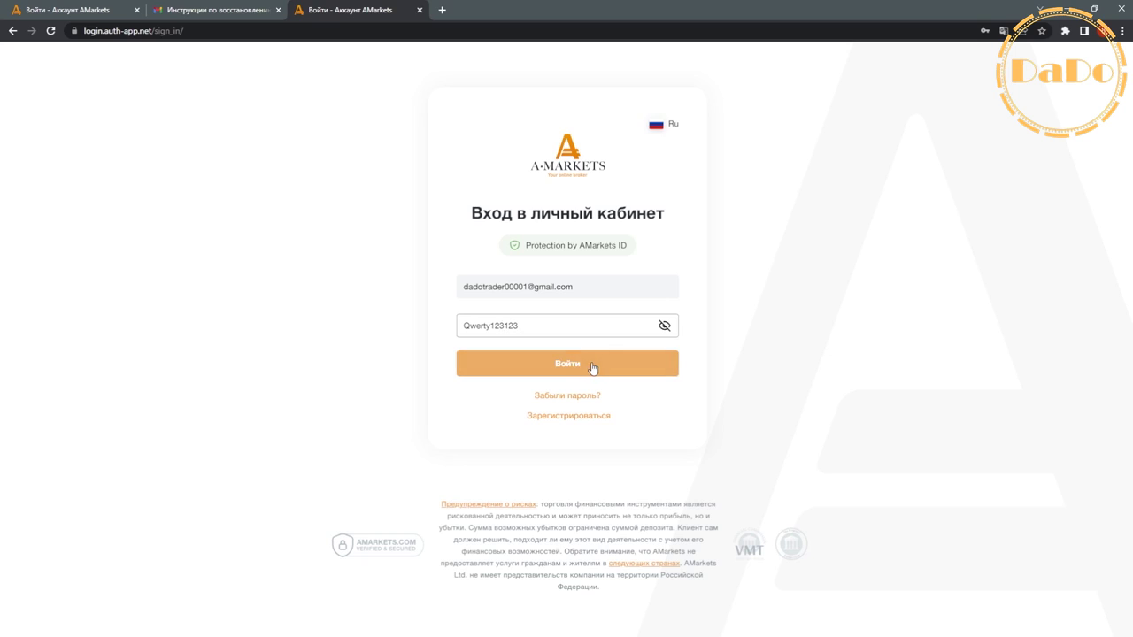
pyautogui.click(552, 365)
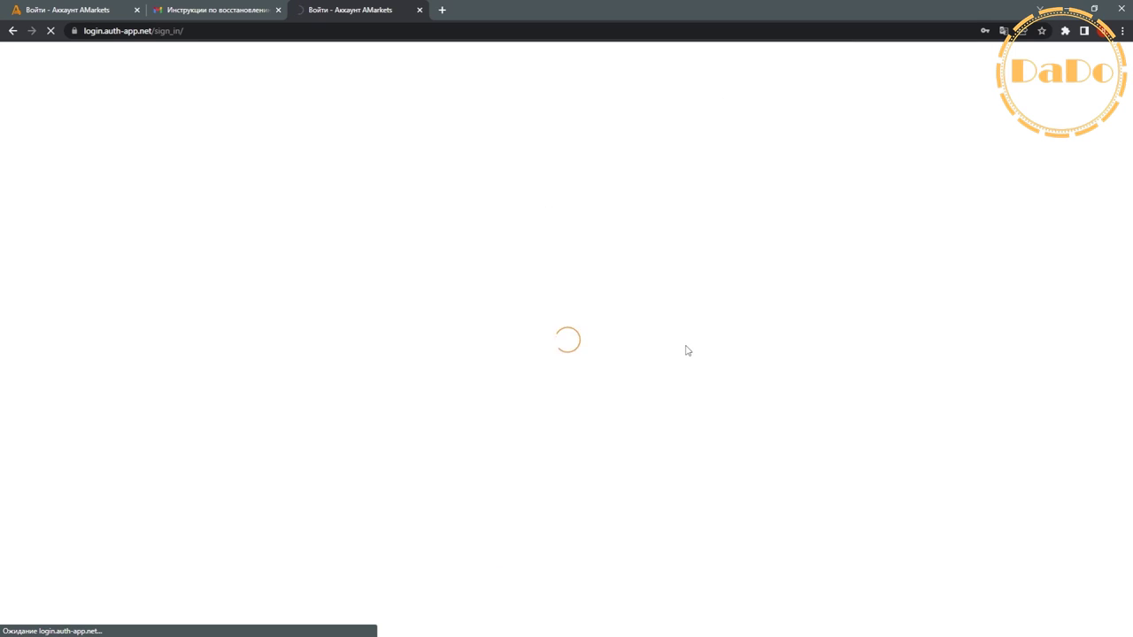
# - Update Chrome's saved password, then log out via the account menu's Выход
pyautogui.click(1046, 31)
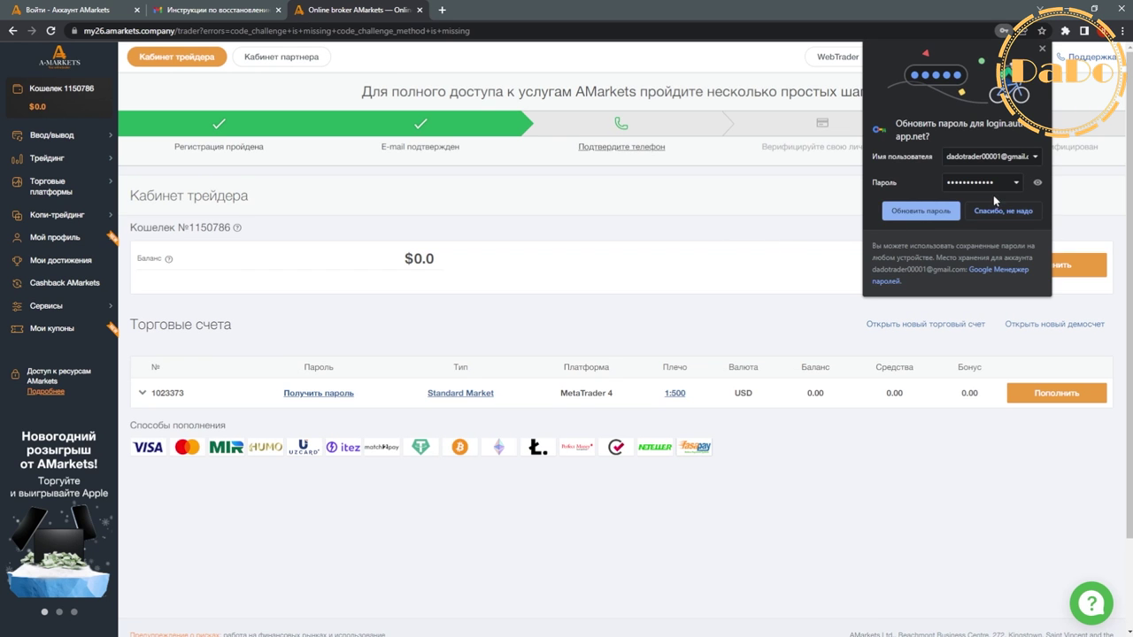
pyautogui.click(914, 216)
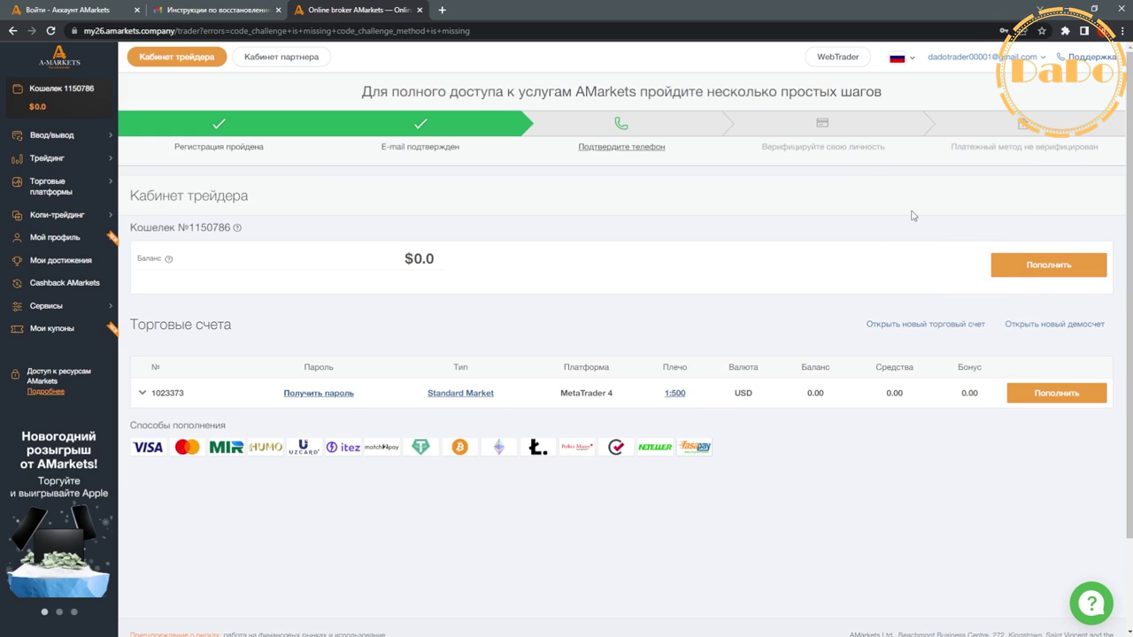
pyautogui.click(983, 64)
pyautogui.click(989, 90)
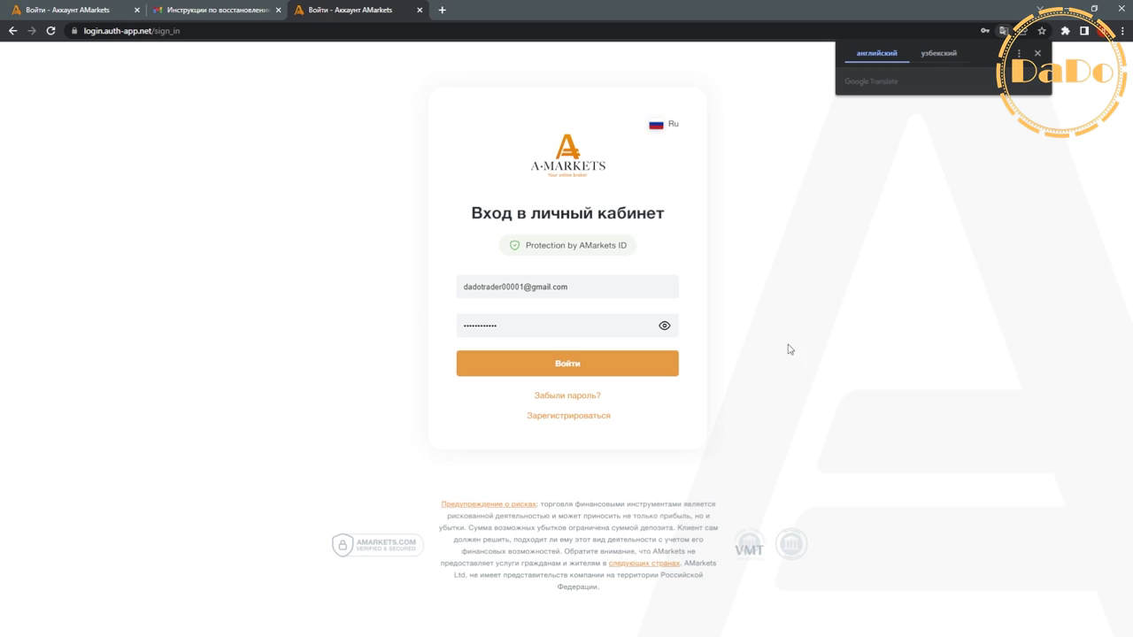
# - Sign in with the revealed new password and save it in Chrome's password bubble
pyautogui.click(665, 326)
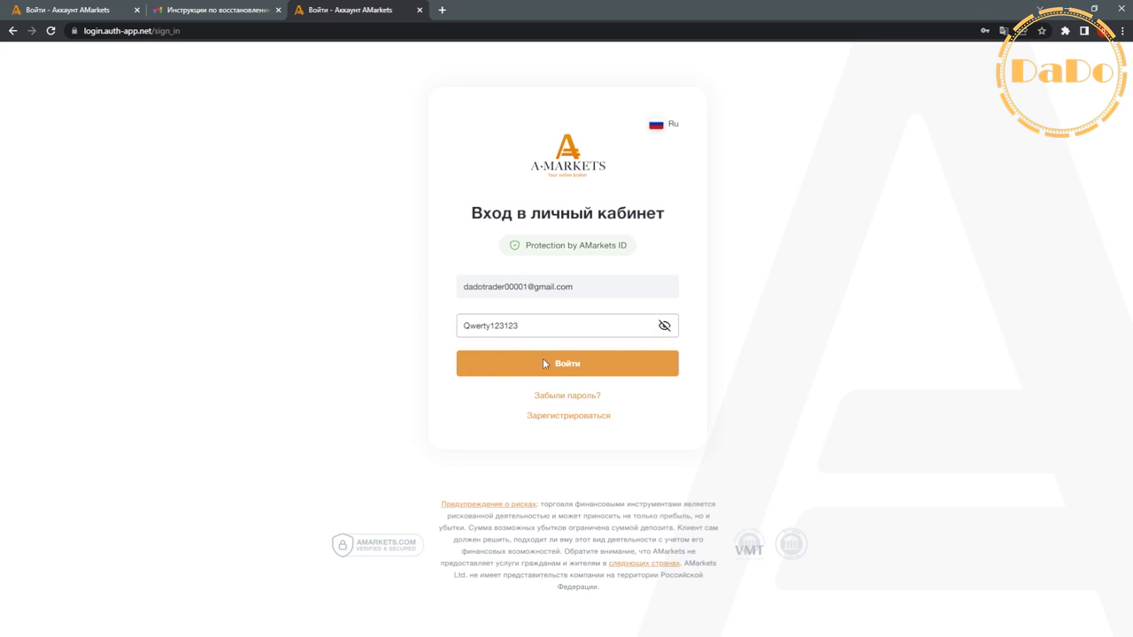
pyautogui.click(577, 369)
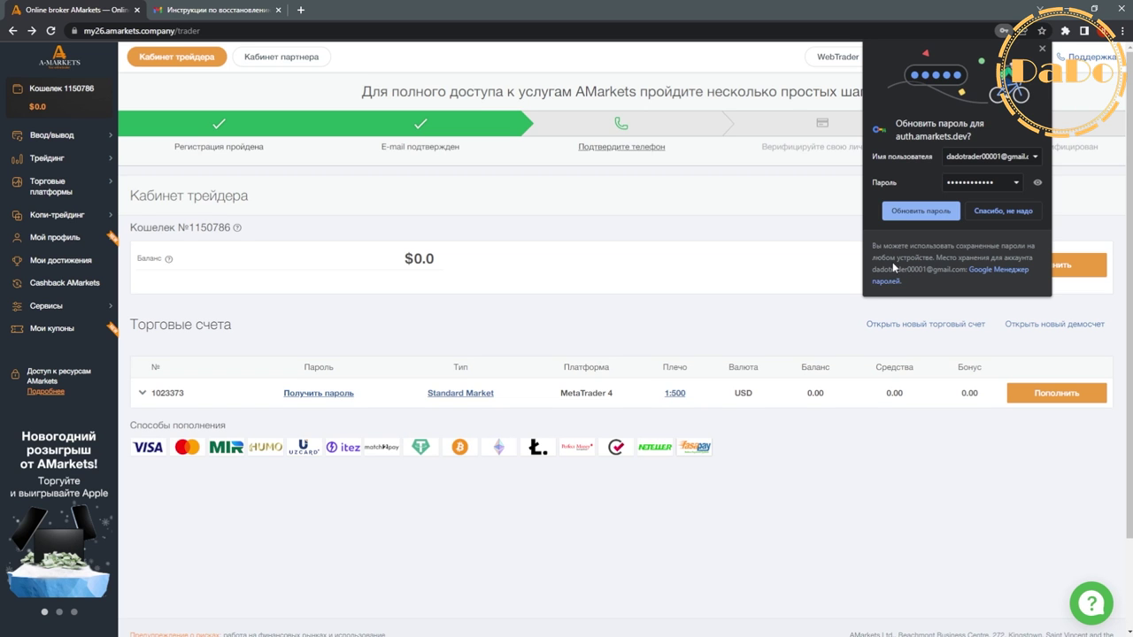
pyautogui.click(917, 215)
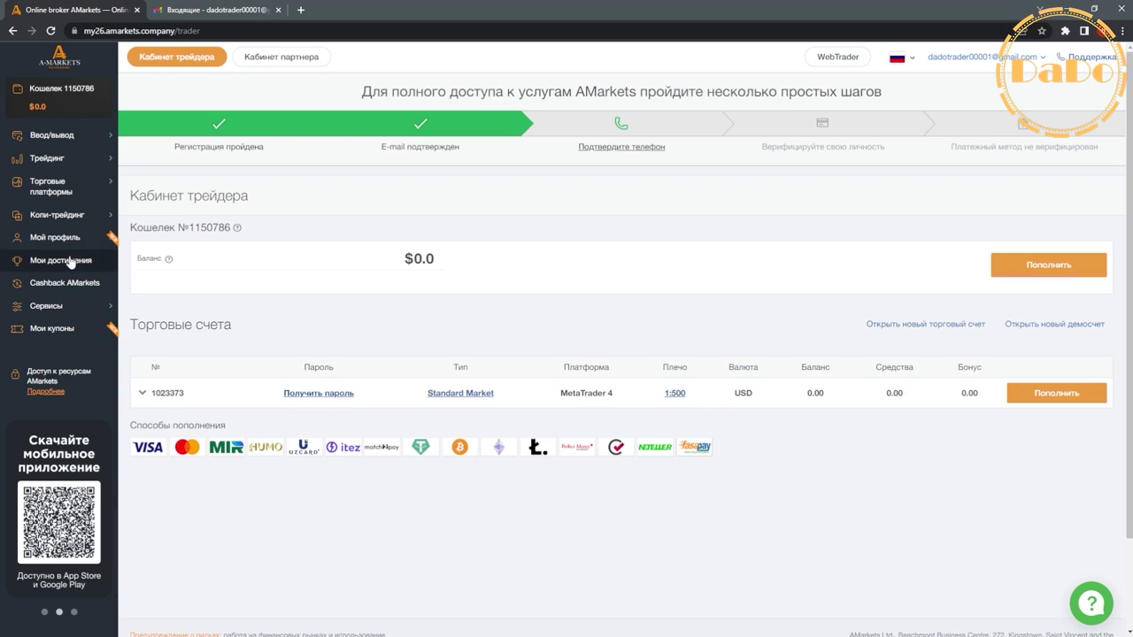
# - From Торговые платформы > MetaTrader 4, download the Windows installer amarkets4setup (3).exe
pyautogui.click(79, 193)
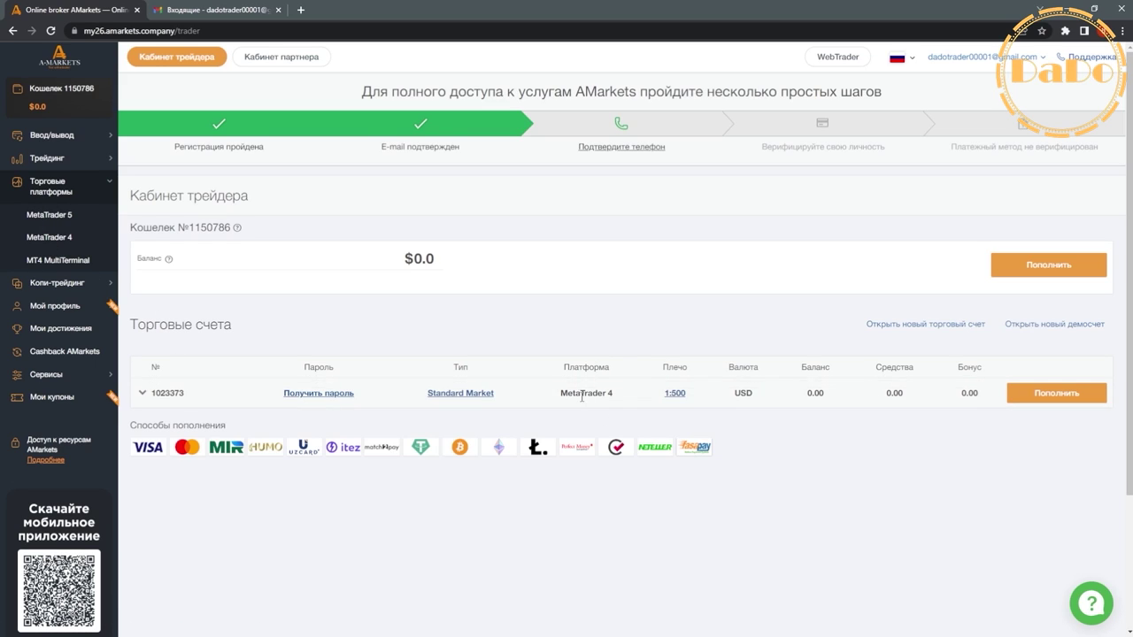
pyautogui.moveTo(559, 393); pyautogui.dragTo(611, 395)
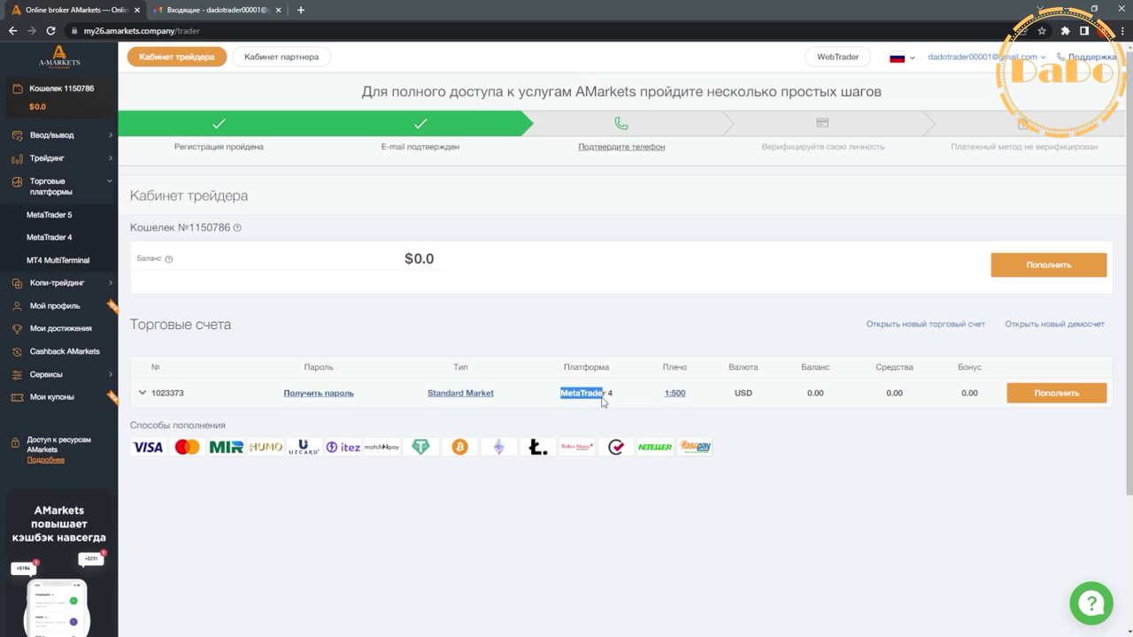
pyautogui.click(62, 238)
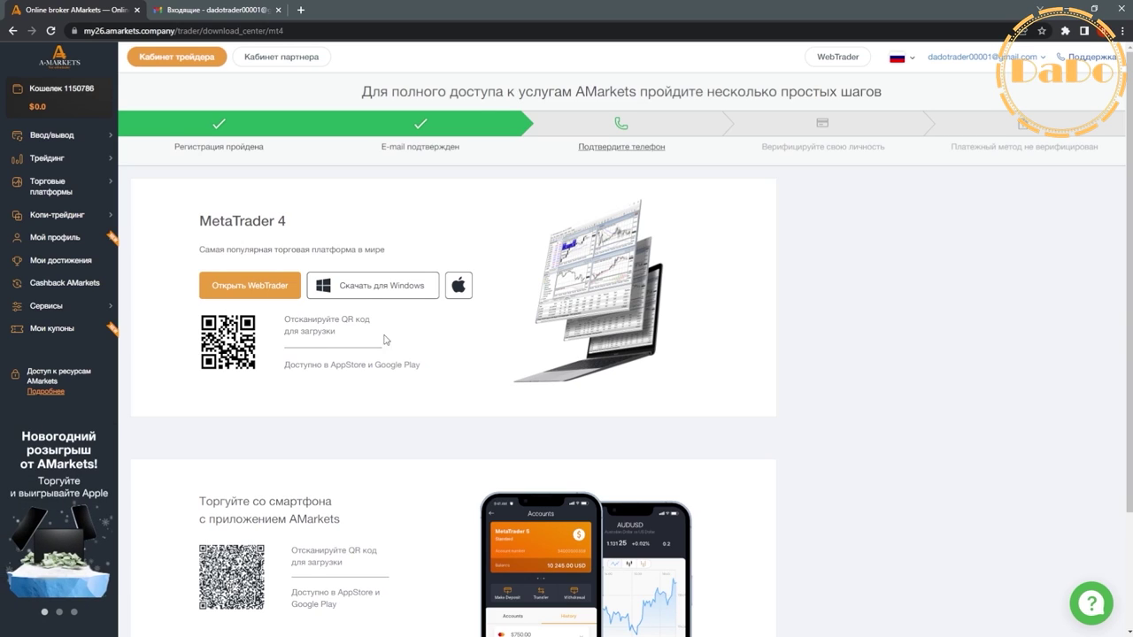
pyautogui.click(371, 286)
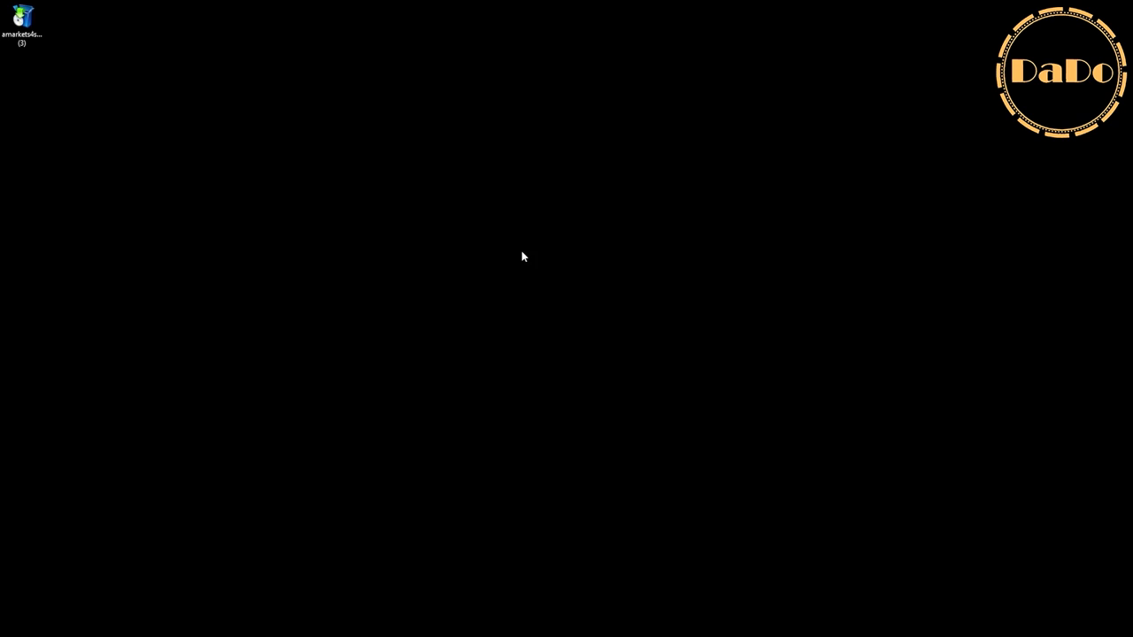
# - Run the MetaTrader 4 installer as administrator through to Готово
pyautogui.rightClick(9, 21)
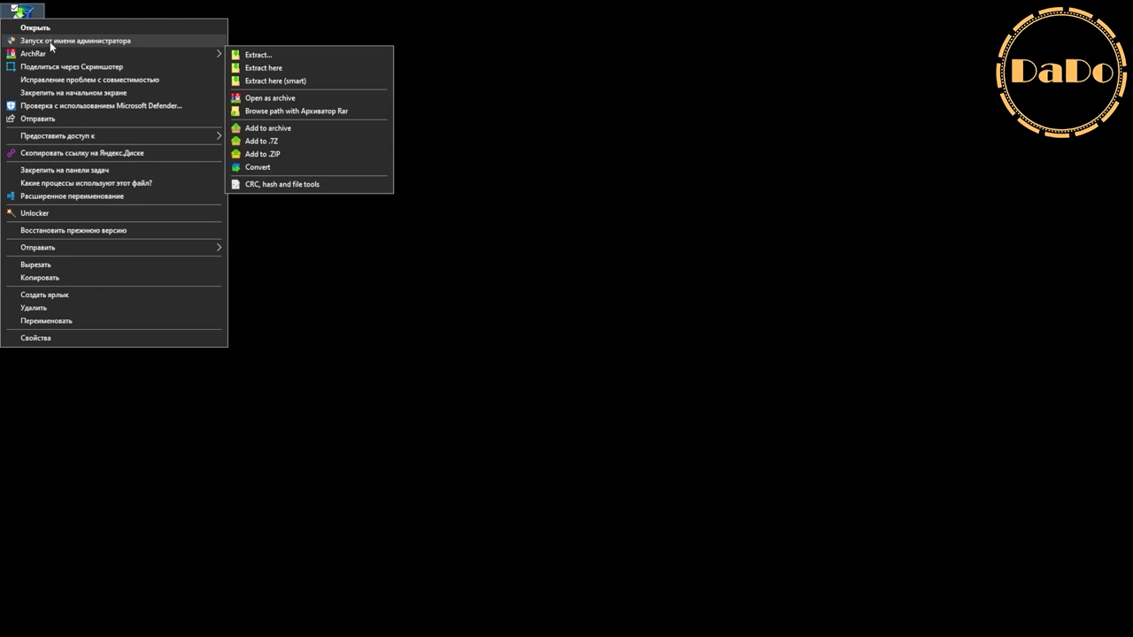
pyautogui.click(118, 40)
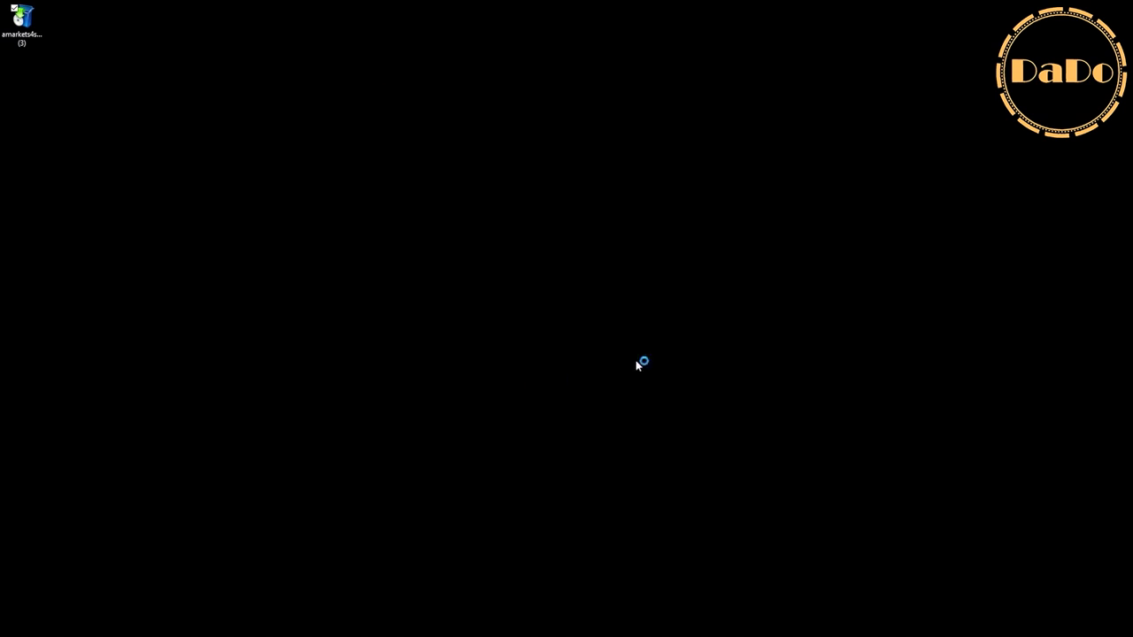
pyautogui.click(642, 428)
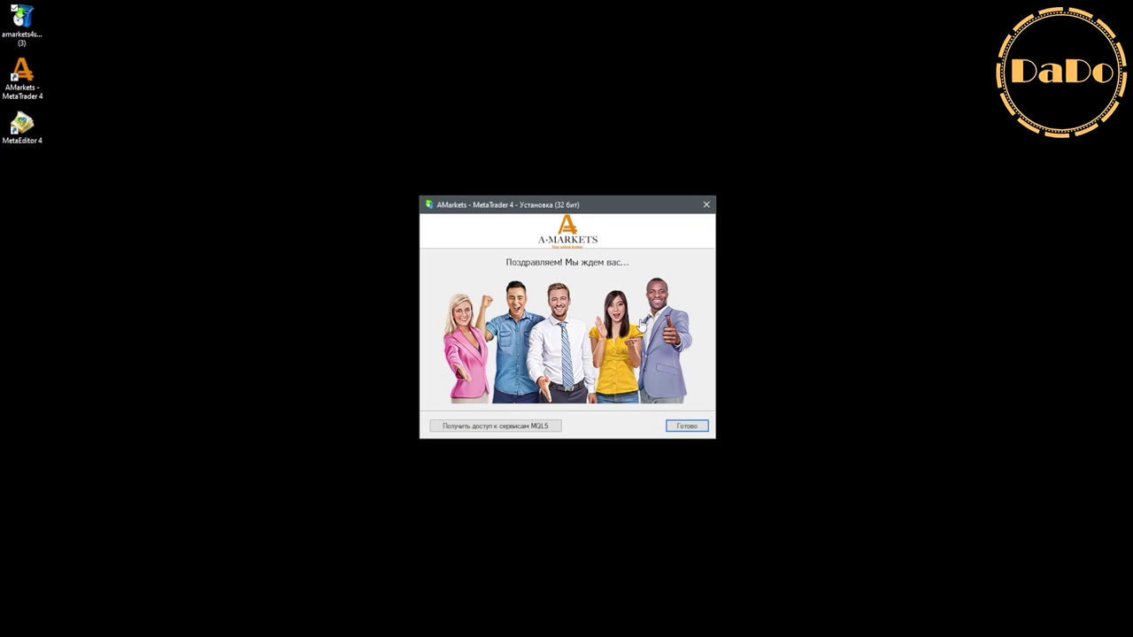
pyautogui.click(699, 429)
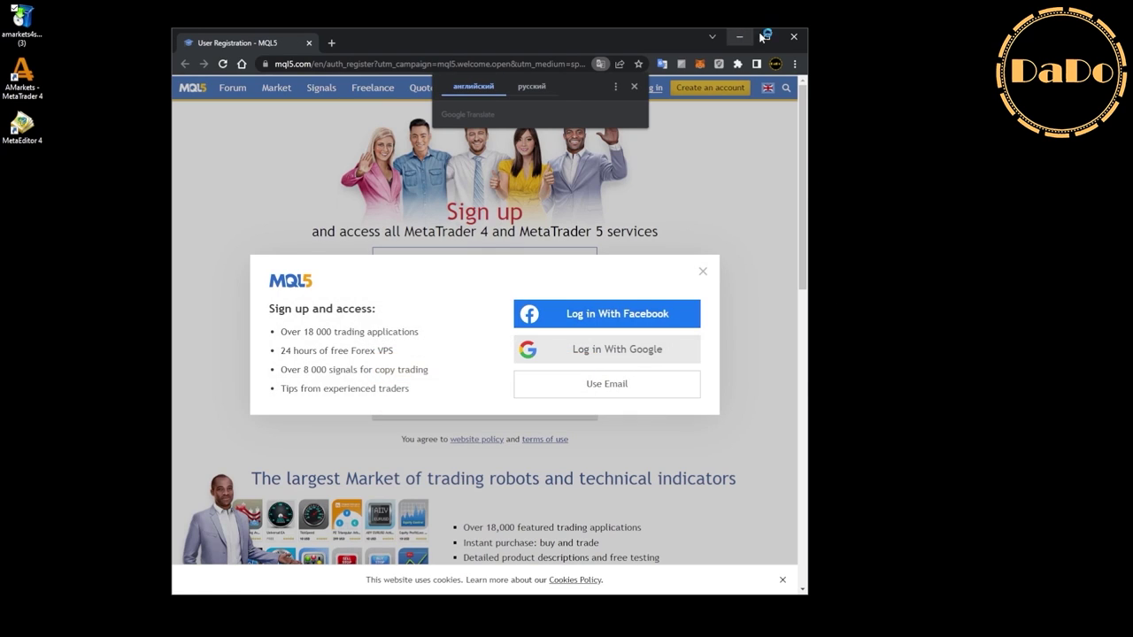
# - Close the MQL5 sign-up window and launch the AMarkets - MetaTrader 4 shortcut
pyautogui.click(792, 37)
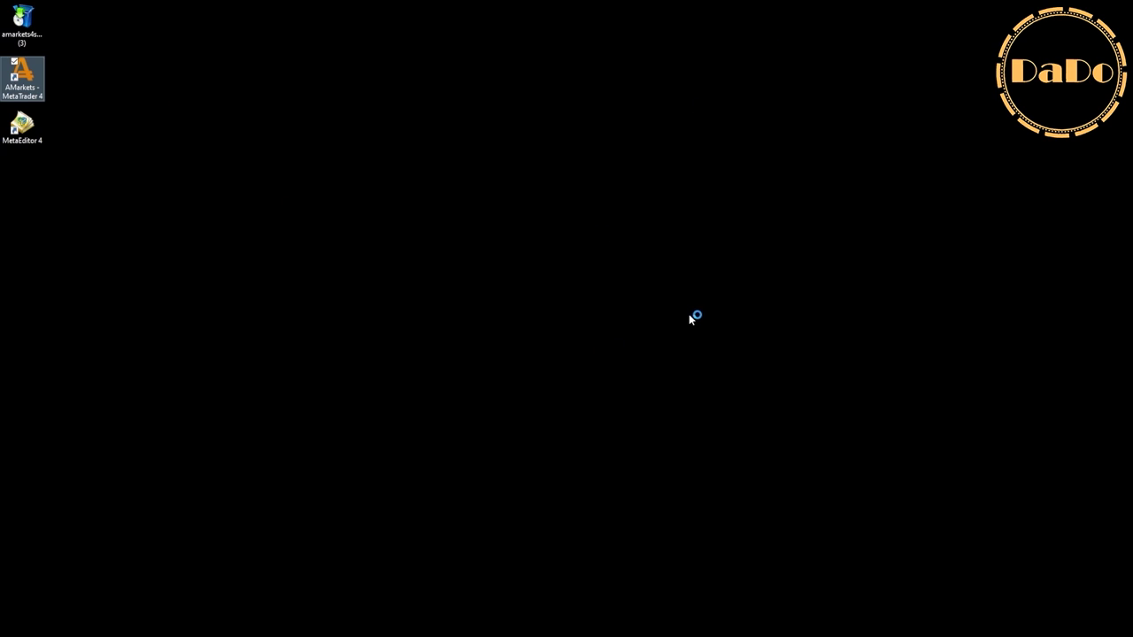
pyautogui.rightClick(188, 109)
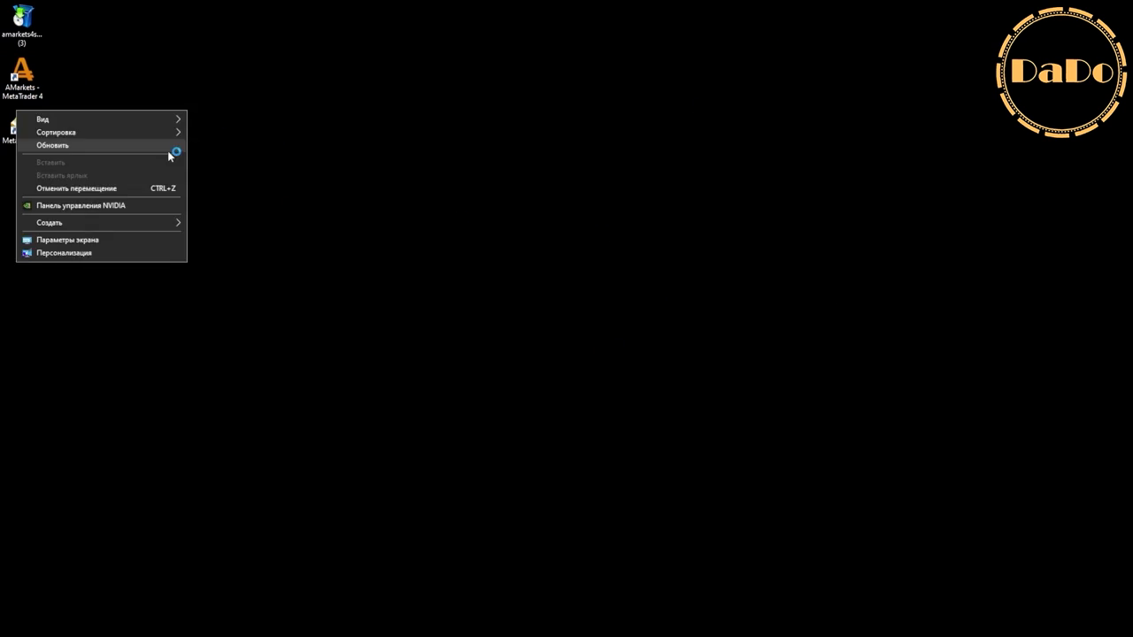
pyautogui.click(169, 147)
pyautogui.doubleClick(21, 76)
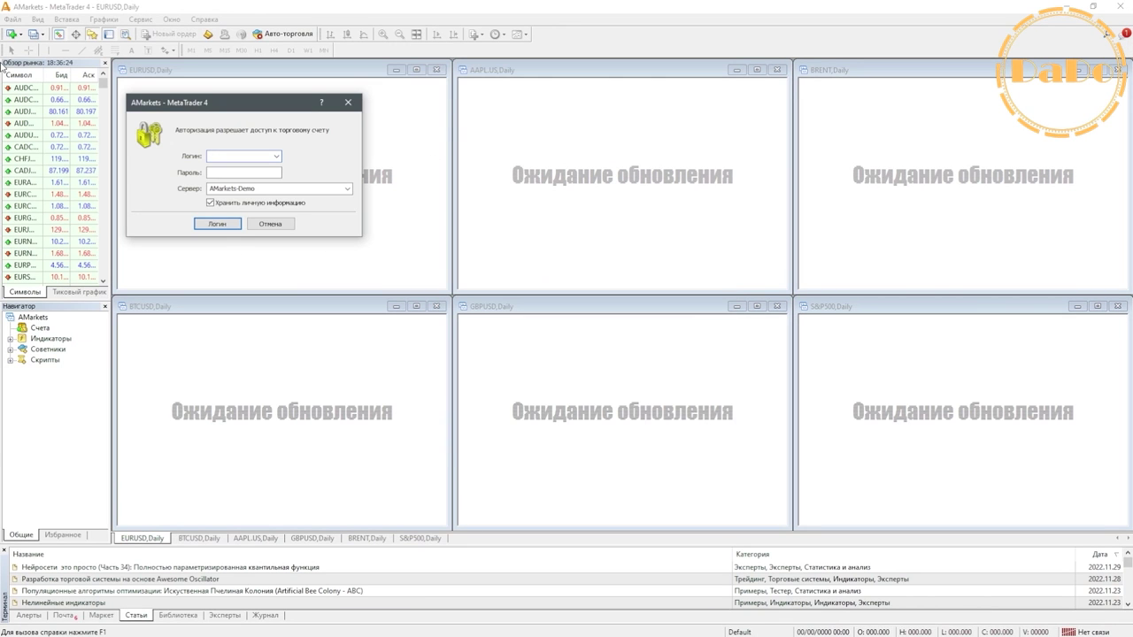
# - Close the chart windows, open the login form via 'Нет связи' → 'Логин', then switch to Gmail
pyautogui.click(349, 102)
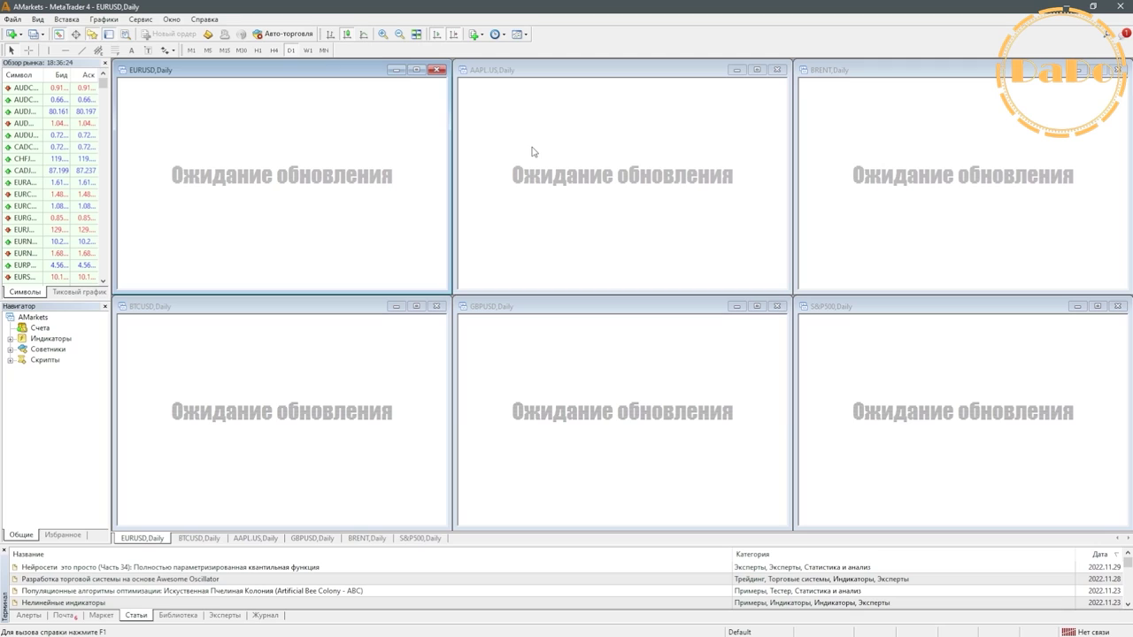
pyautogui.hotkey('ctrl', 'F4')
pyautogui.hotkey('ctrl', 'F4')
pyautogui.hotkey('ctrl', 'F4')
pyautogui.hotkey('ctrl', 'F4')
pyautogui.hotkey('ctrl', 'F4')
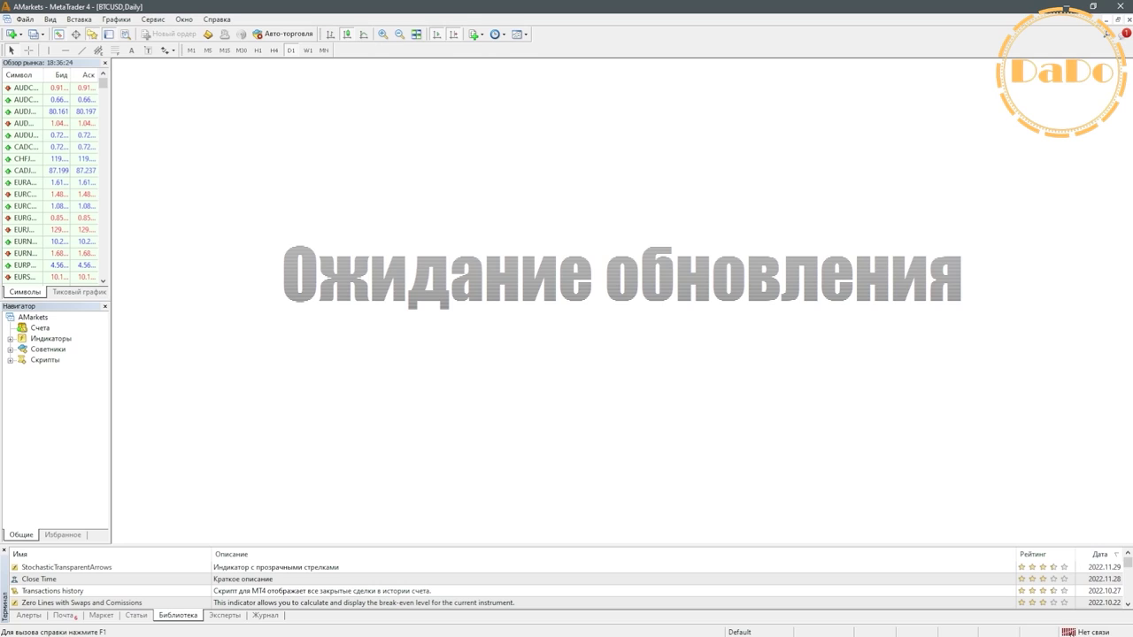
pyautogui.click(1082, 631)
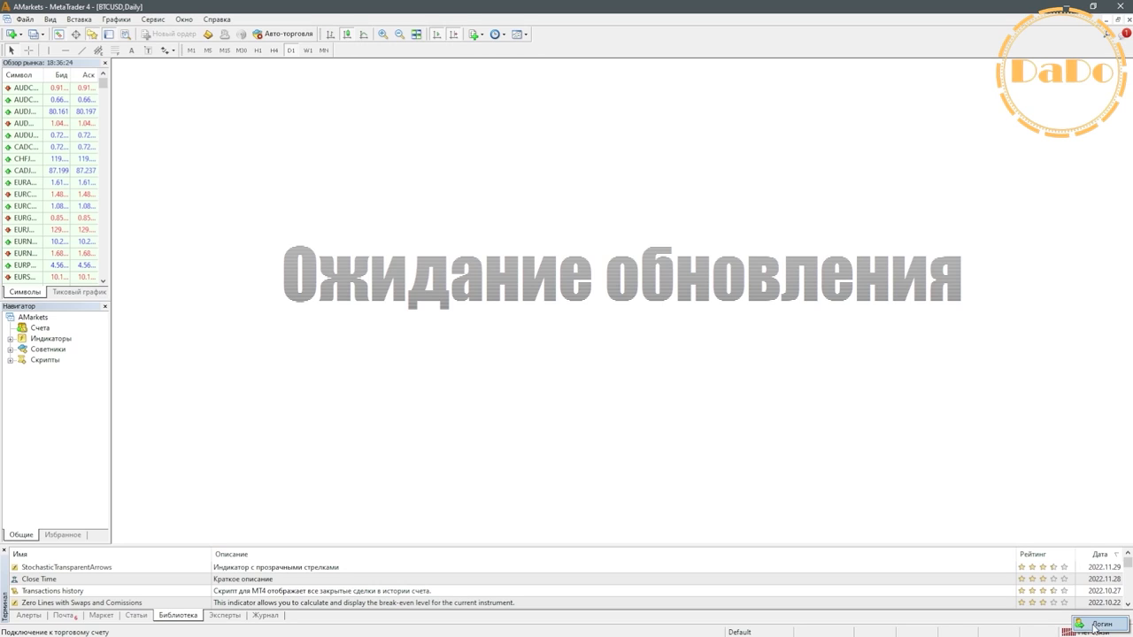
pyautogui.click(1100, 623)
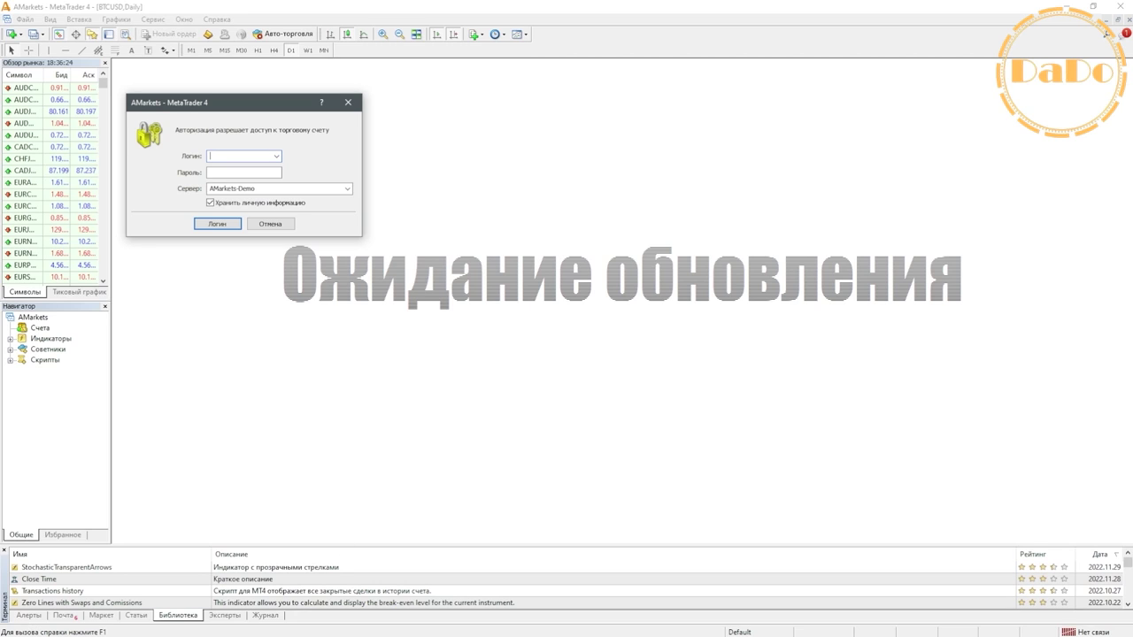
pyautogui.click(265, 632)
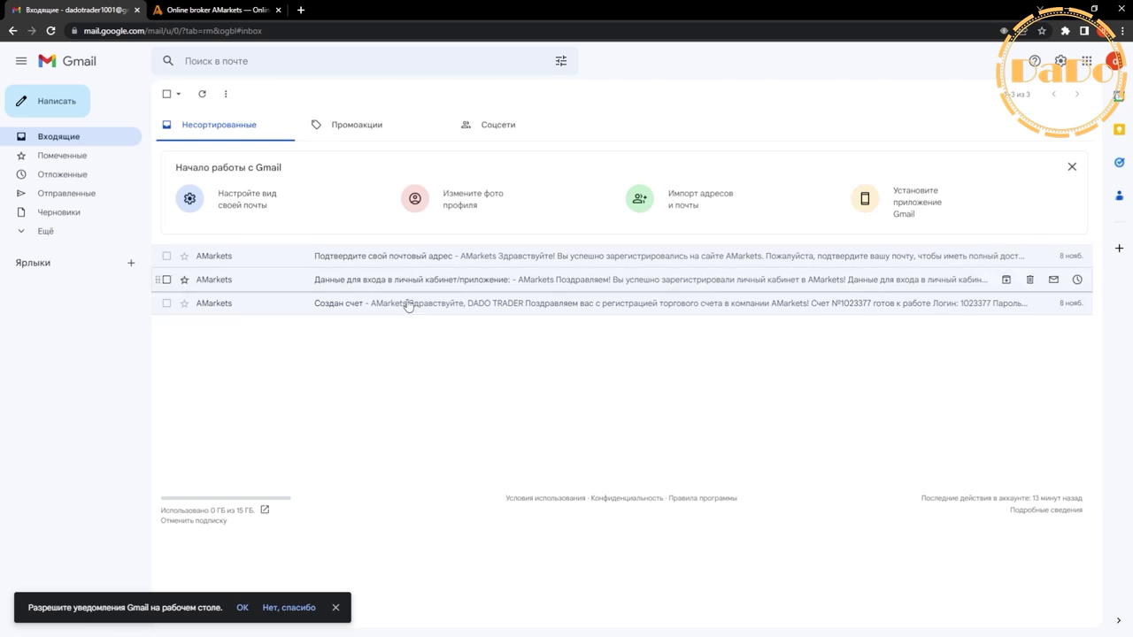
# - Copy the login number from the 'Создан счет' email into MetaTrader's Логин field
pyautogui.click(273, 310)
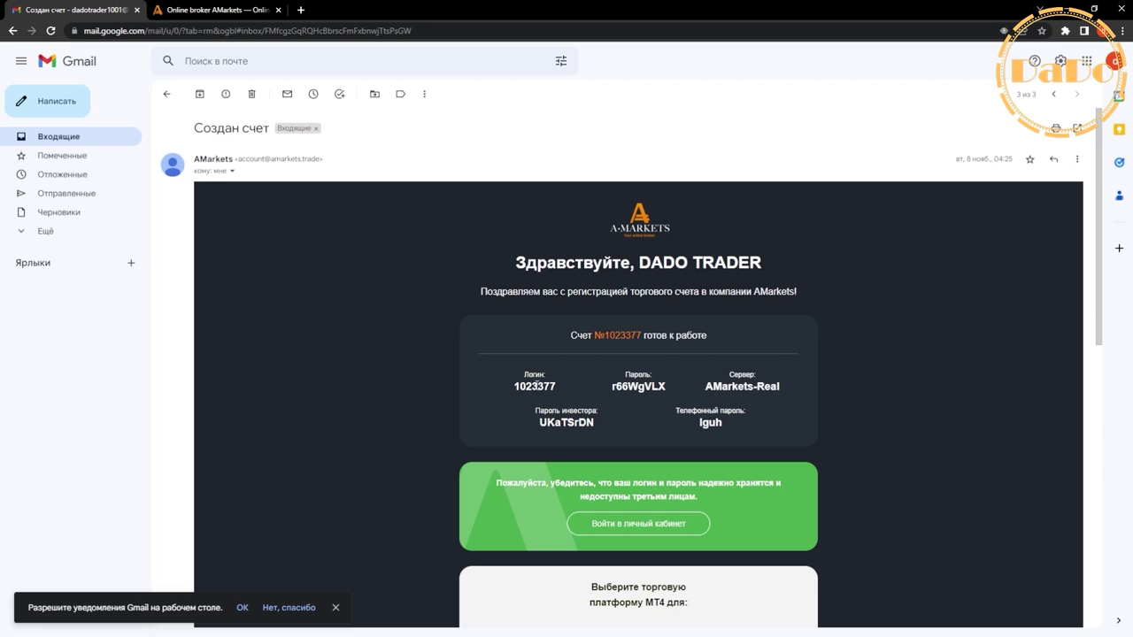
pyautogui.doubleClick(536, 385)
pyautogui.rightClick(549, 387)
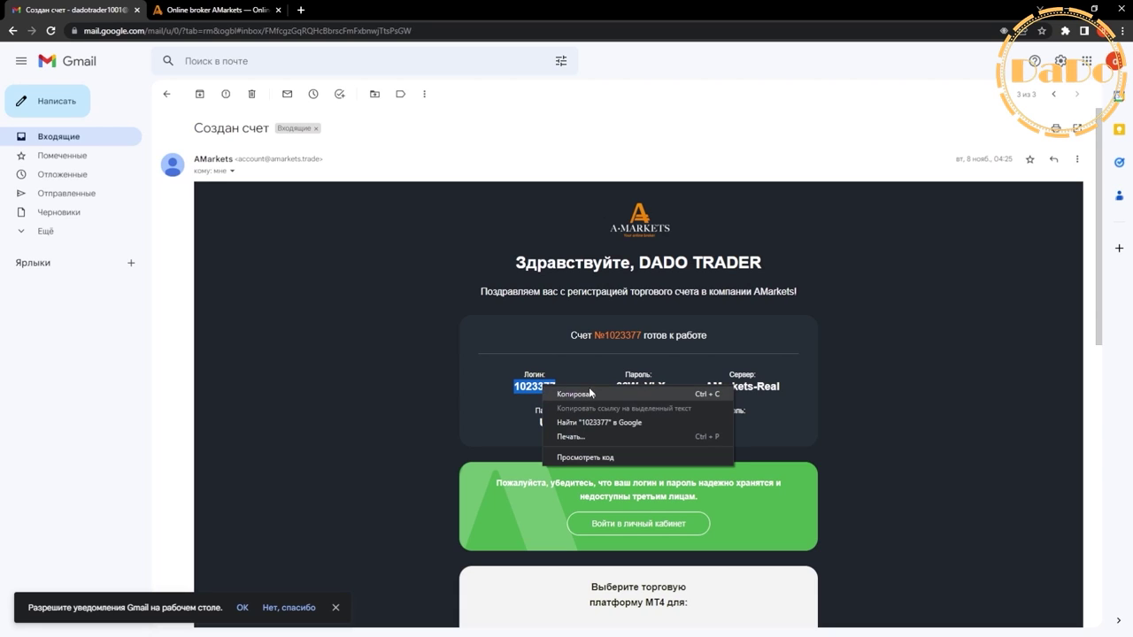
pyautogui.click(567, 394)
pyautogui.click(354, 623)
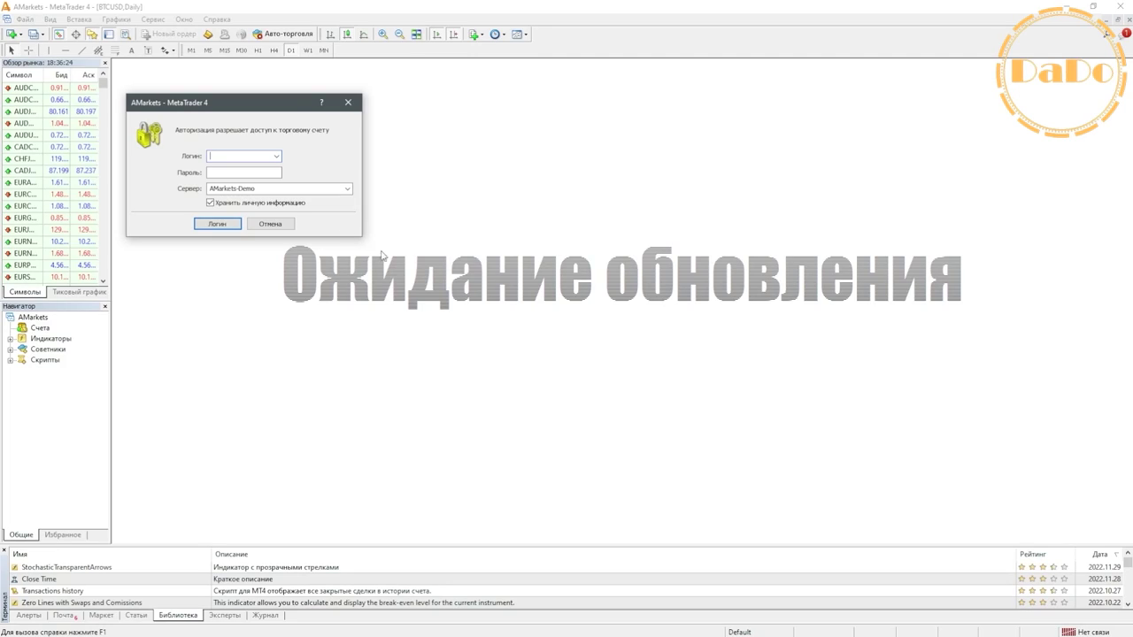
pyautogui.rightClick(228, 161)
pyautogui.click(259, 165)
# - Copy the account password from the email into the Пароль field
pyautogui.click(260, 624)
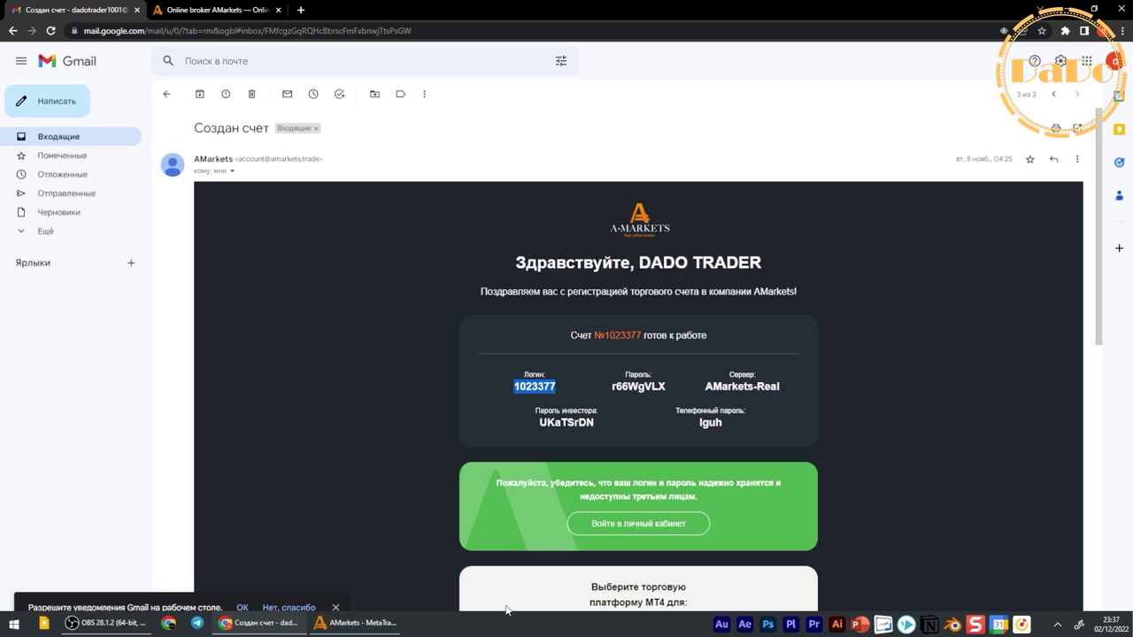
pyautogui.doubleClick(639, 388)
pyautogui.rightClick(642, 390)
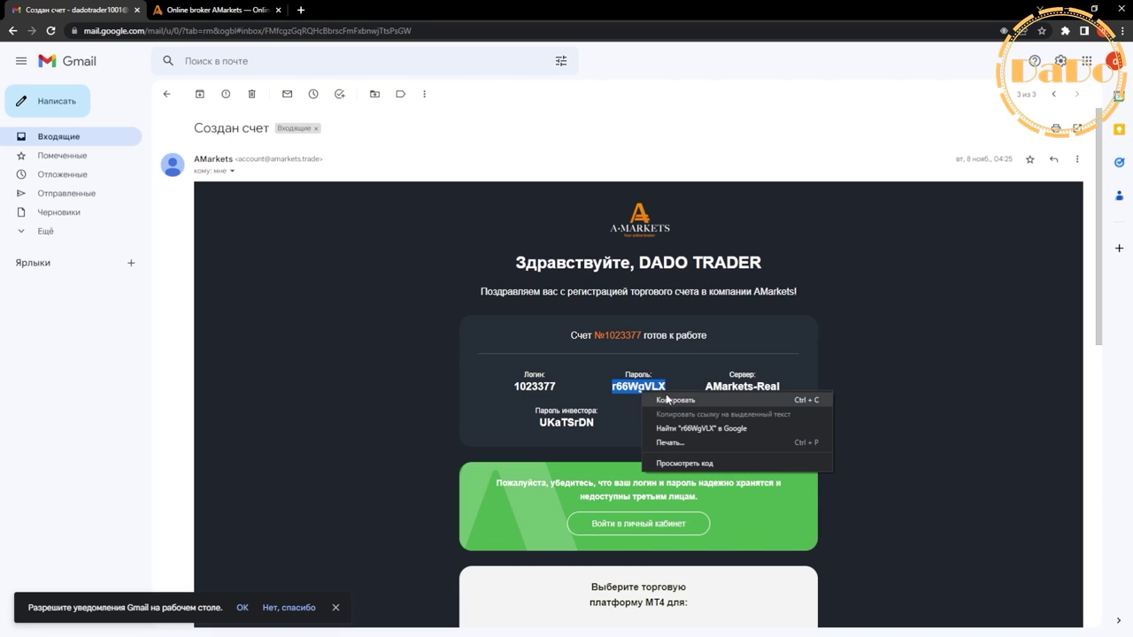
pyautogui.click(672, 403)
pyautogui.click(356, 626)
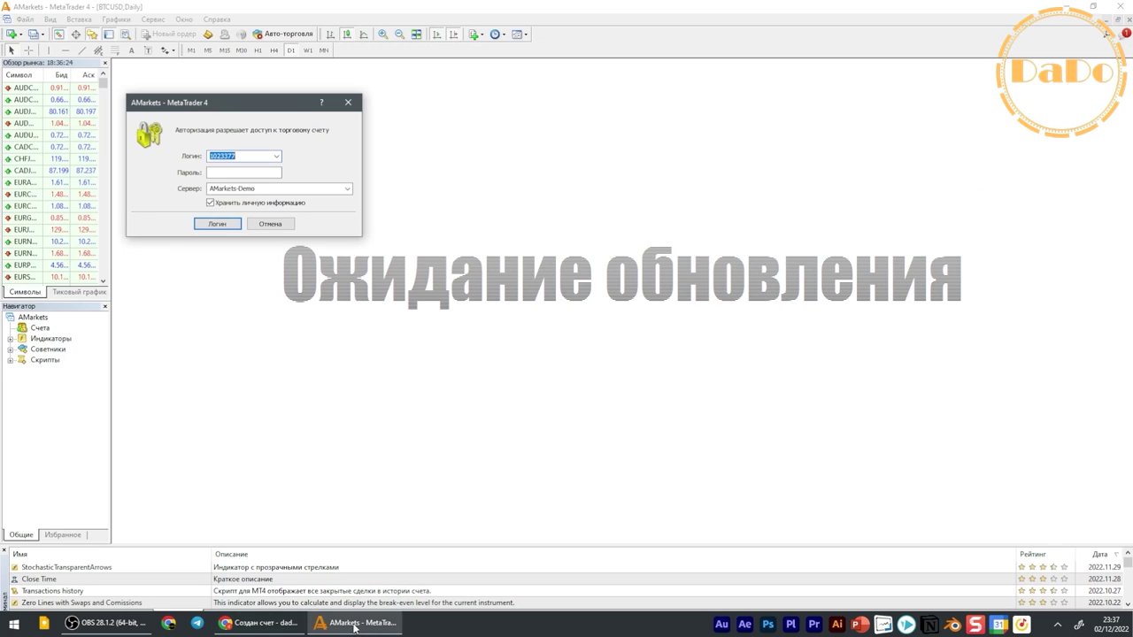
pyautogui.click(229, 172)
pyautogui.rightClick(229, 174)
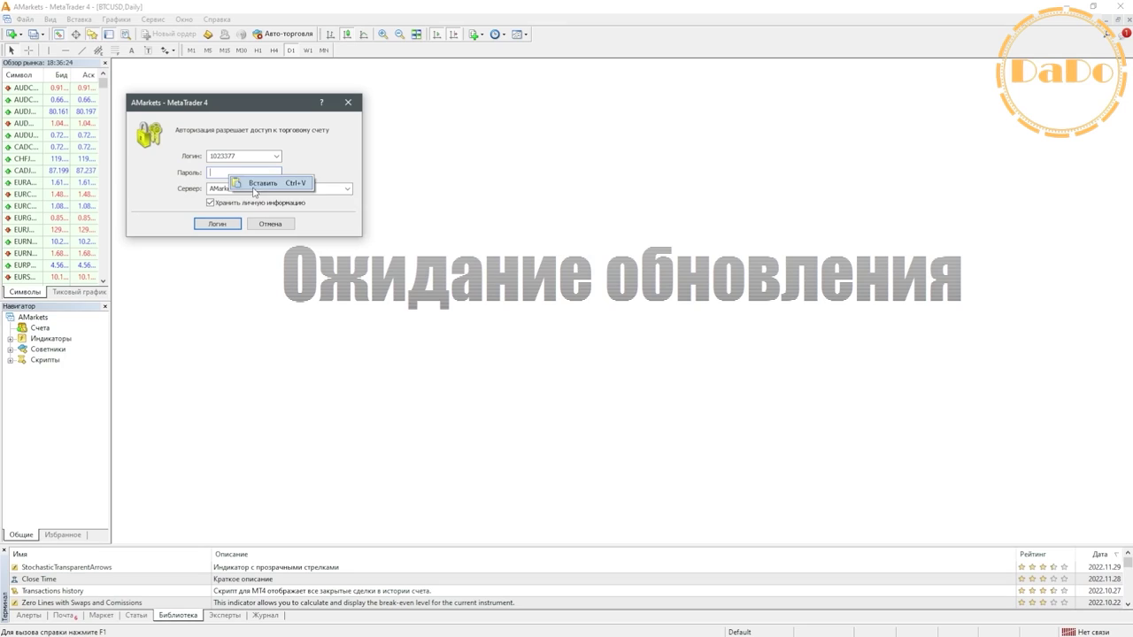
pyautogui.click(260, 183)
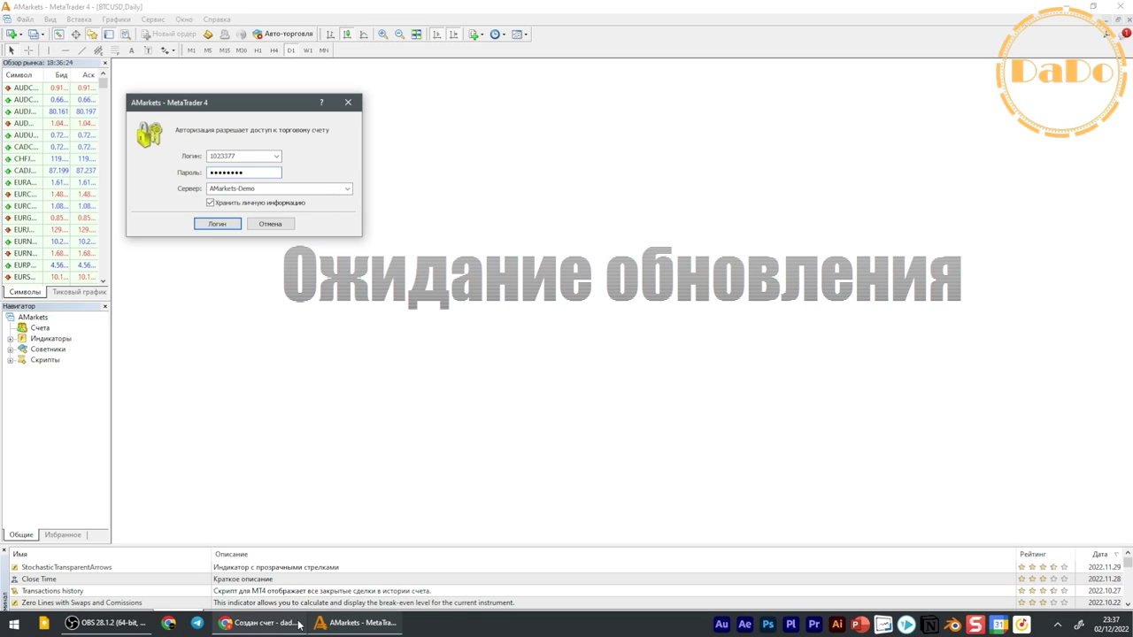
# - Choose the AMarkets-Real server and log in to the real account
pyautogui.click(265, 627)
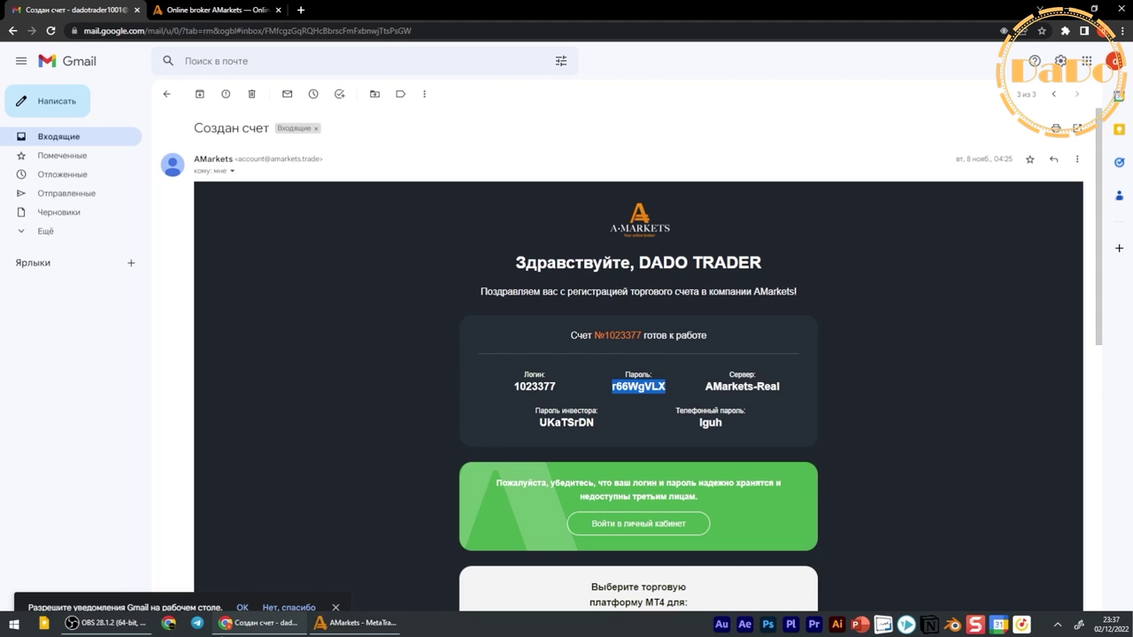
pyautogui.click(354, 626)
pyautogui.click(347, 189)
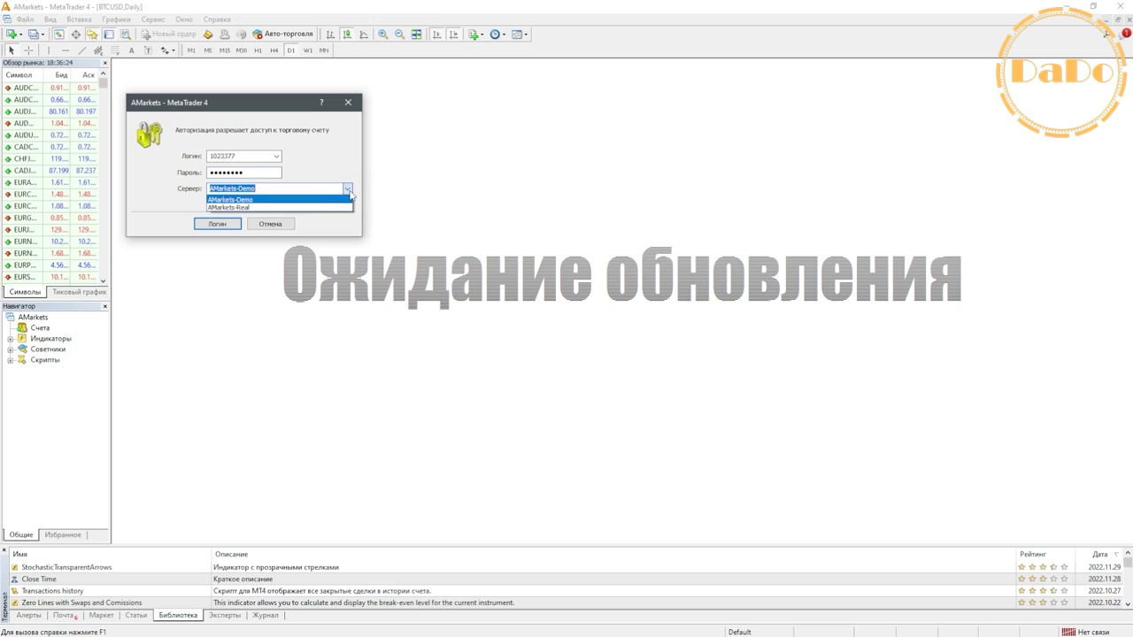
pyautogui.click(241, 209)
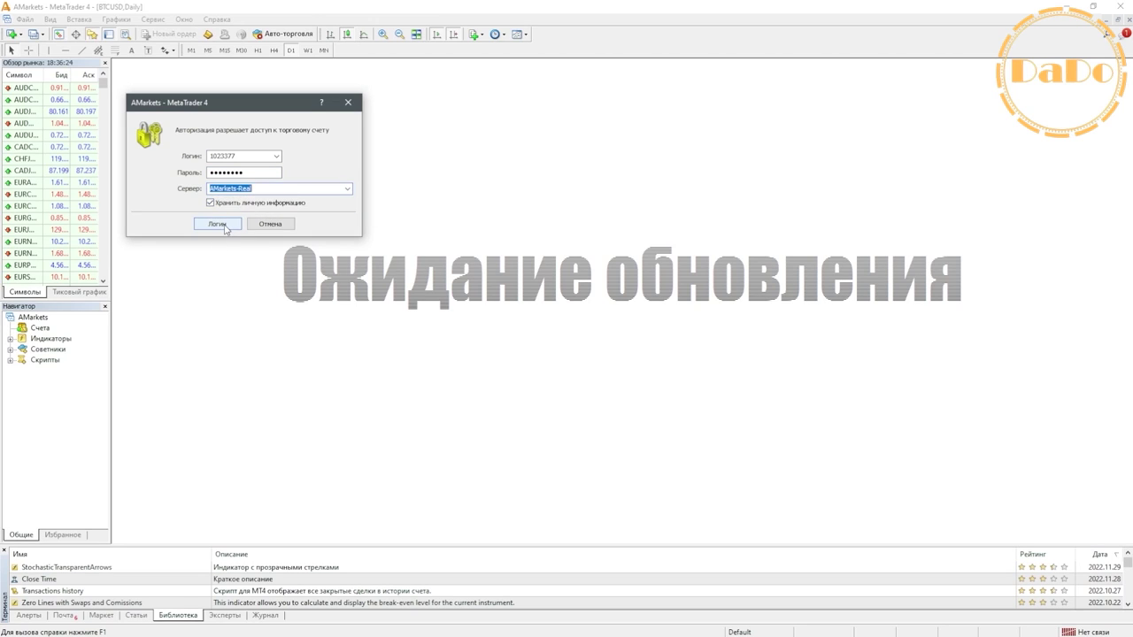
pyautogui.click(224, 225)
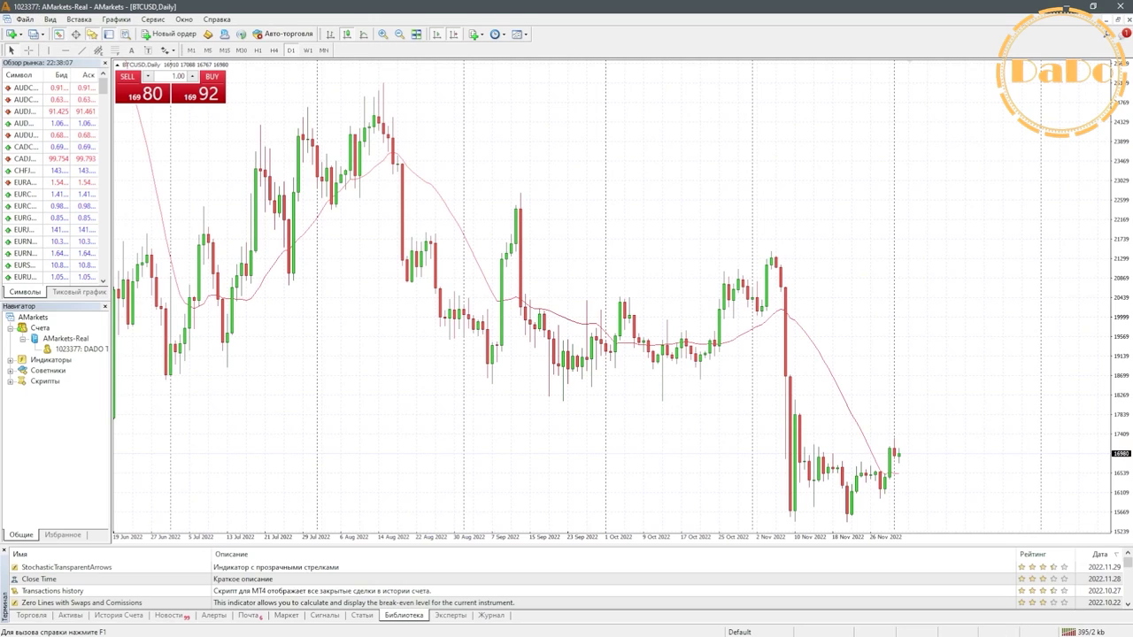
# - Collapse the AMarkets-Real entry in MetaTrader's Navigator, then head back to Chrome
pyautogui.click(259, 622)
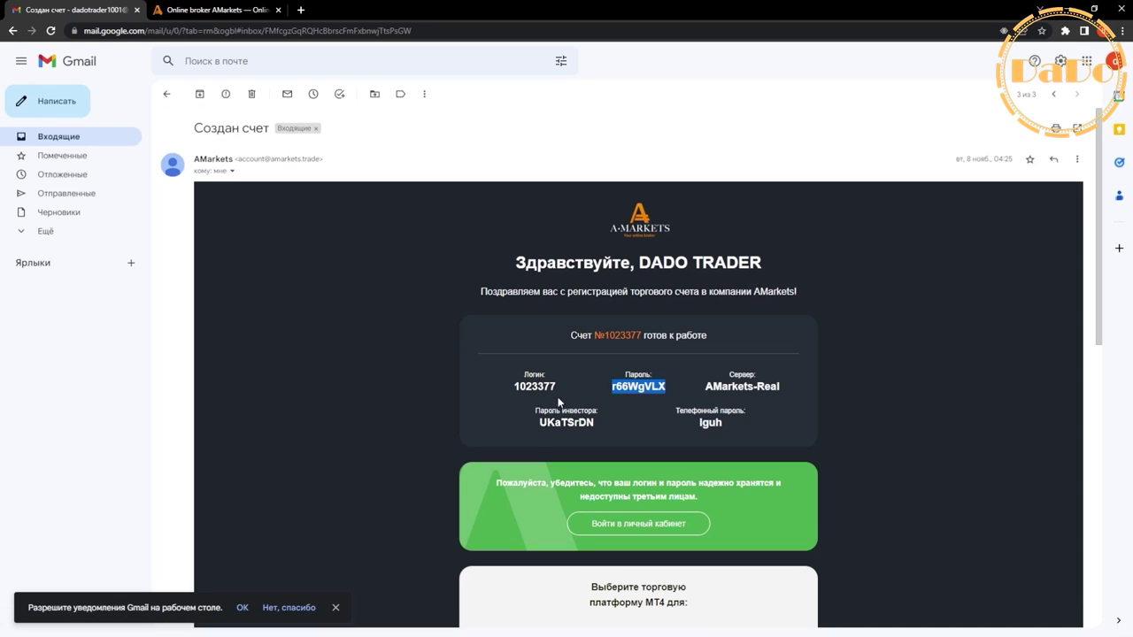
pyautogui.click(367, 624)
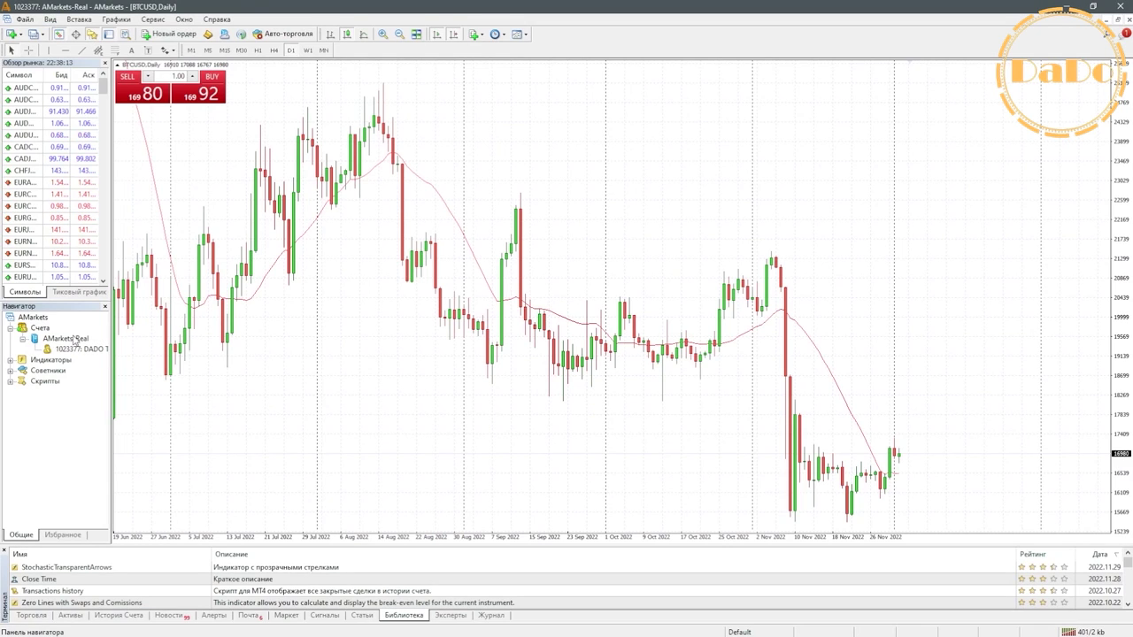
pyautogui.click(23, 339)
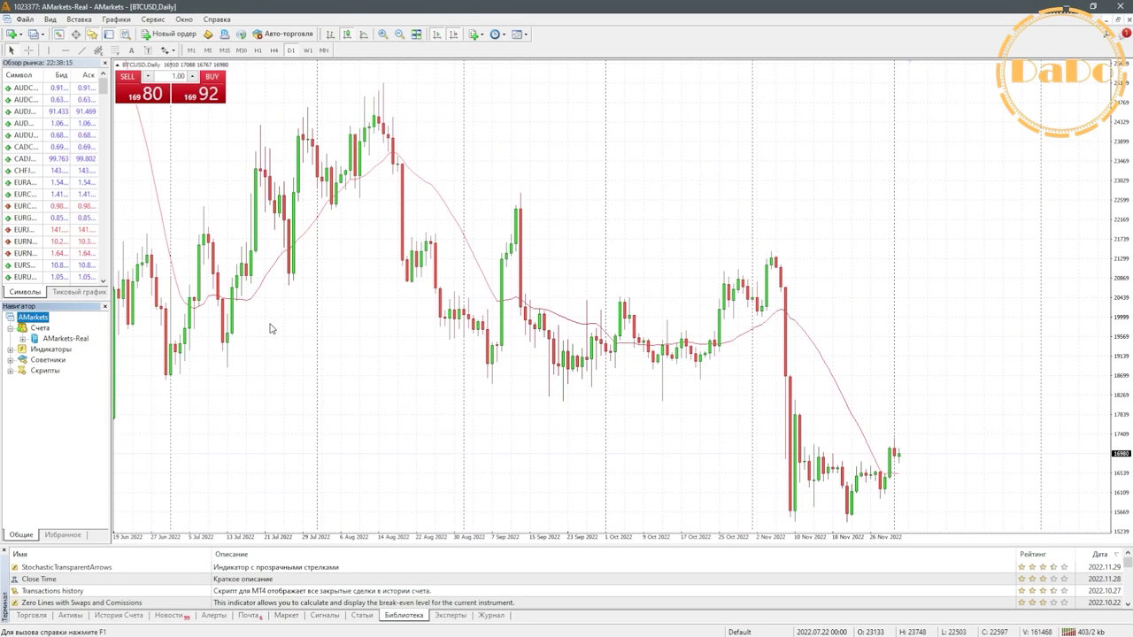
pyautogui.moveTo(272, 631)
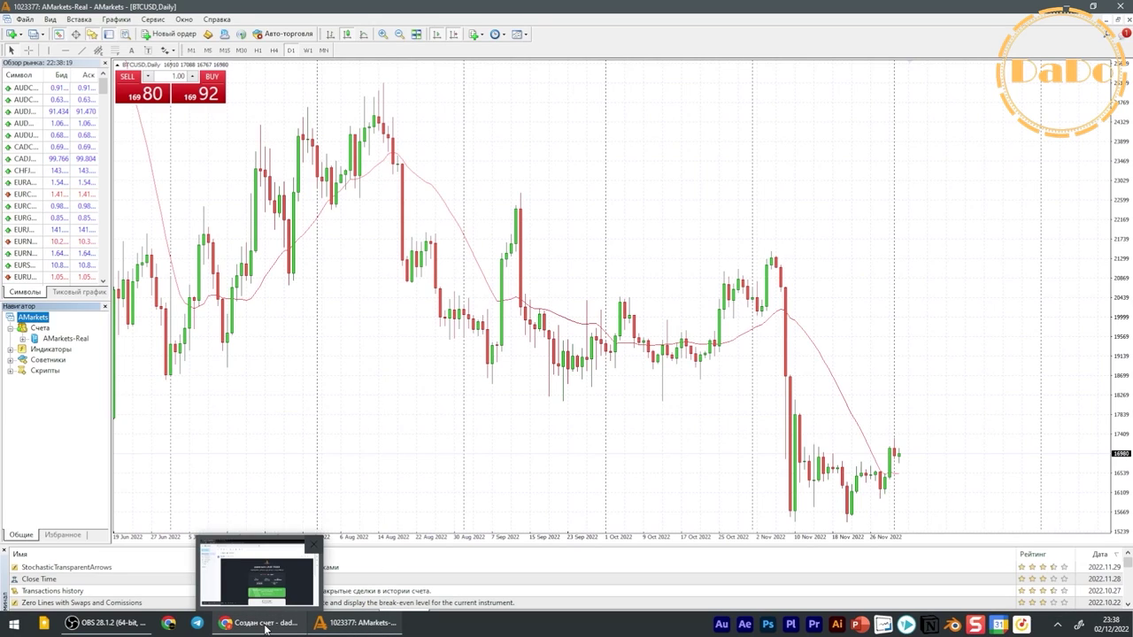
pyautogui.moveTo(256, 598)
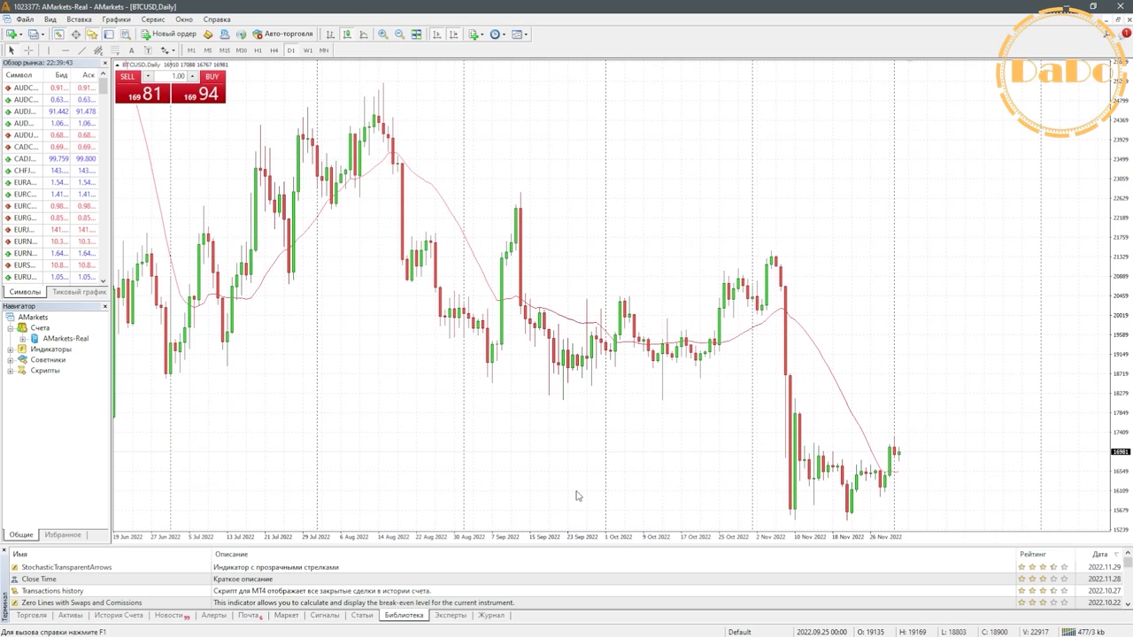
# - Check Gmail's Входящие, Starred and Вся почта folders, ending back on the inbox
pyautogui.click(256, 622)
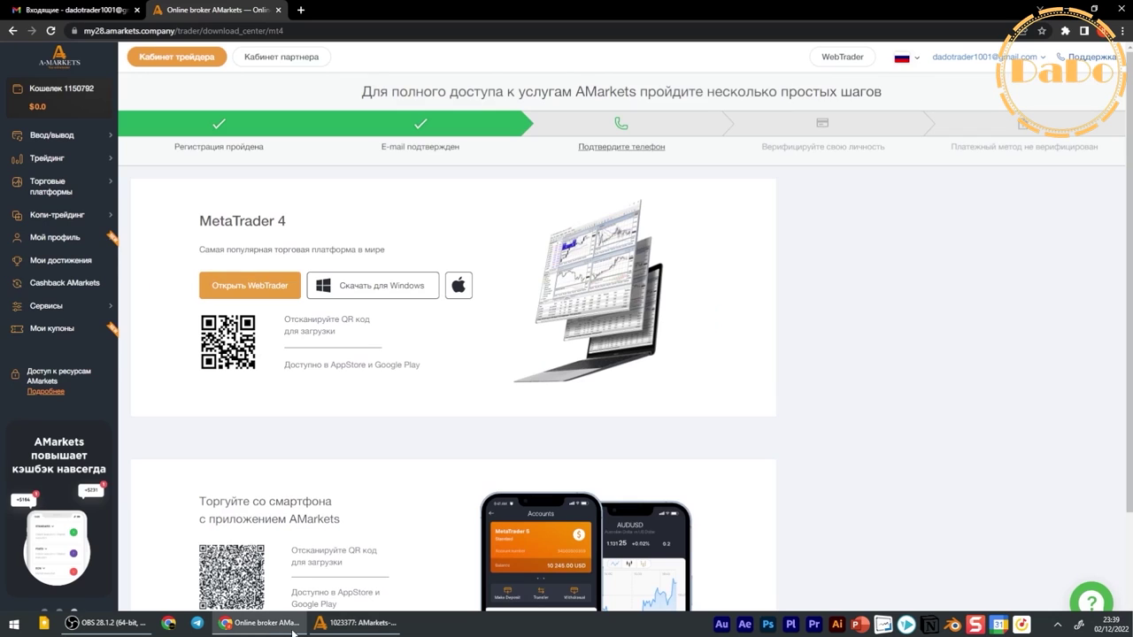
pyautogui.hotkey('ctrl', '1')
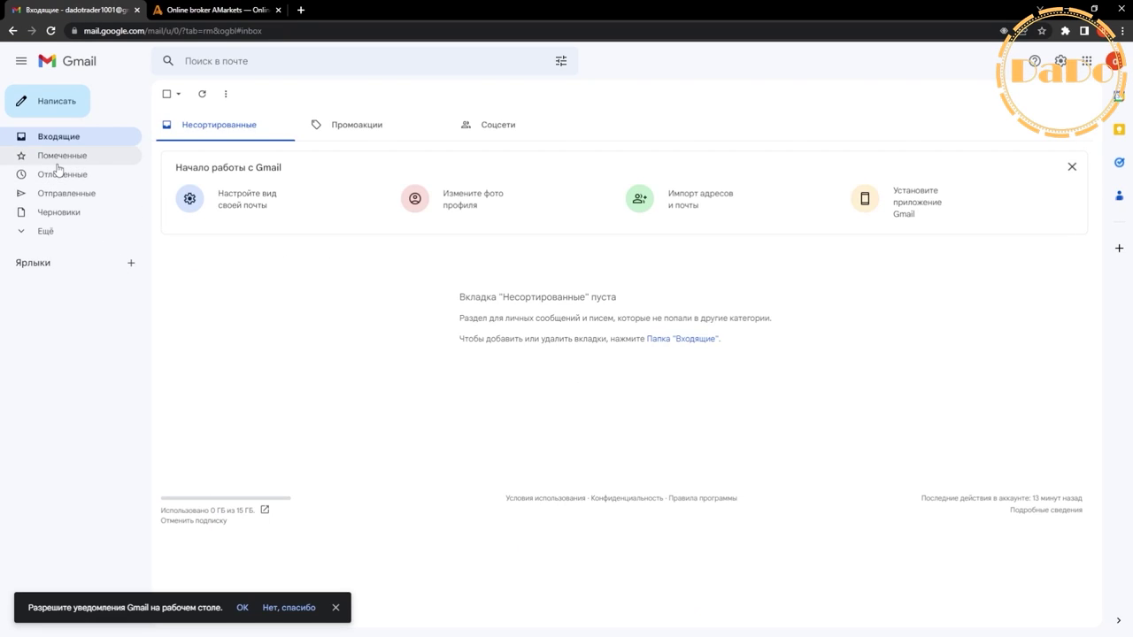
pyautogui.doubleClick(64, 155)
pyautogui.click(76, 140)
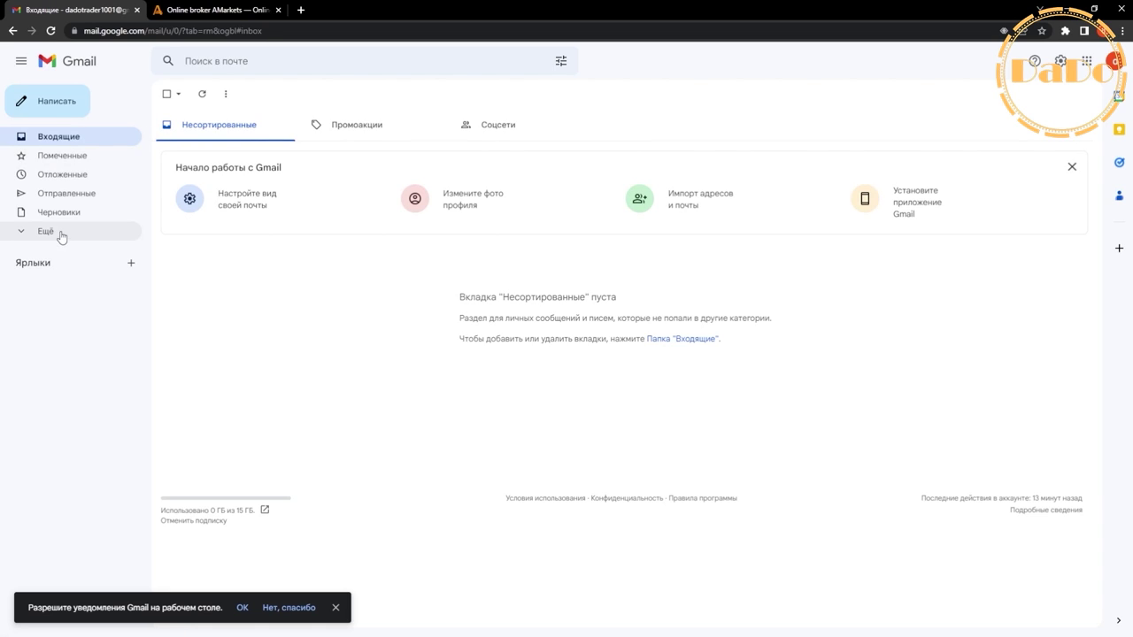
pyautogui.click(58, 232)
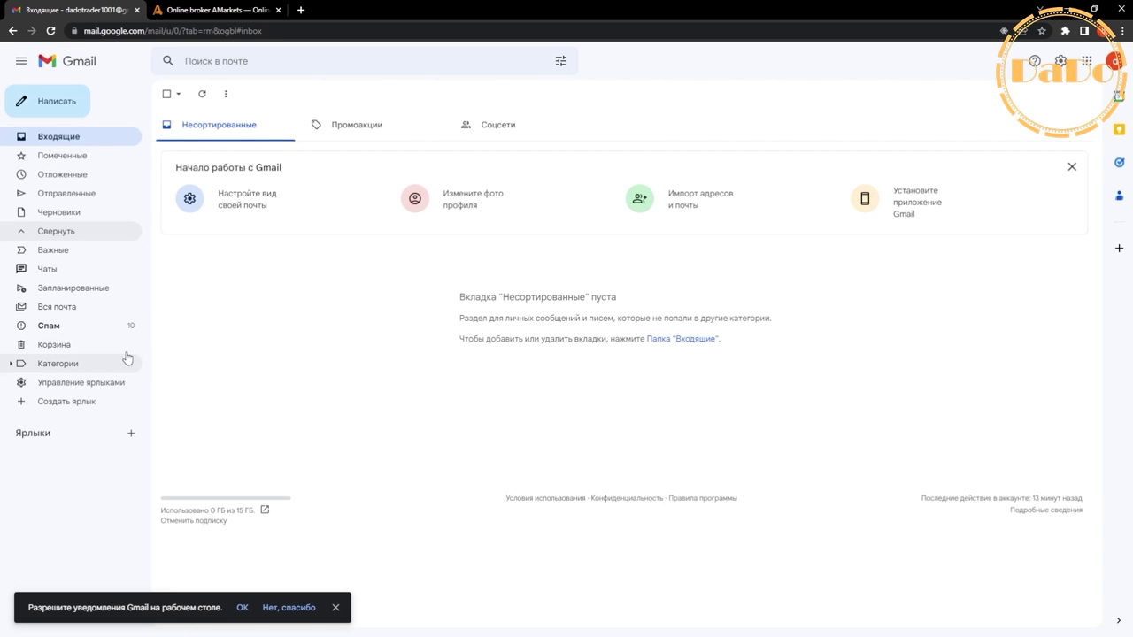
pyautogui.doubleClick(103, 304)
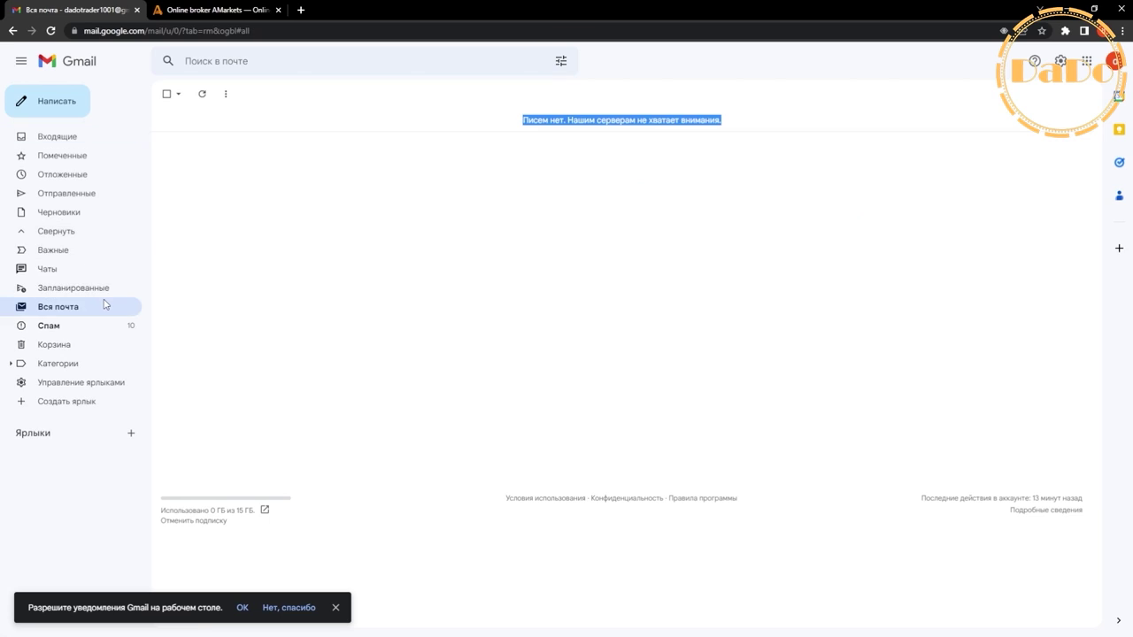
pyautogui.click(83, 138)
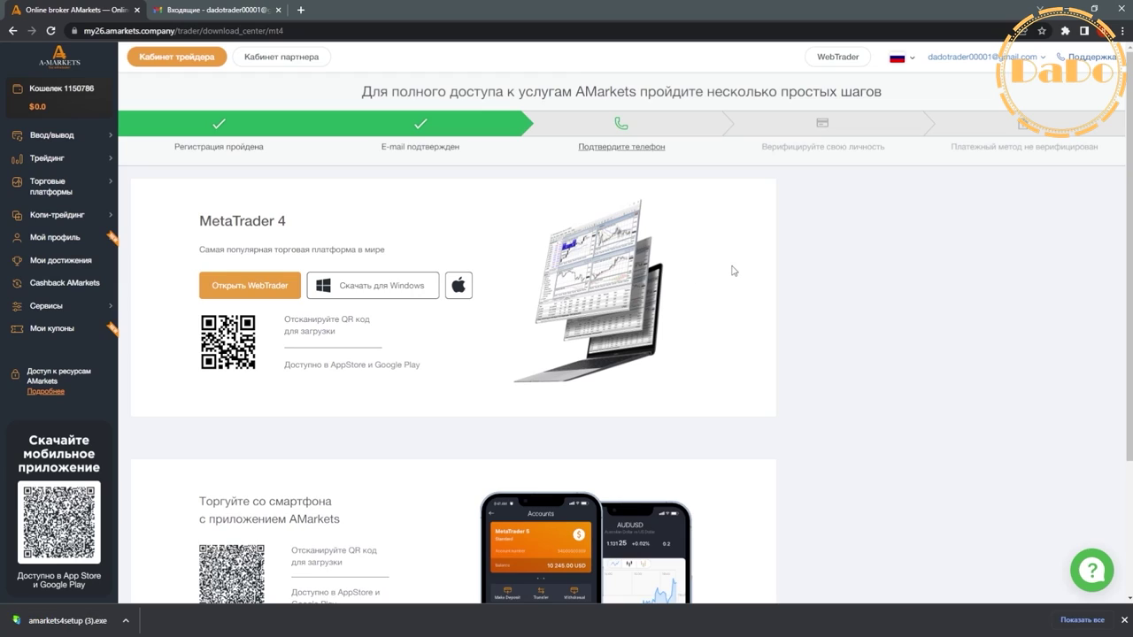
# - Copy the real account number from Мои счета into MetaTrader's Логин field
pyautogui.click(62, 163)
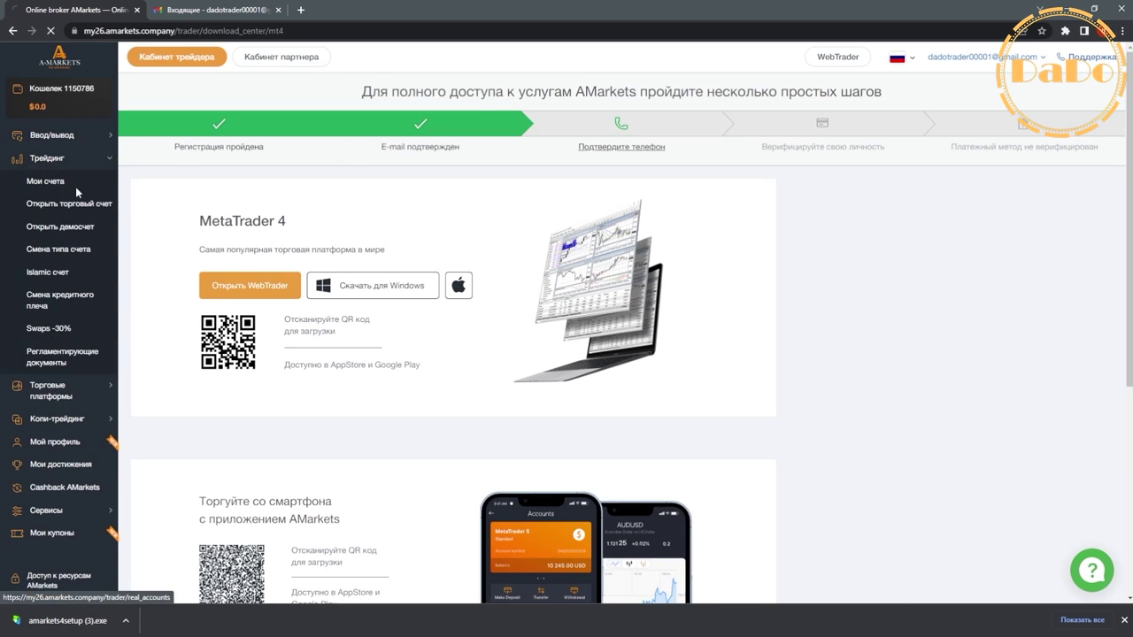
pyautogui.click(74, 183)
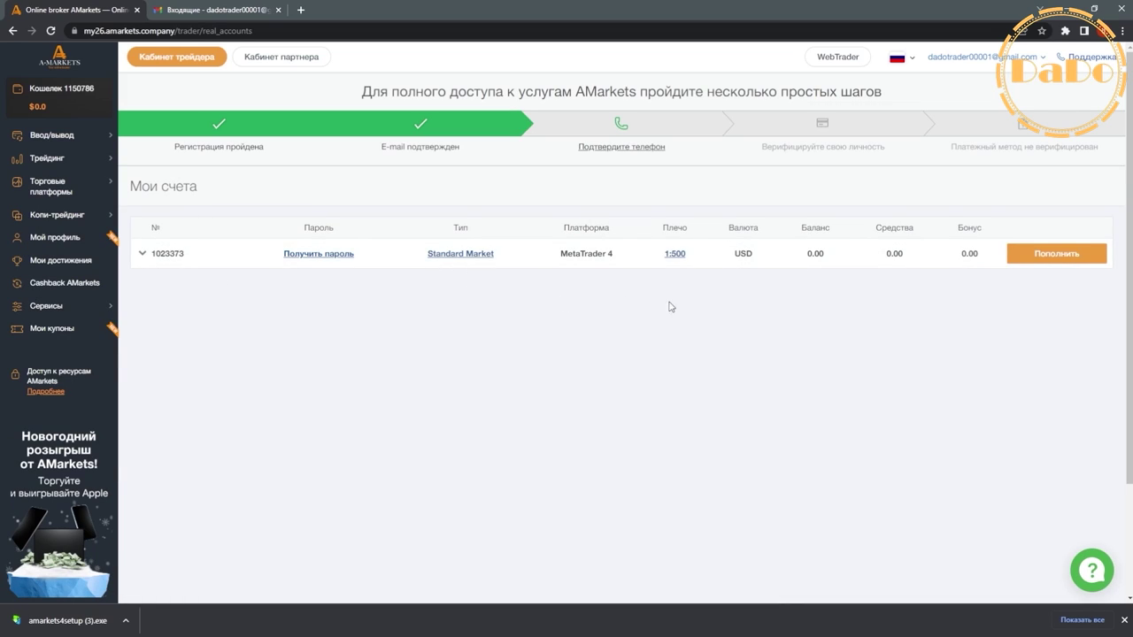
pyautogui.doubleClick(180, 253)
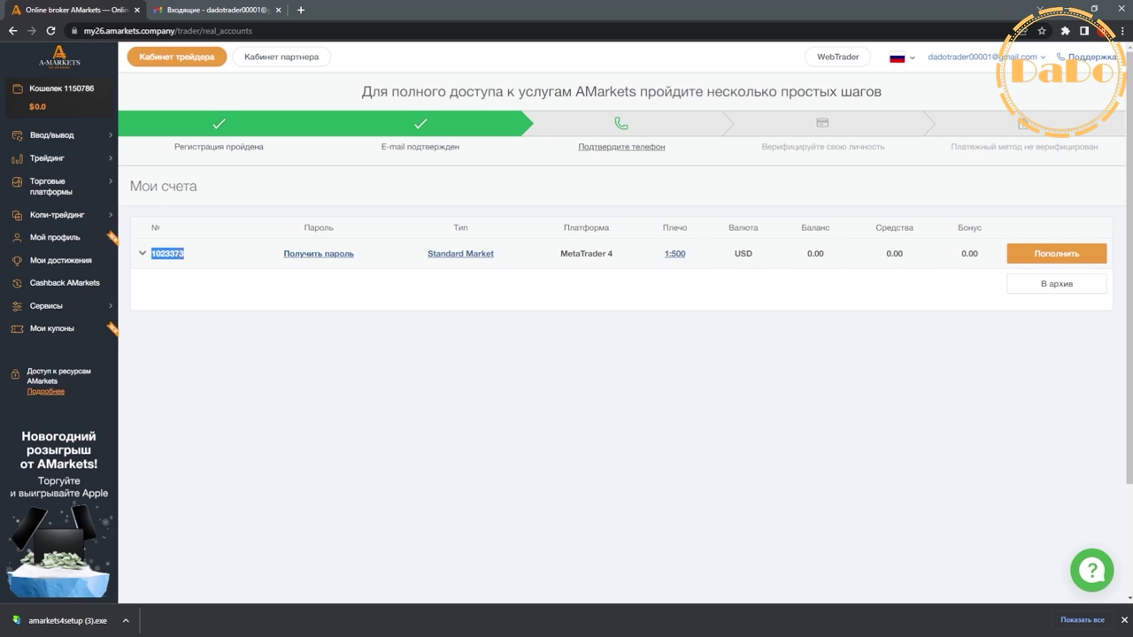
pyautogui.rightClick(180, 253)
pyautogui.click(205, 259)
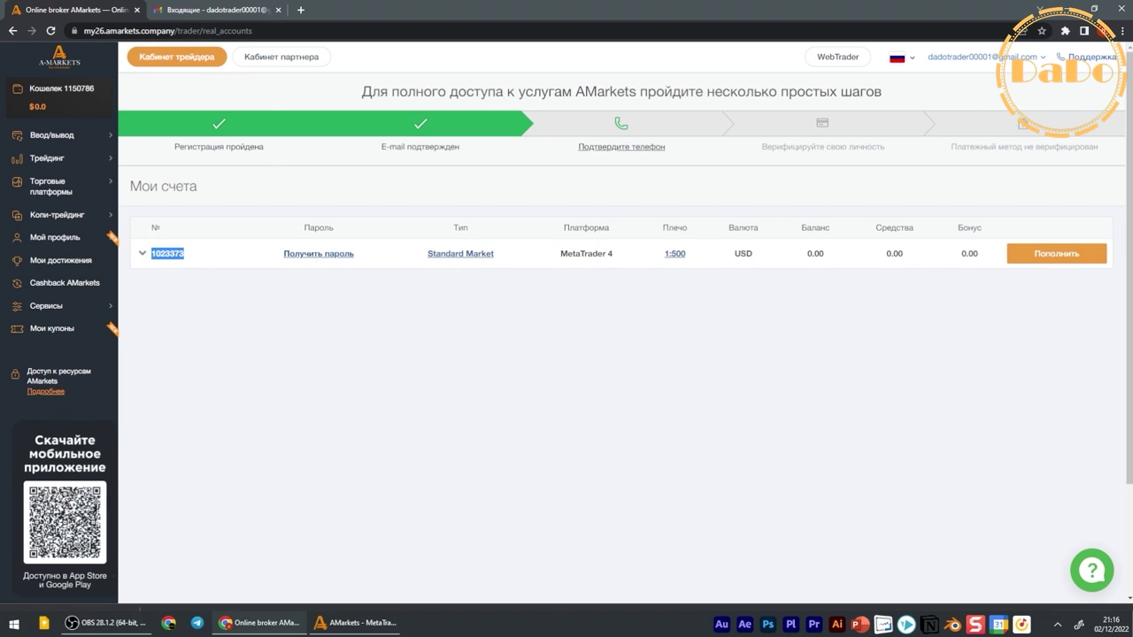
pyautogui.click(367, 624)
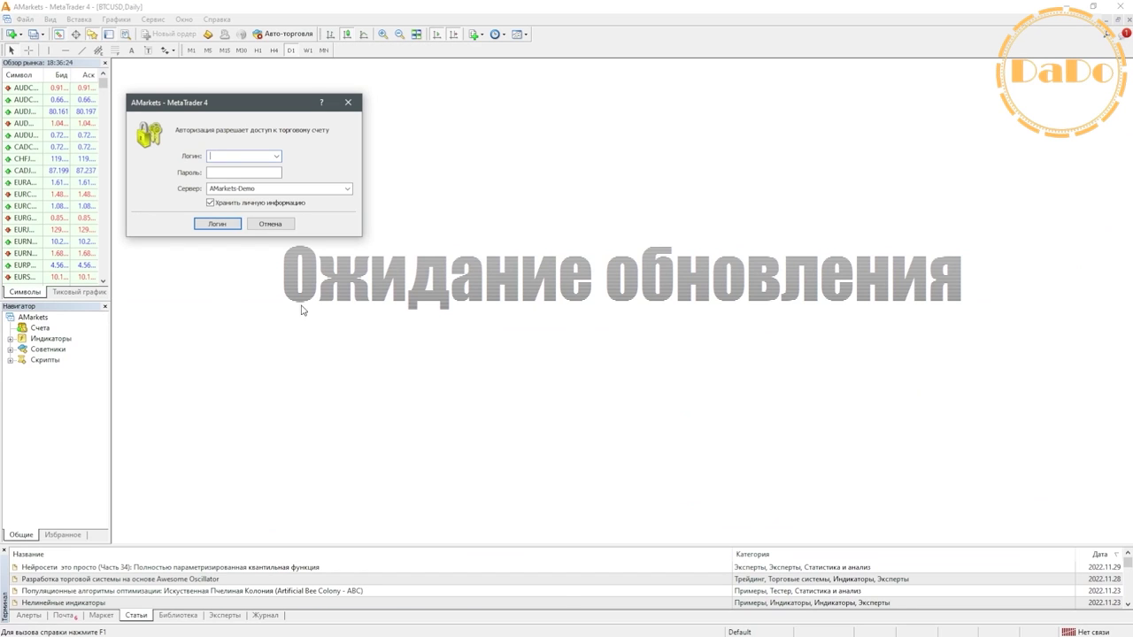
pyautogui.rightClick(222, 156)
pyautogui.click(247, 171)
pyautogui.click(209, 171)
# - Generate a new password with Получить пароль and paste it into the Пароль field
pyautogui.moveTo(329, 630)
pyautogui.moveTo(368, 630)
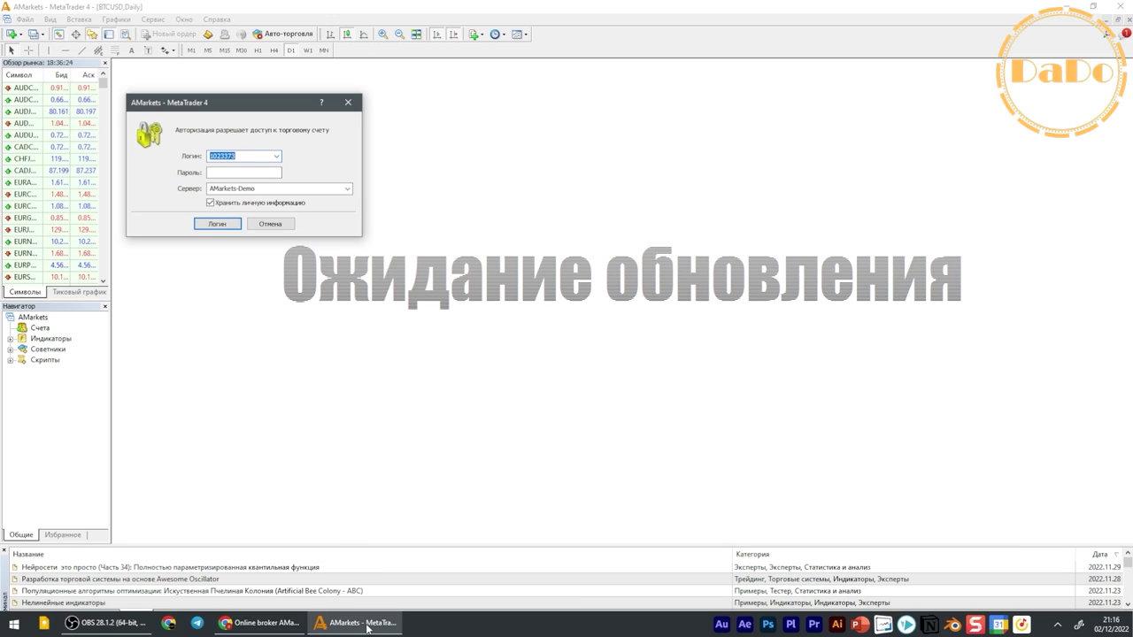
pyautogui.click(281, 623)
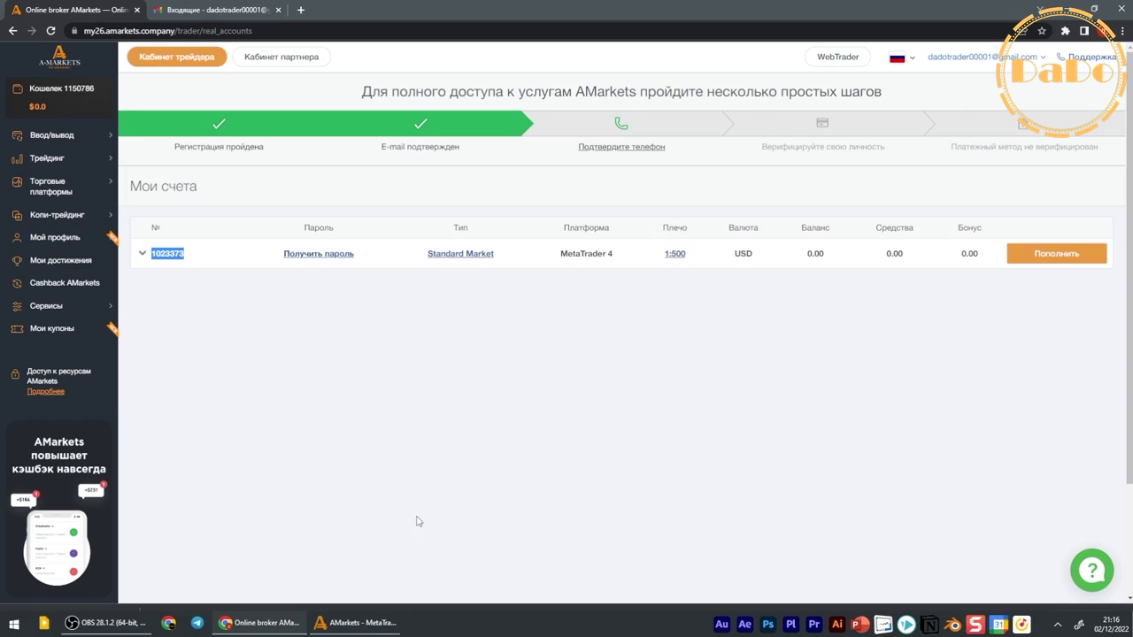
pyautogui.click(320, 255)
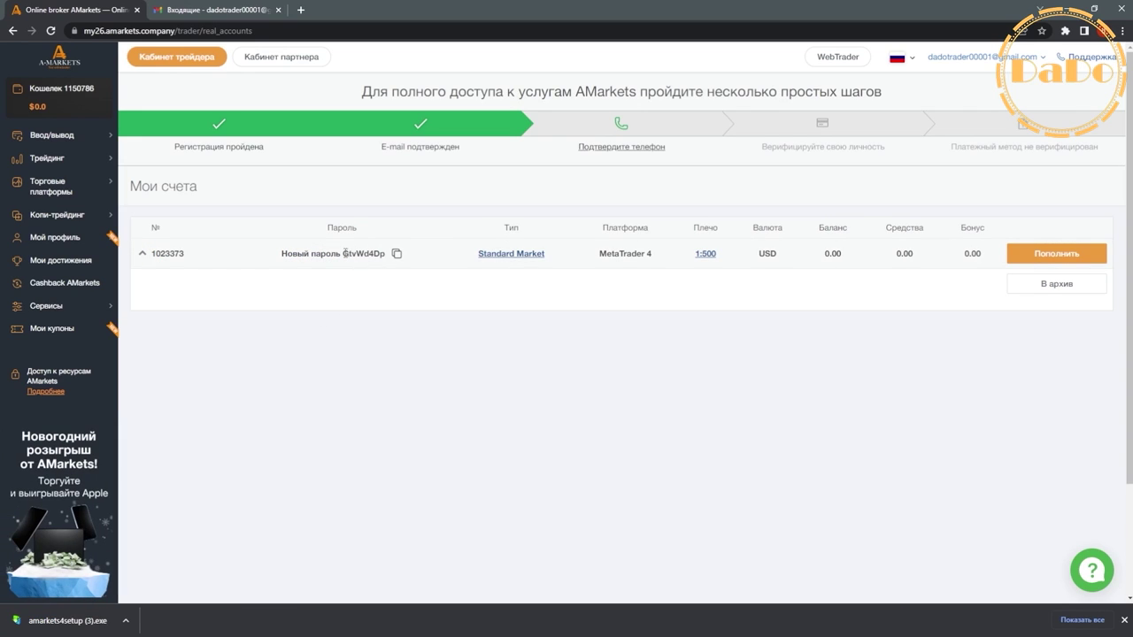
pyautogui.moveTo(350, 255)
pyautogui.mouseDown()
pyautogui.moveTo(384, 255)
pyautogui.moveTo(352, 256)
pyautogui.mouseUp()
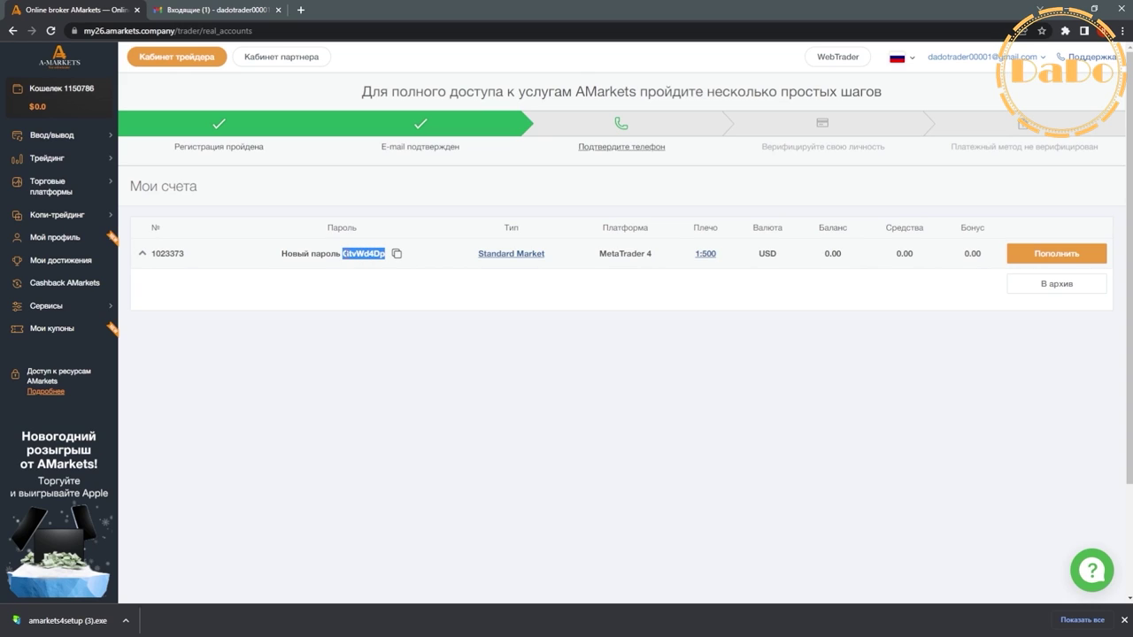
pyautogui.rightClick(358, 255)
pyautogui.click(370, 261)
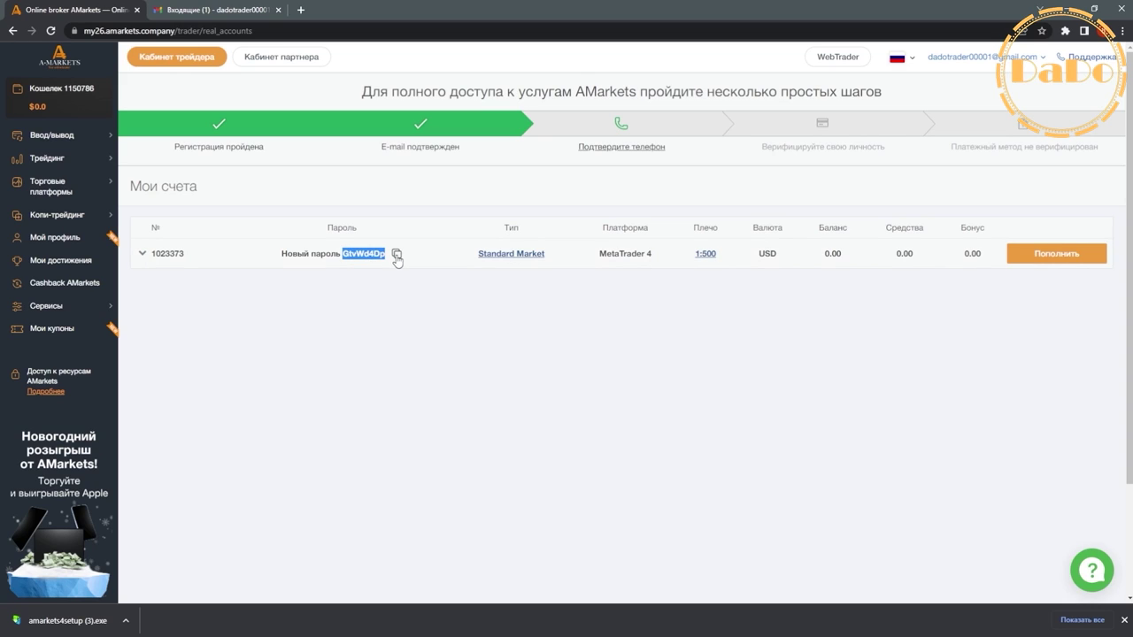
pyautogui.click(398, 258)
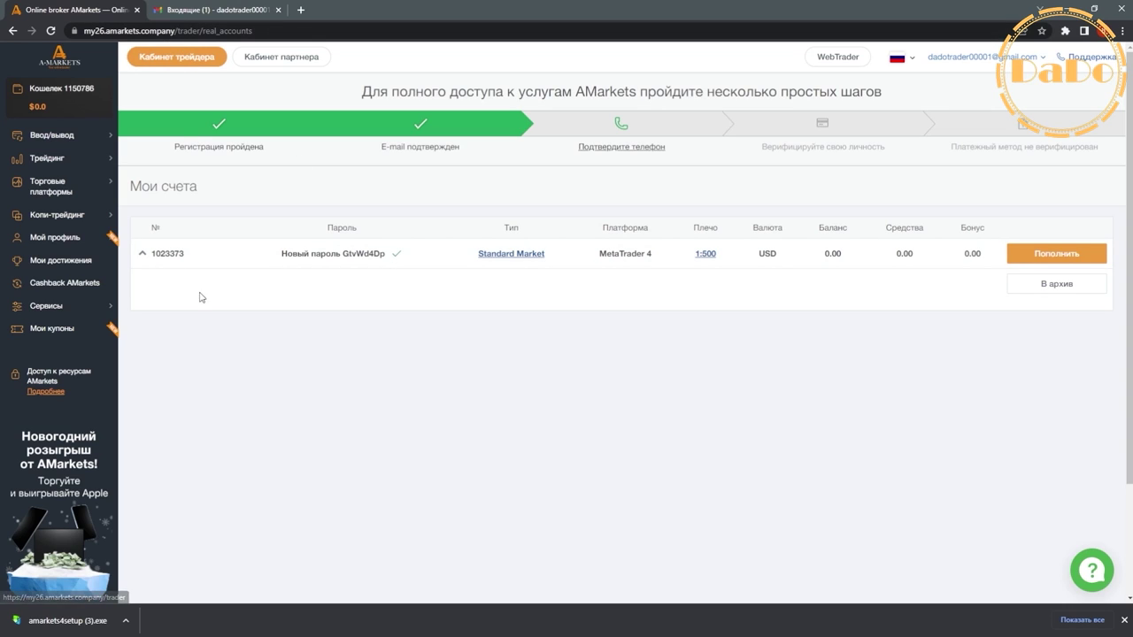
pyautogui.click(346, 623)
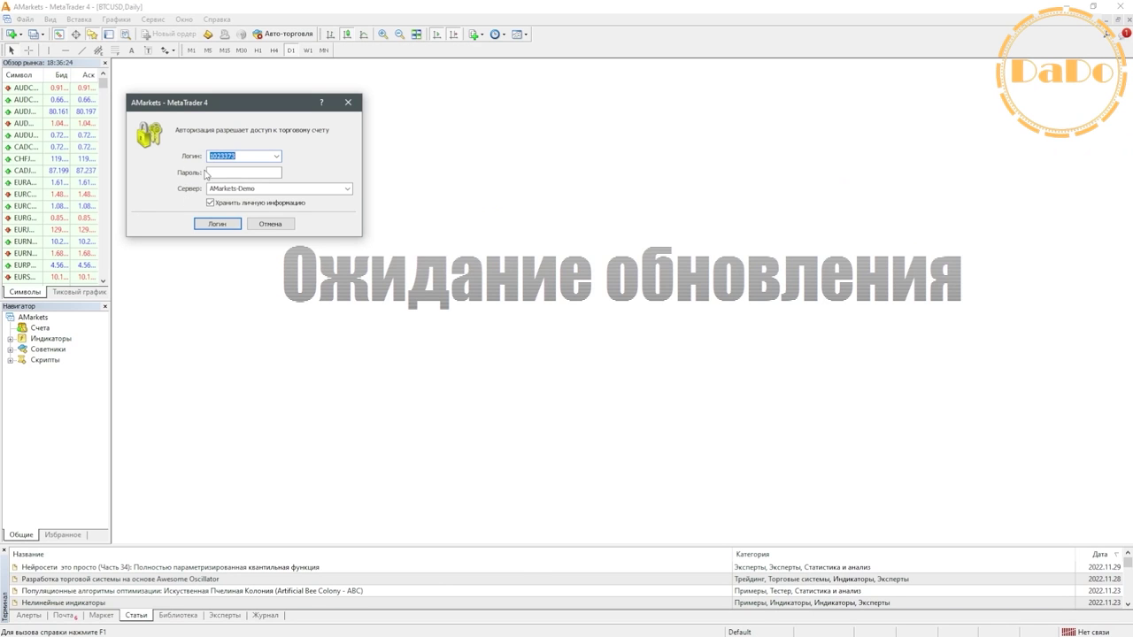
pyautogui.rightClick(205, 173)
pyautogui.click(257, 186)
# - Choose the AMarkets-Real server and log in with the new password
pyautogui.click(347, 189)
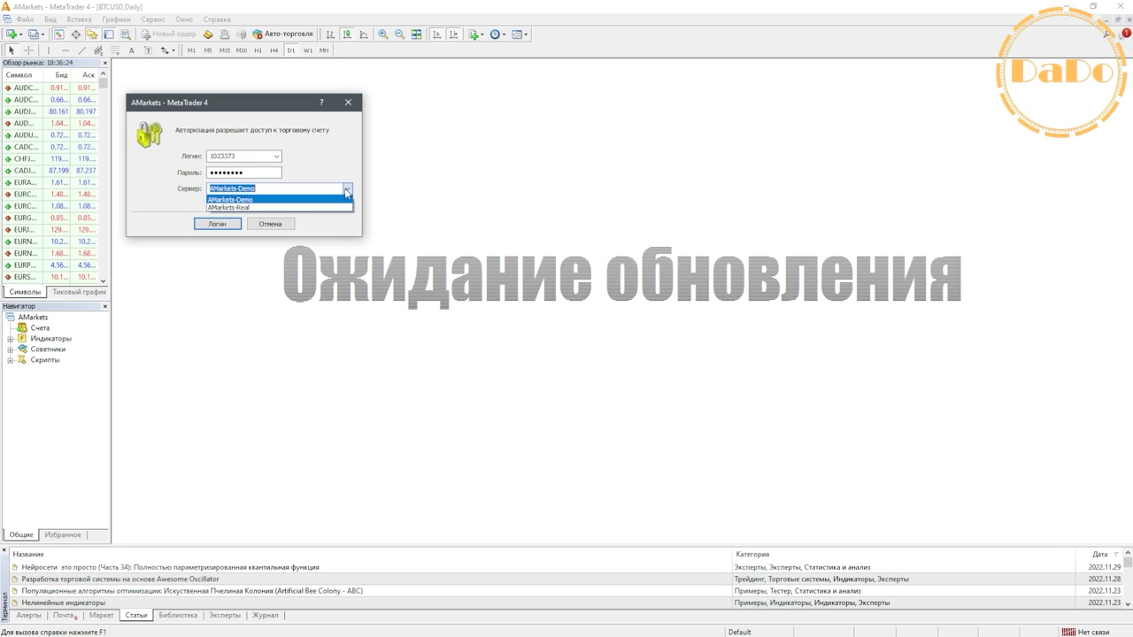
pyautogui.click(256, 208)
pyautogui.click(224, 226)
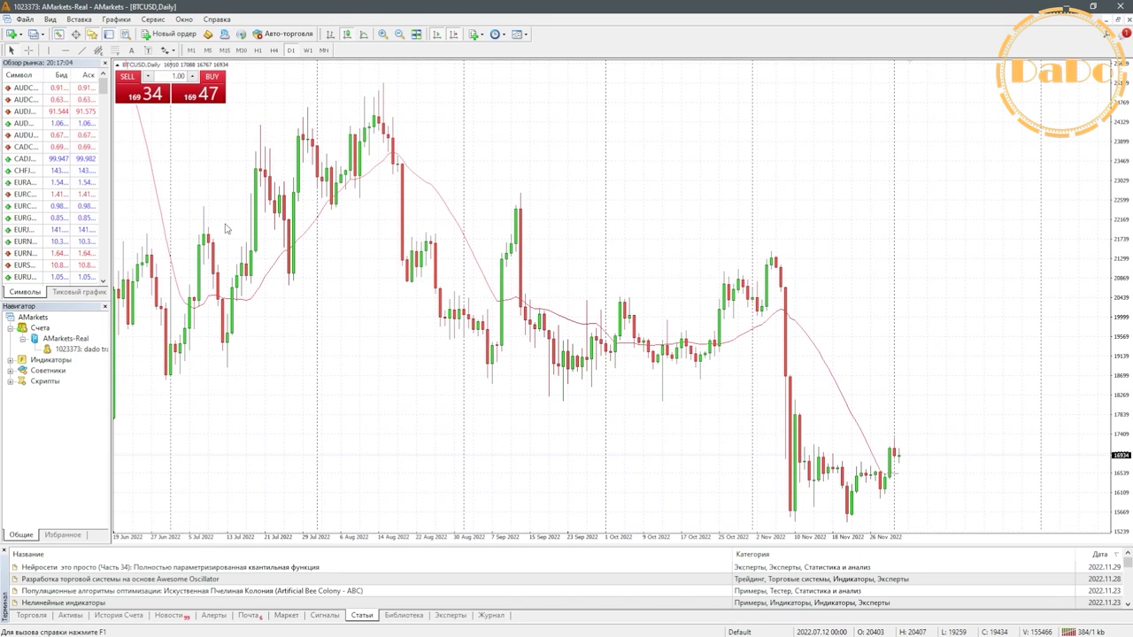
# - Check the status-bar connection server list, then return to the cabinet's Мои счета page
pyautogui.scroll(5, 912, 435)
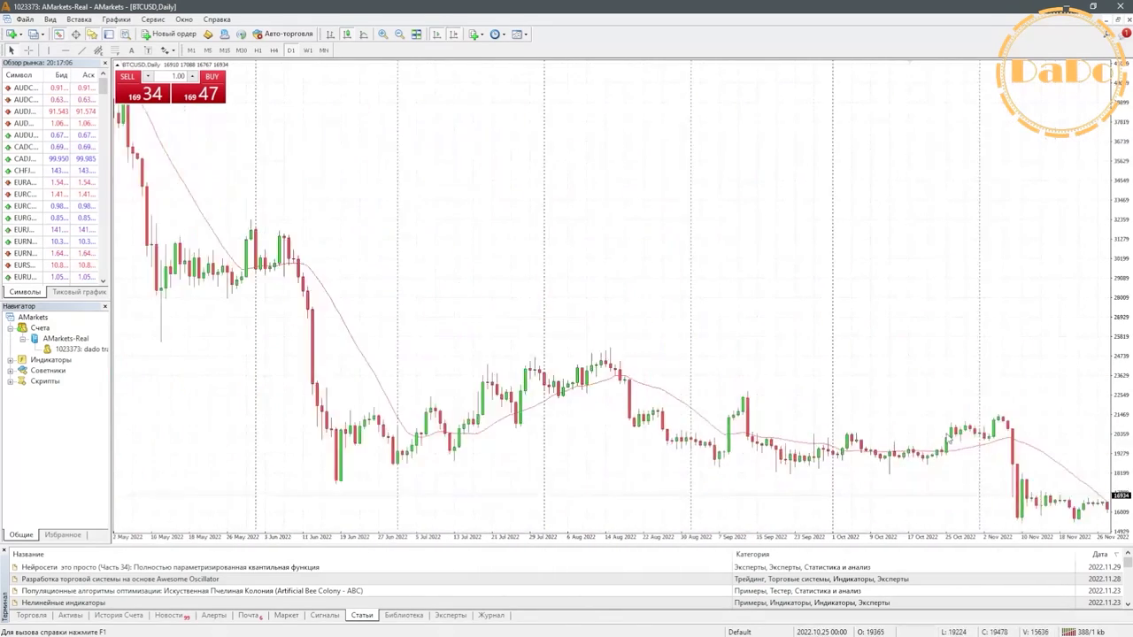
pyautogui.click(1085, 633)
pyautogui.click(940, 339)
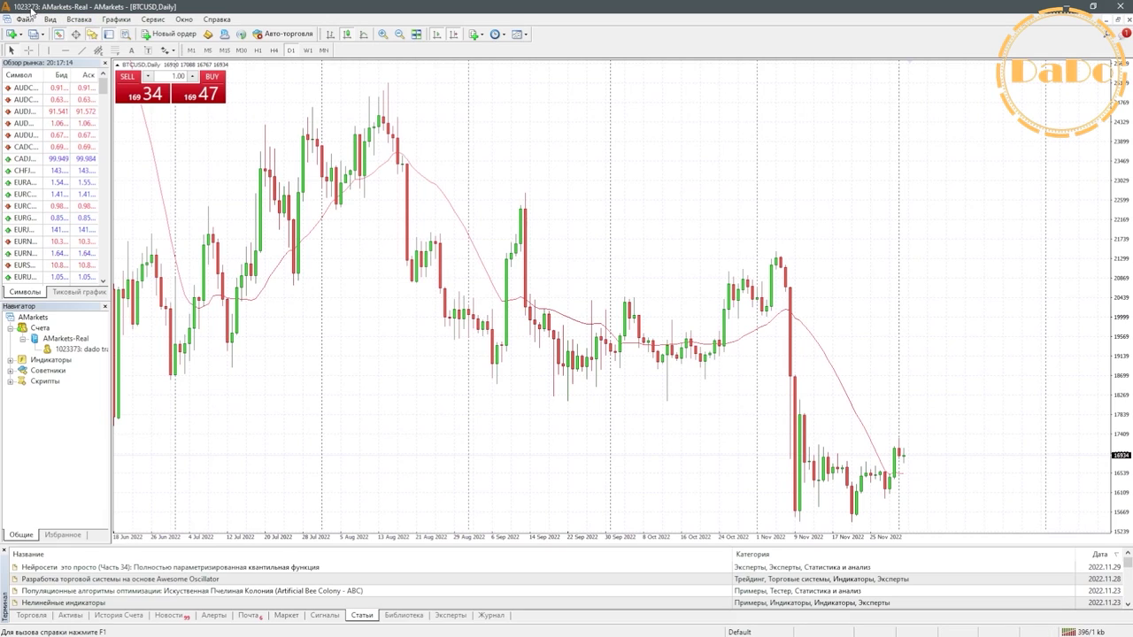
pyautogui.moveTo(321, 631)
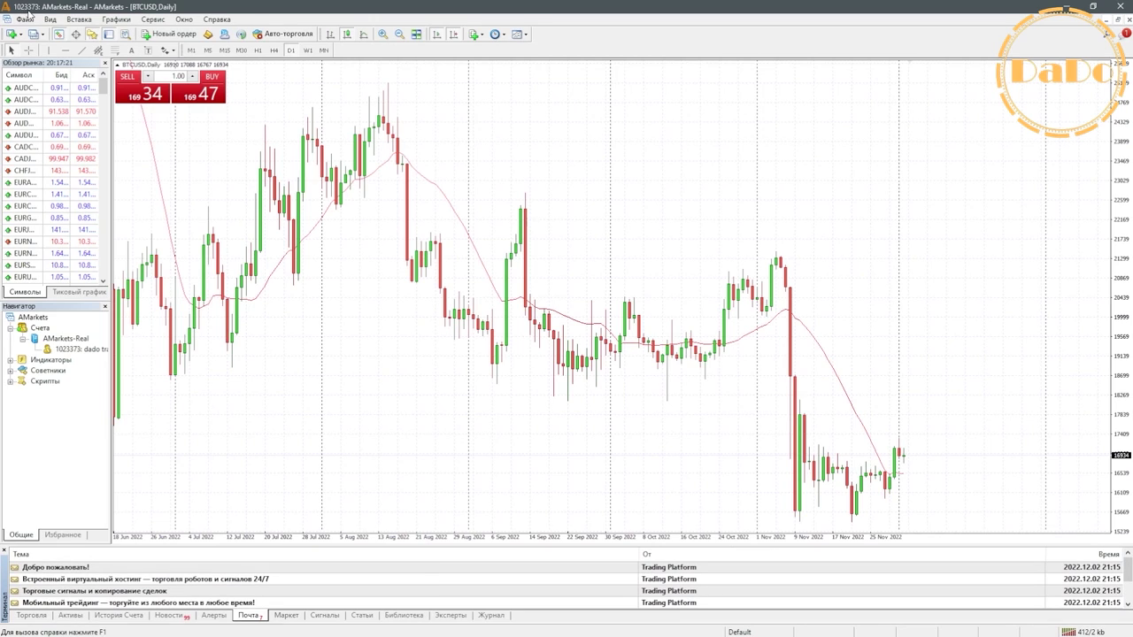
pyautogui.click(292, 631)
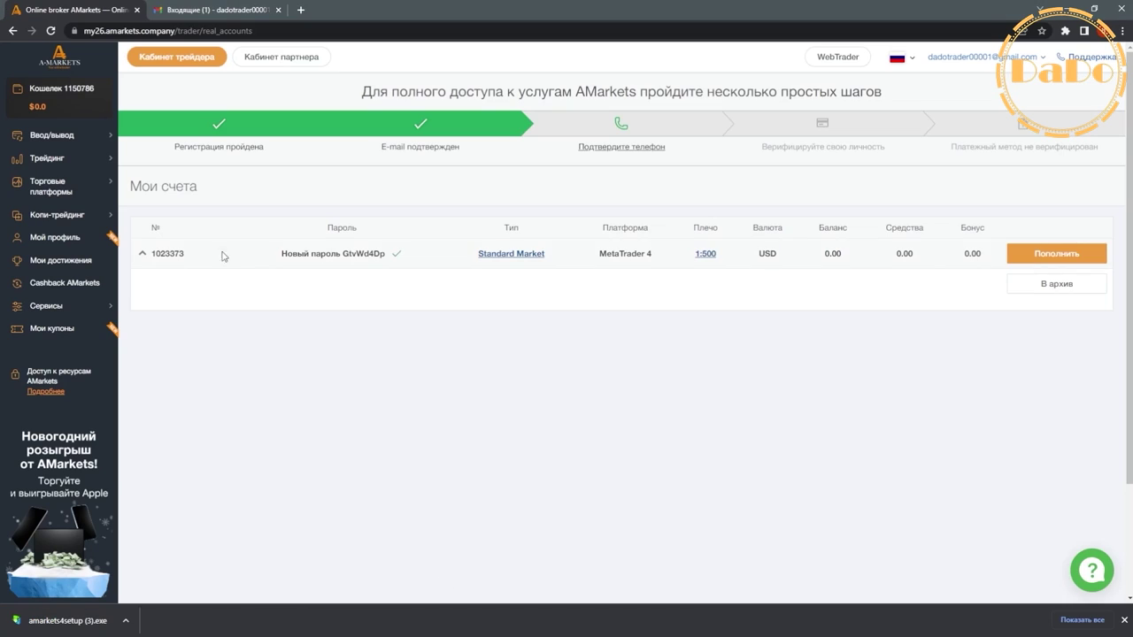
pyautogui.click(354, 624)
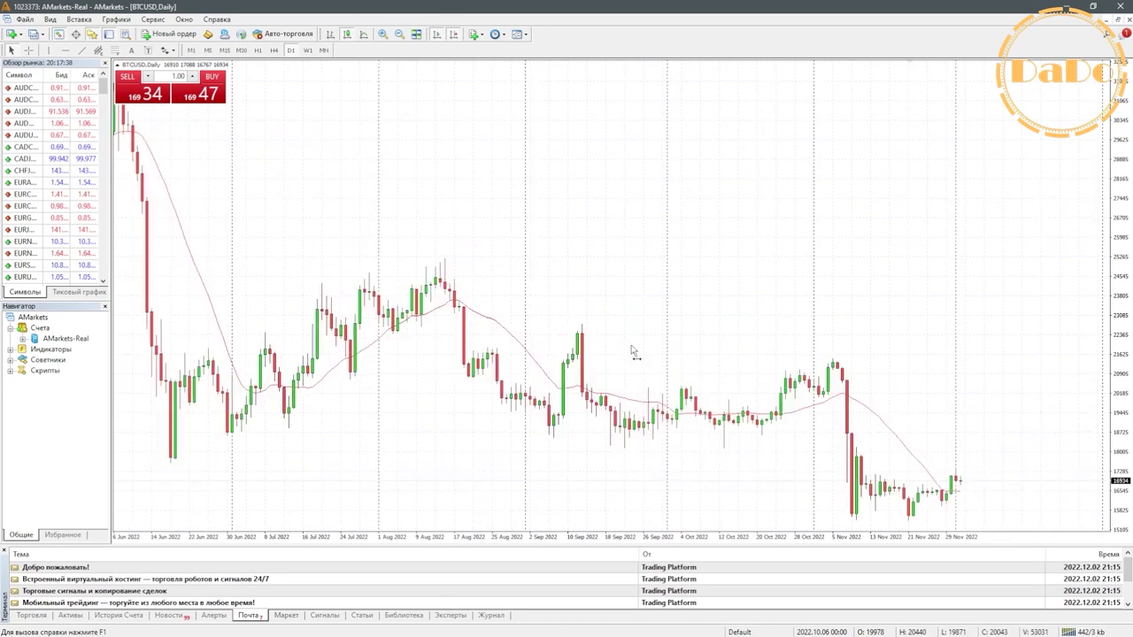
pyautogui.click(257, 623)
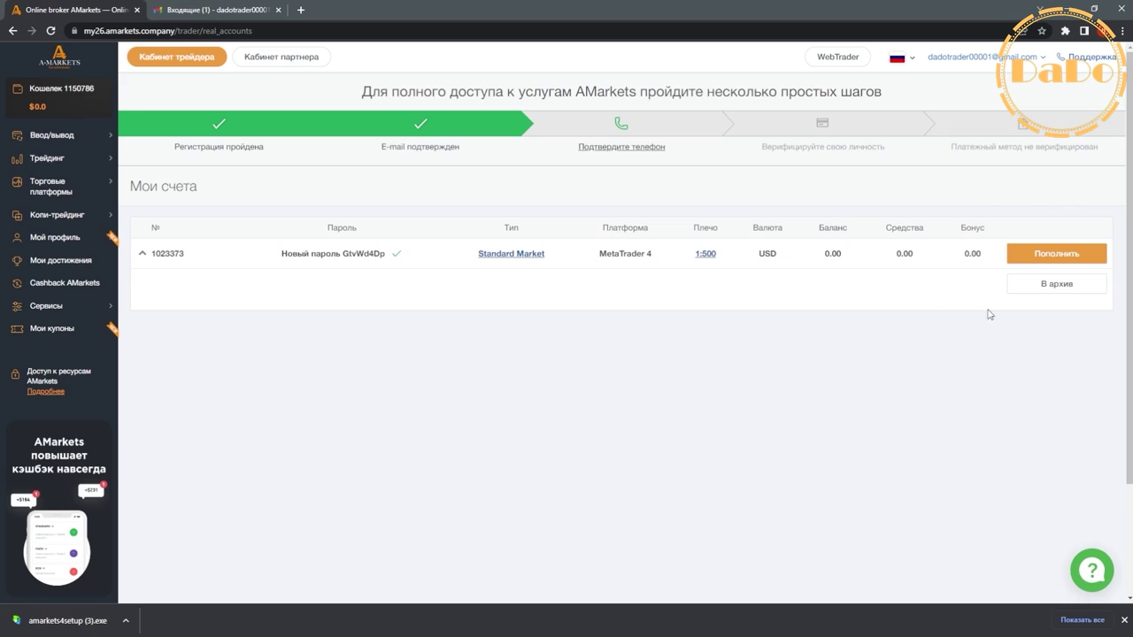
pyautogui.click(1053, 254)
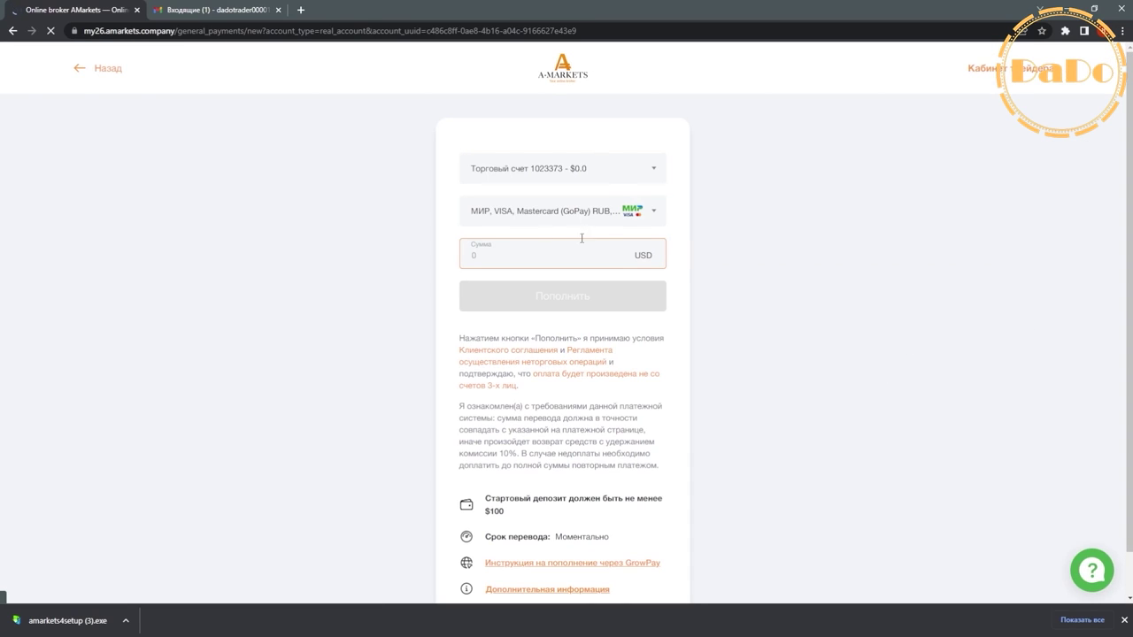
pyautogui.click(520, 224)
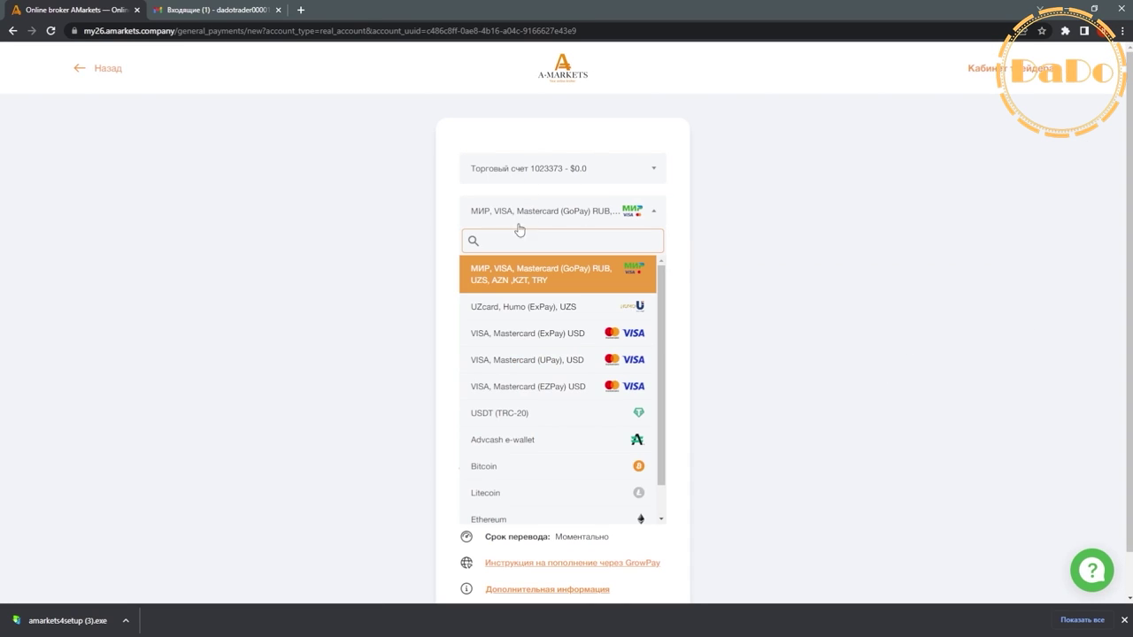
pyautogui.click(550, 305)
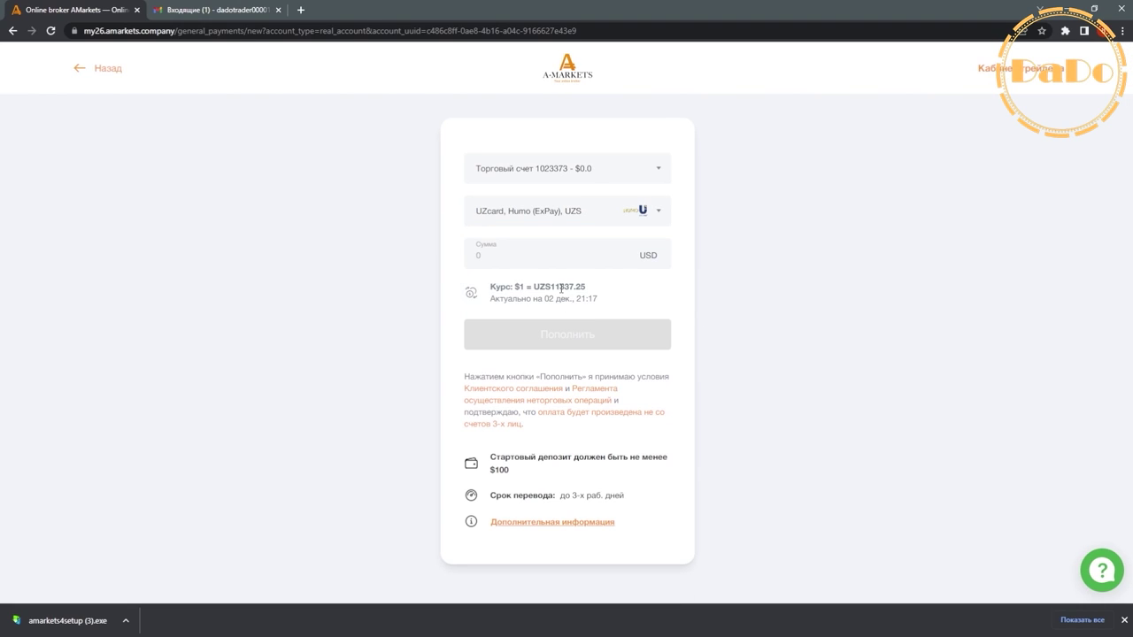
pyautogui.moveTo(550, 287); pyautogui.dragTo(584, 281)
pyautogui.moveTo(491, 474); pyautogui.dragTo(506, 472)
pyautogui.click(527, 247)
pyautogui.write('100')
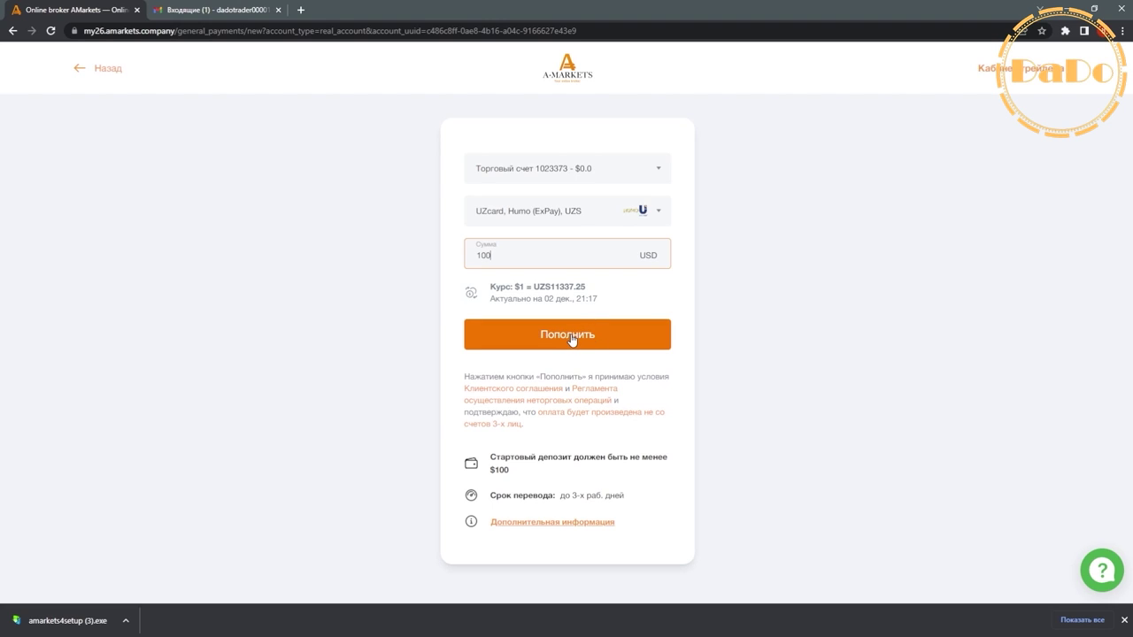
pyautogui.click(571, 342)
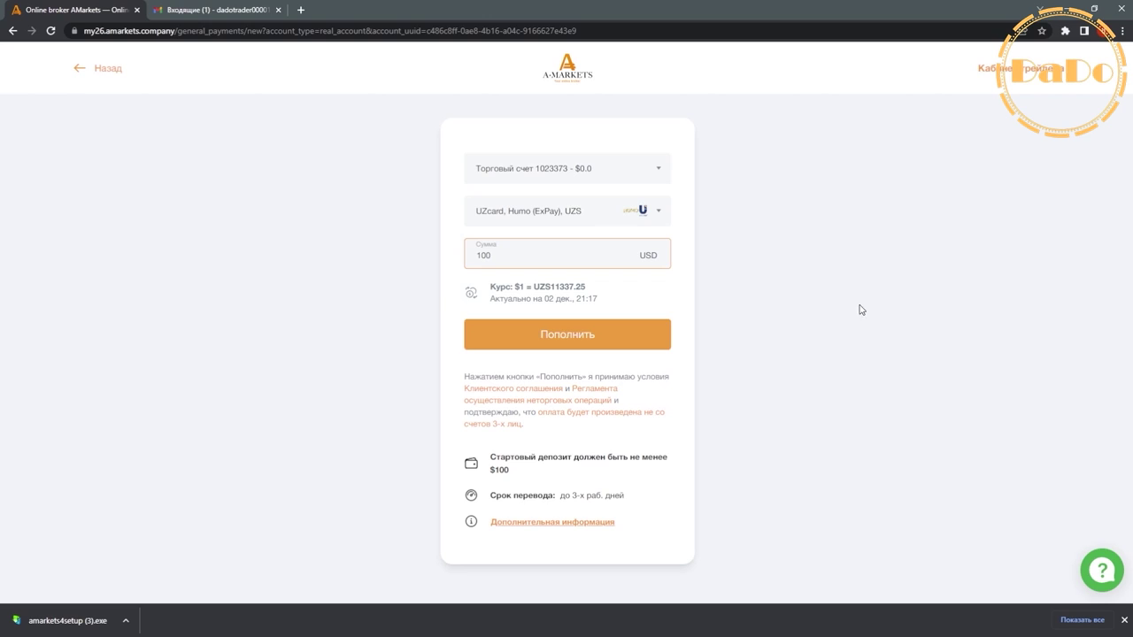
pyautogui.click(581, 331)
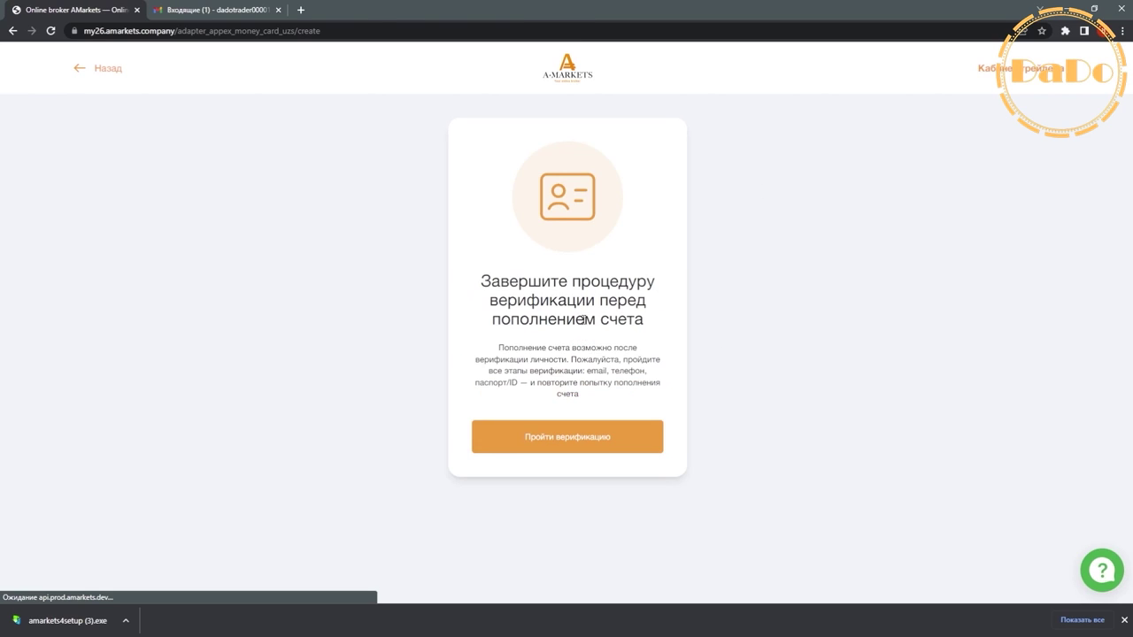
pyautogui.hotkey('alt', 'Left')
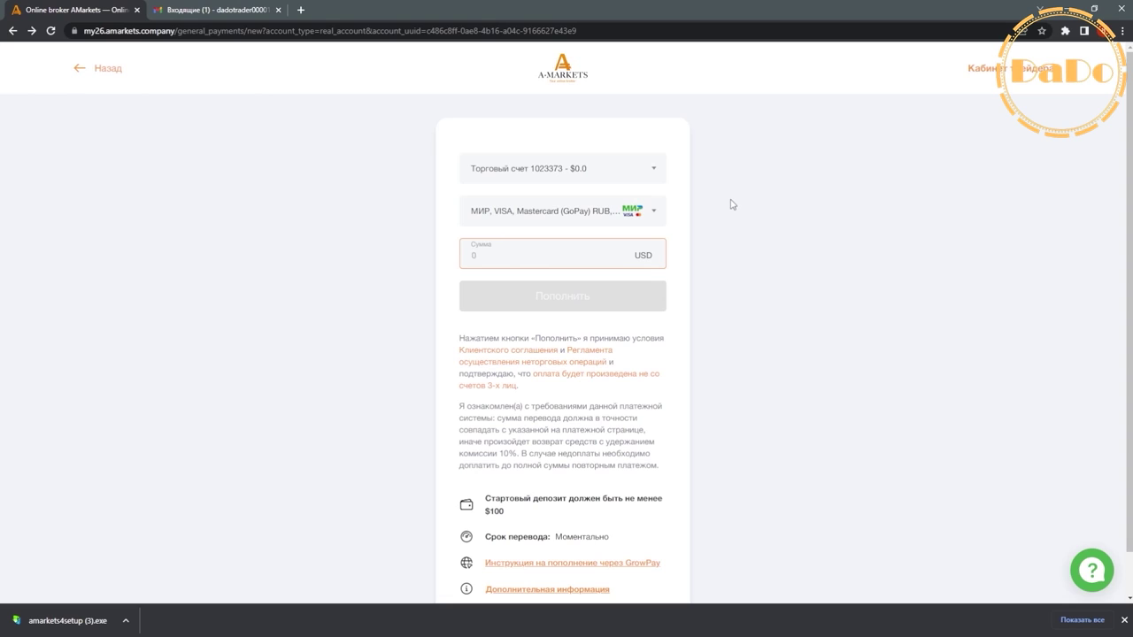
pyautogui.click(12, 30)
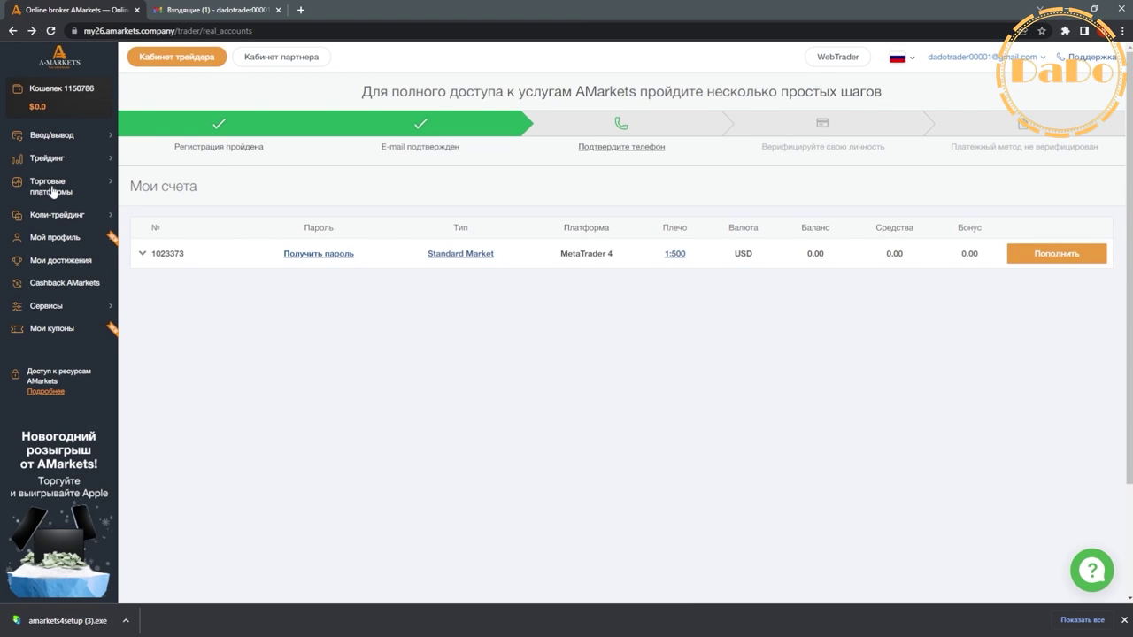
# - Open a MetaTrader 4 — Standard demo account with 1:1000 leverage and 1000000 starting capital
pyautogui.click(50, 158)
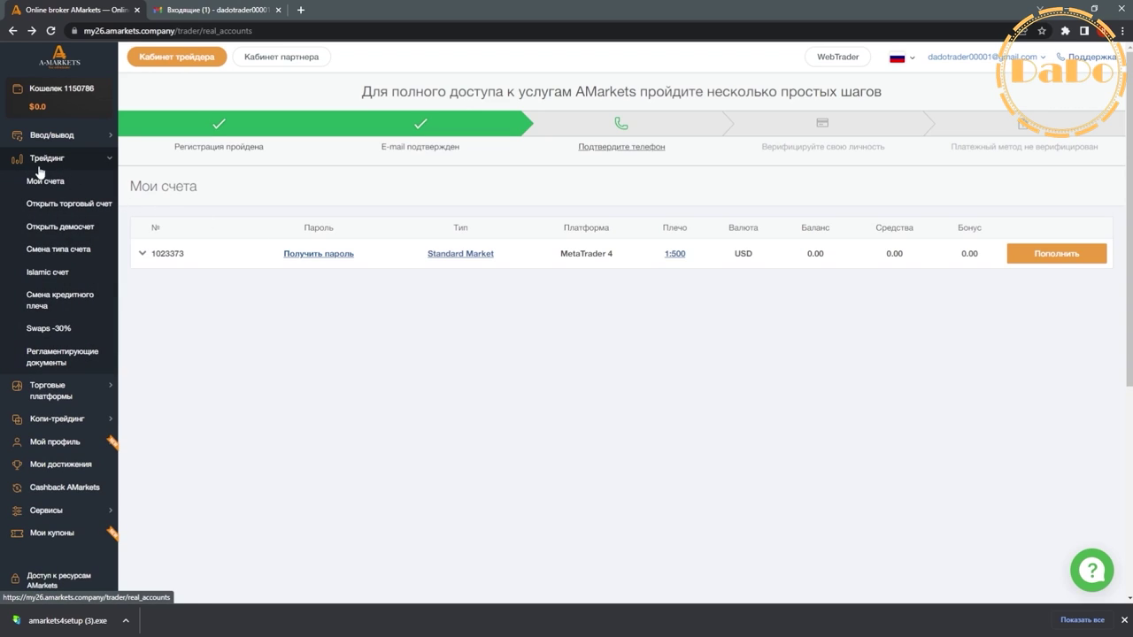
pyautogui.click(77, 203)
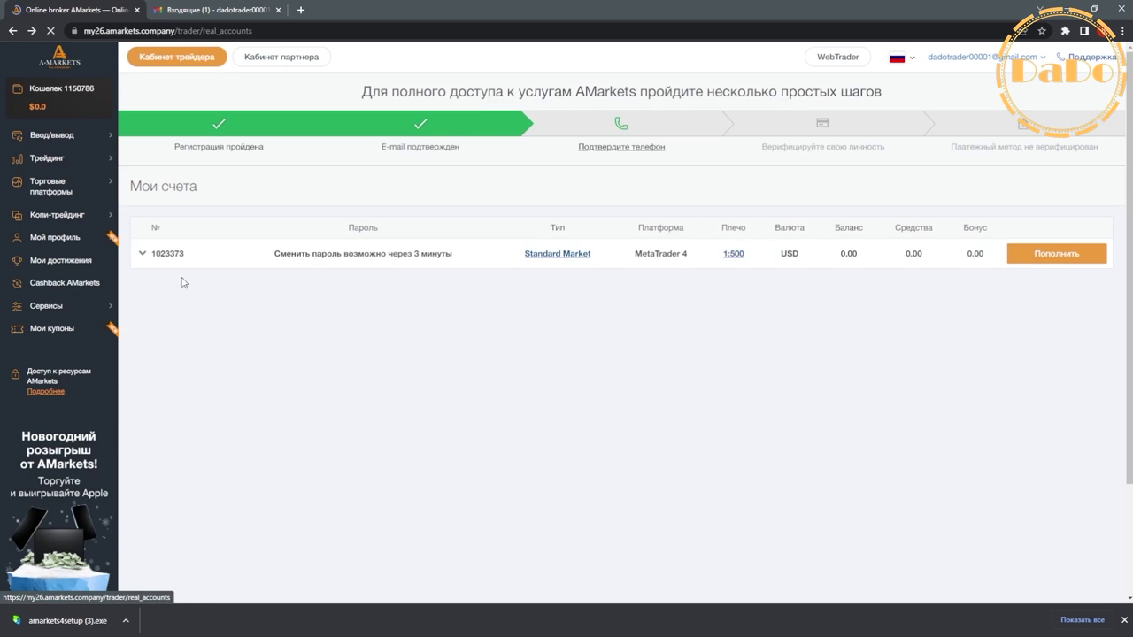
pyautogui.moveTo(158, 253); pyautogui.dragTo(207, 260)
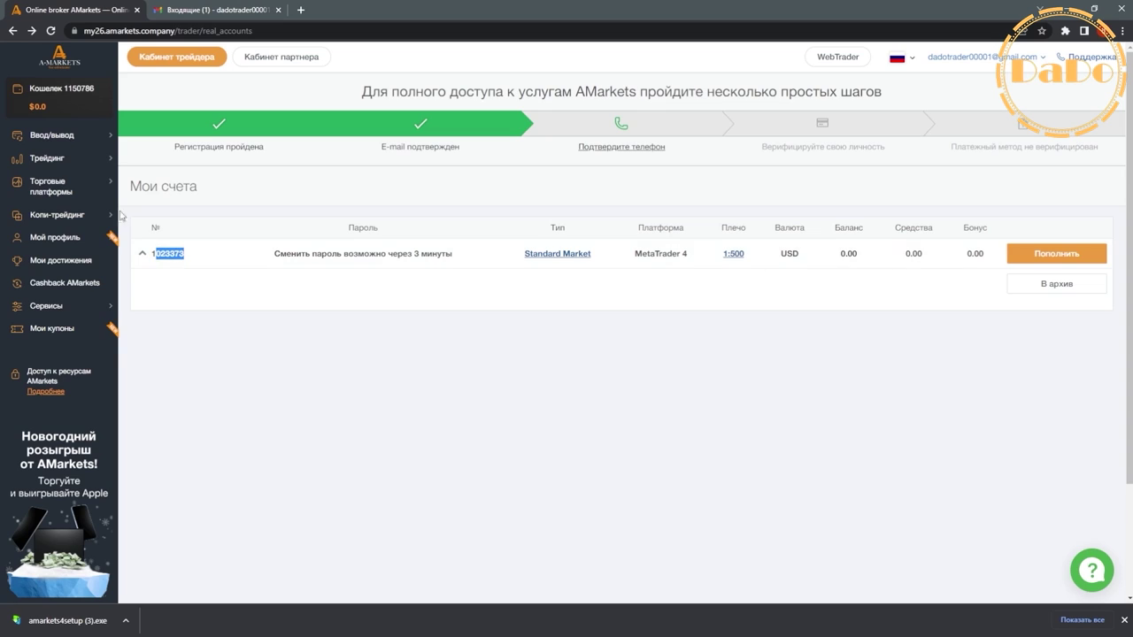
pyautogui.click(62, 159)
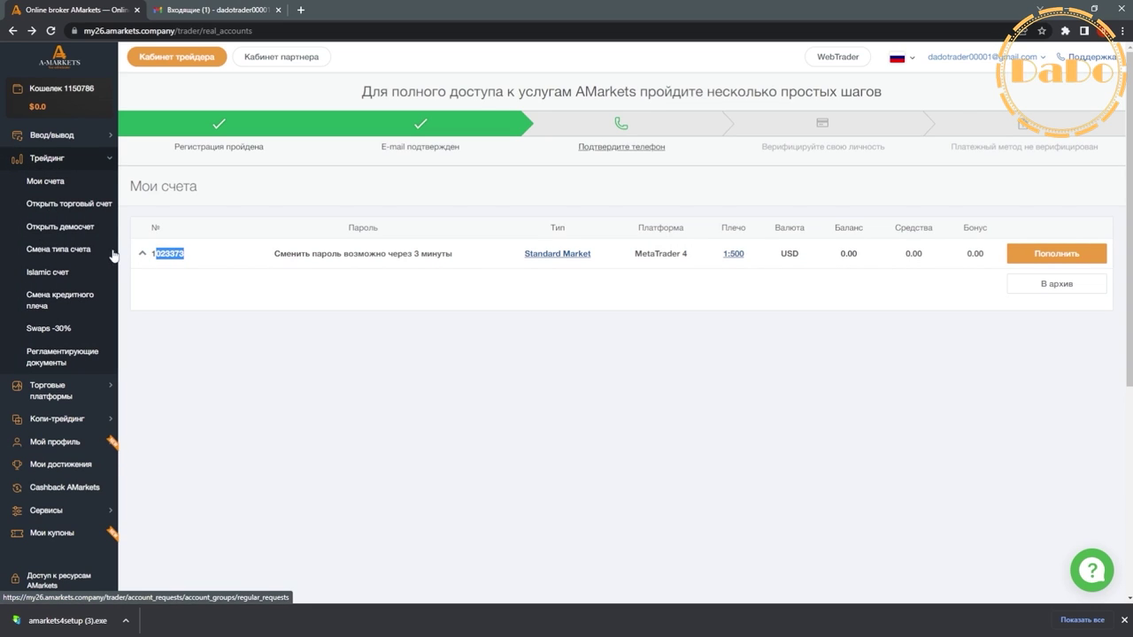
pyautogui.click(76, 227)
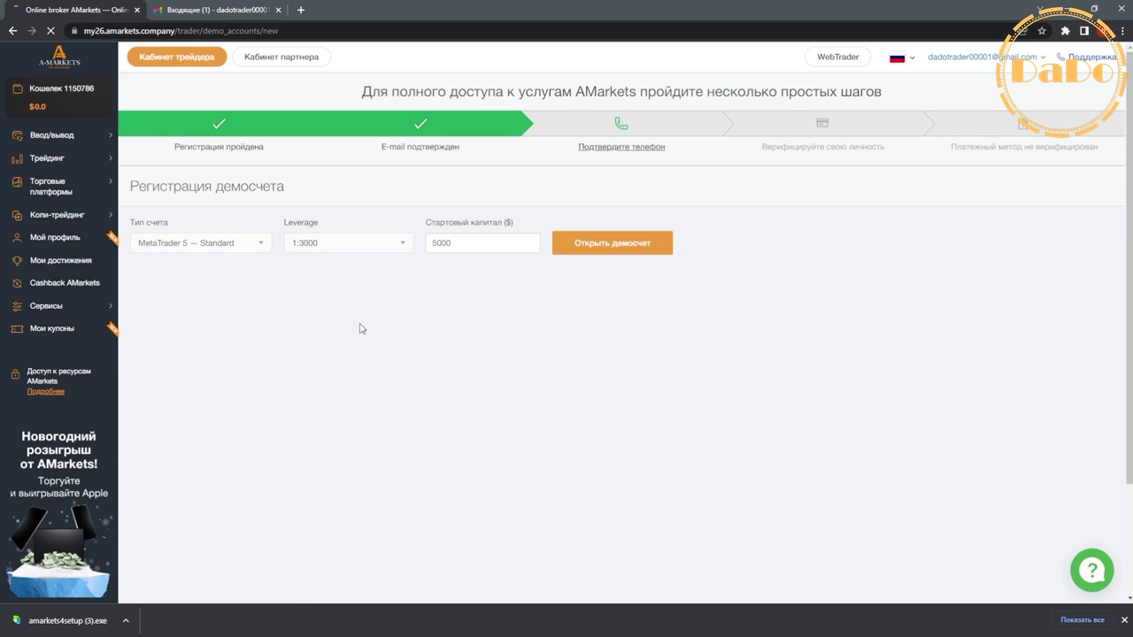
pyautogui.click(267, 247)
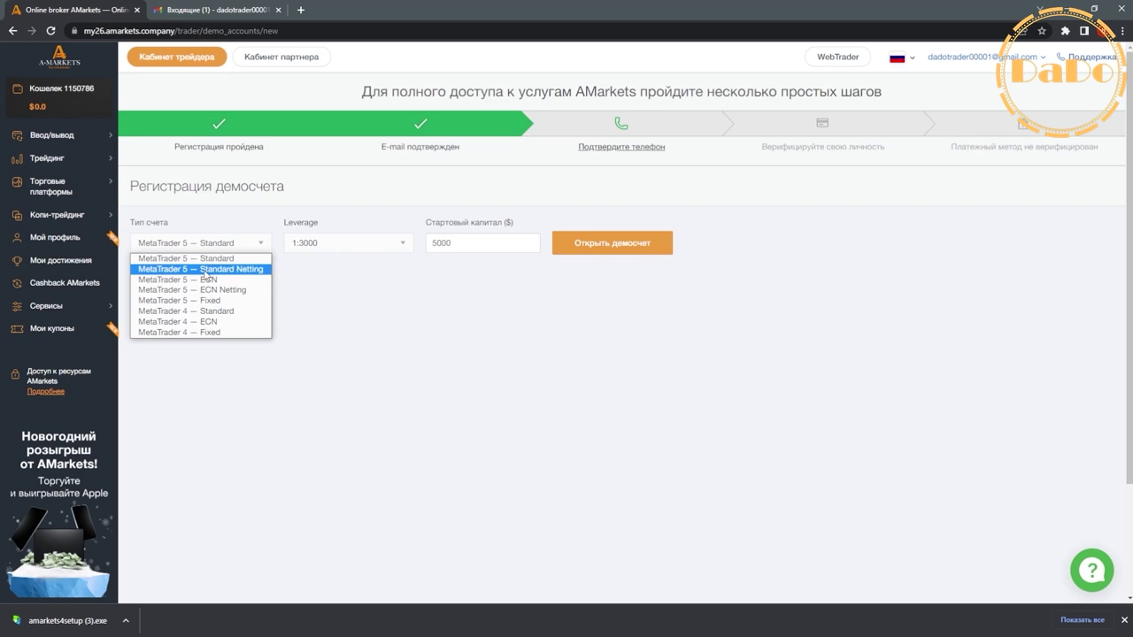
pyautogui.click(225, 311)
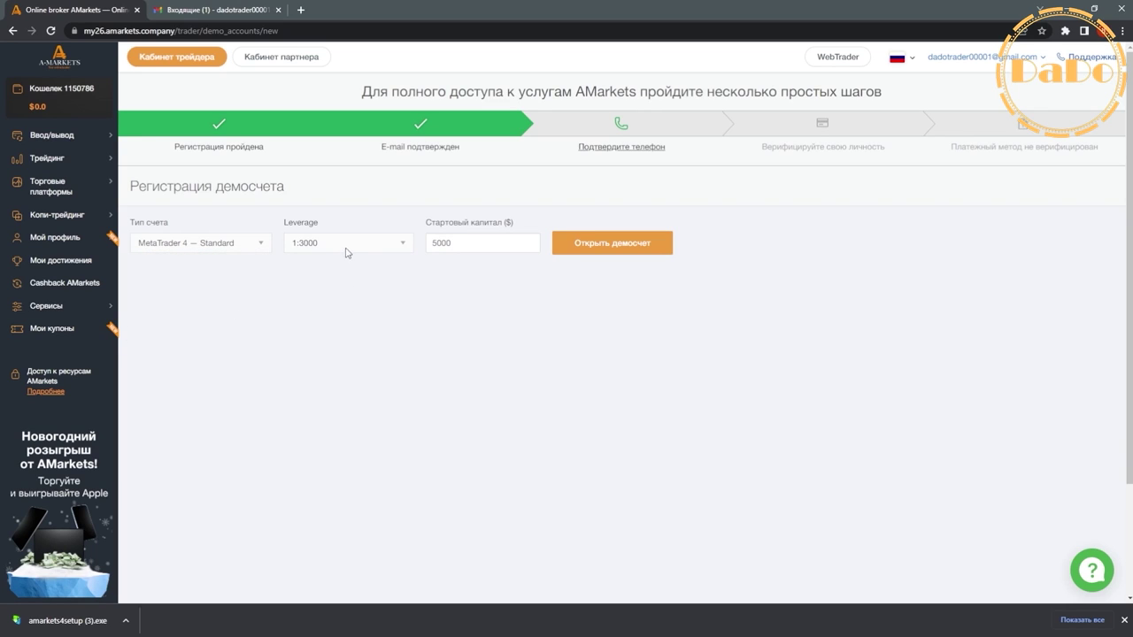
pyautogui.click(405, 249)
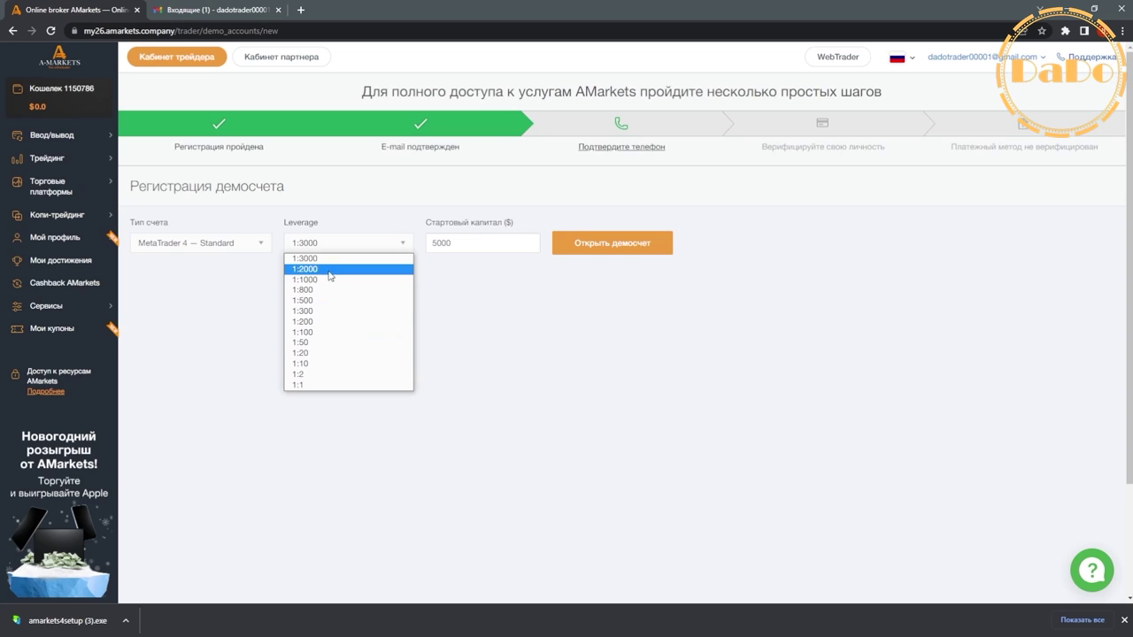
pyautogui.click(354, 277)
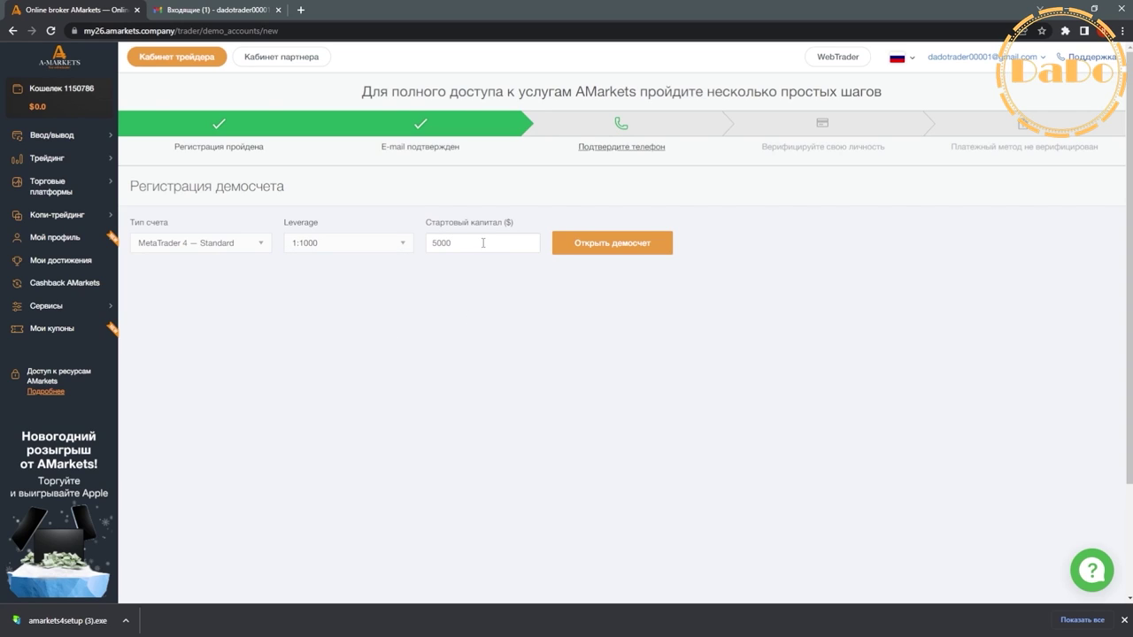
pyautogui.moveTo(482, 243); pyautogui.dragTo(423, 255)
pyautogui.write('410')
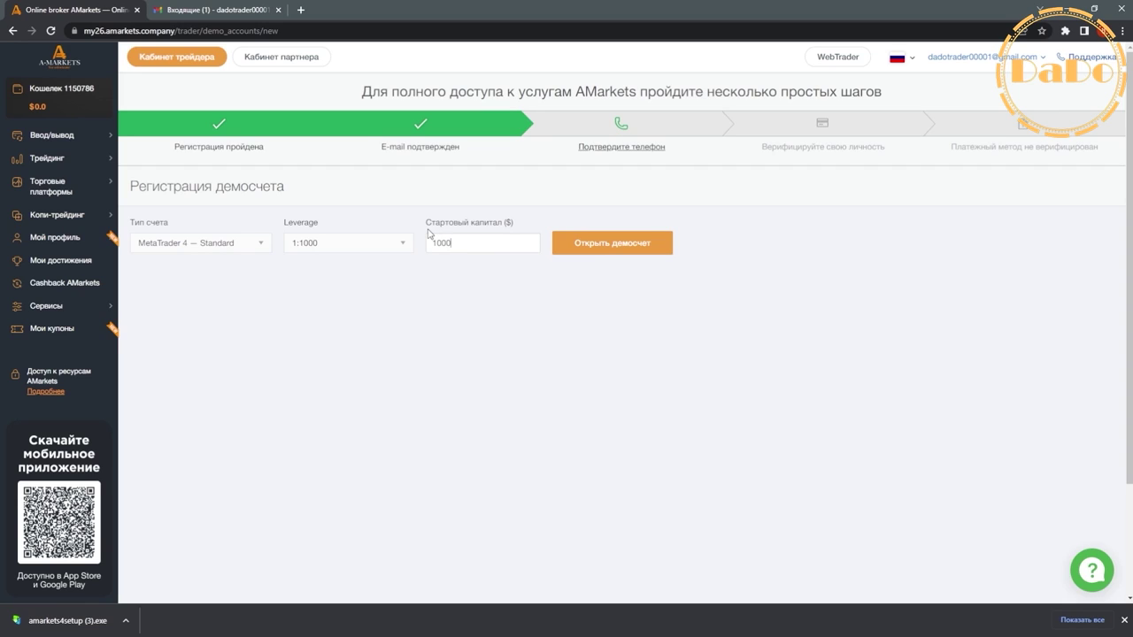
pyautogui.click(609, 252)
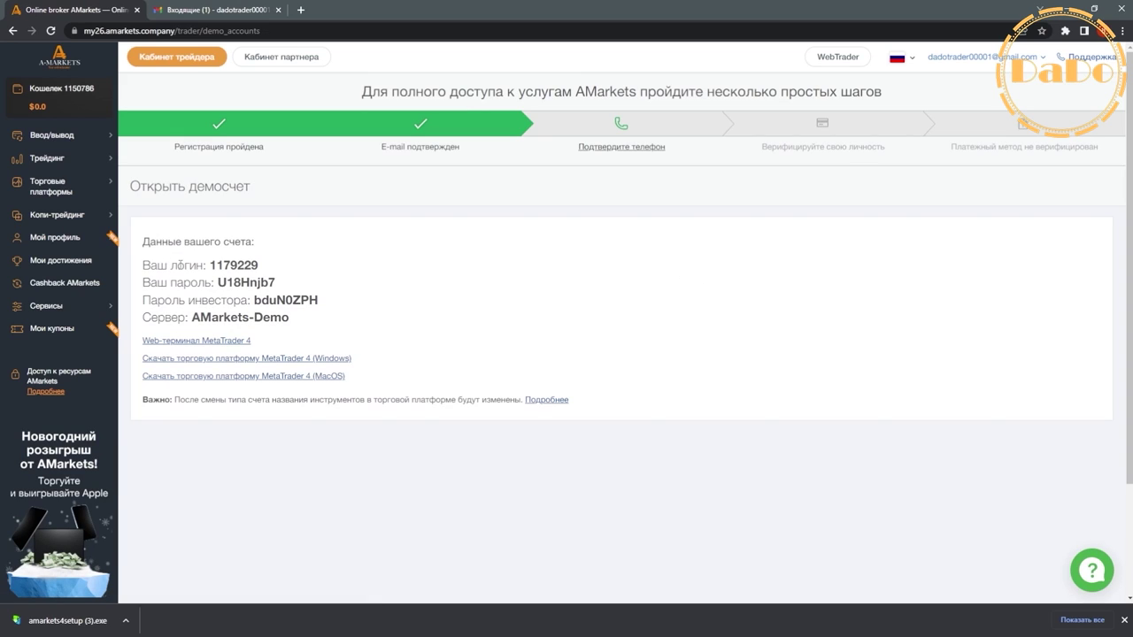
# - Copy the new demo account's login number and switch back to MetaTrader 4
pyautogui.moveTo(213, 266); pyautogui.dragTo(291, 286)
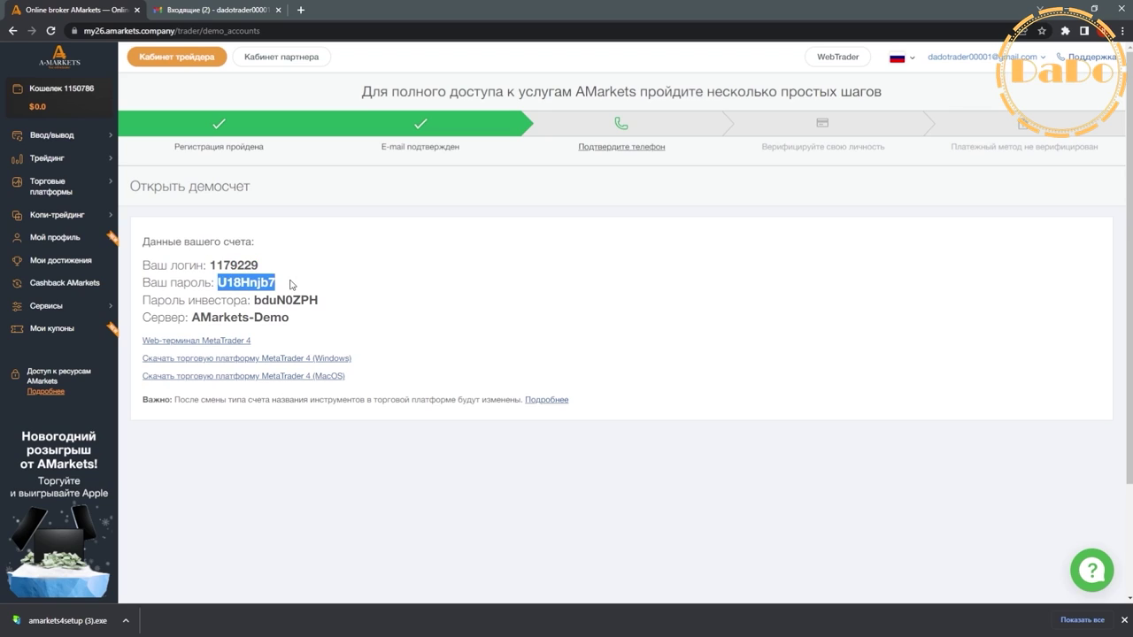
pyautogui.doubleClick(235, 266)
pyautogui.rightClick(239, 270)
pyautogui.click(259, 275)
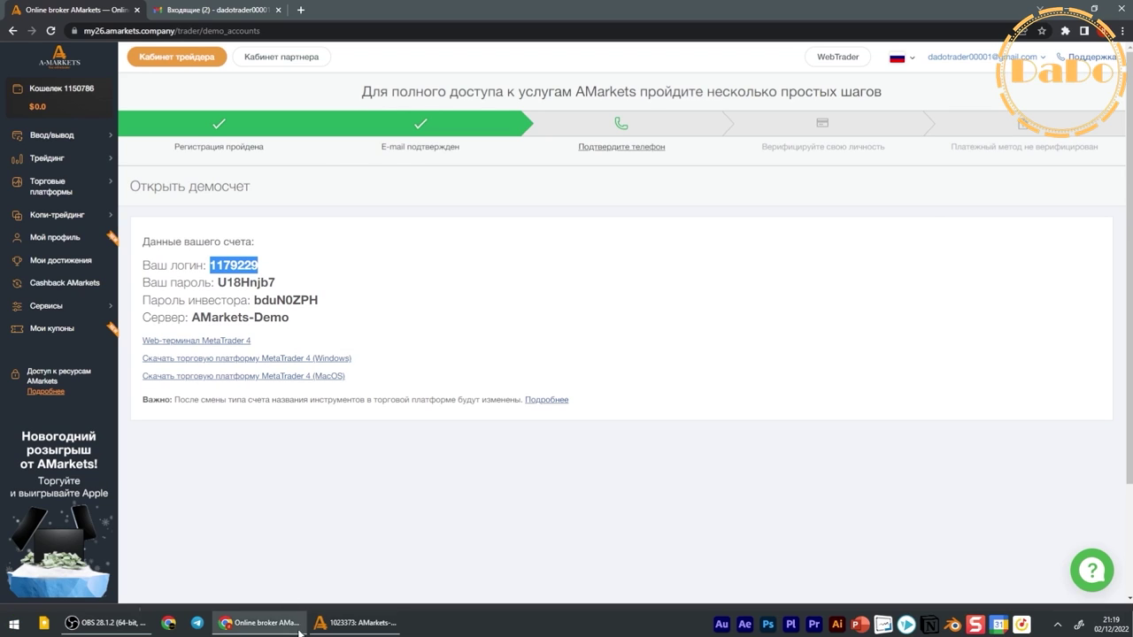
pyautogui.click(363, 624)
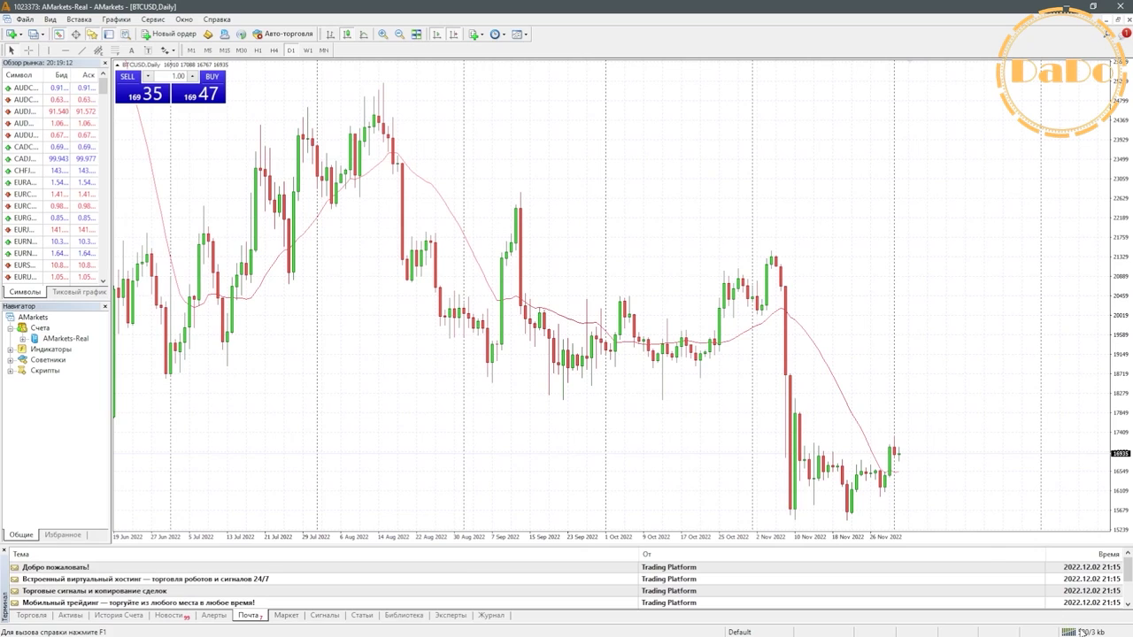
# - Open the login dialog from the status bar and paste the demo login number
pyautogui.click(1081, 631)
pyautogui.click(1031, 450)
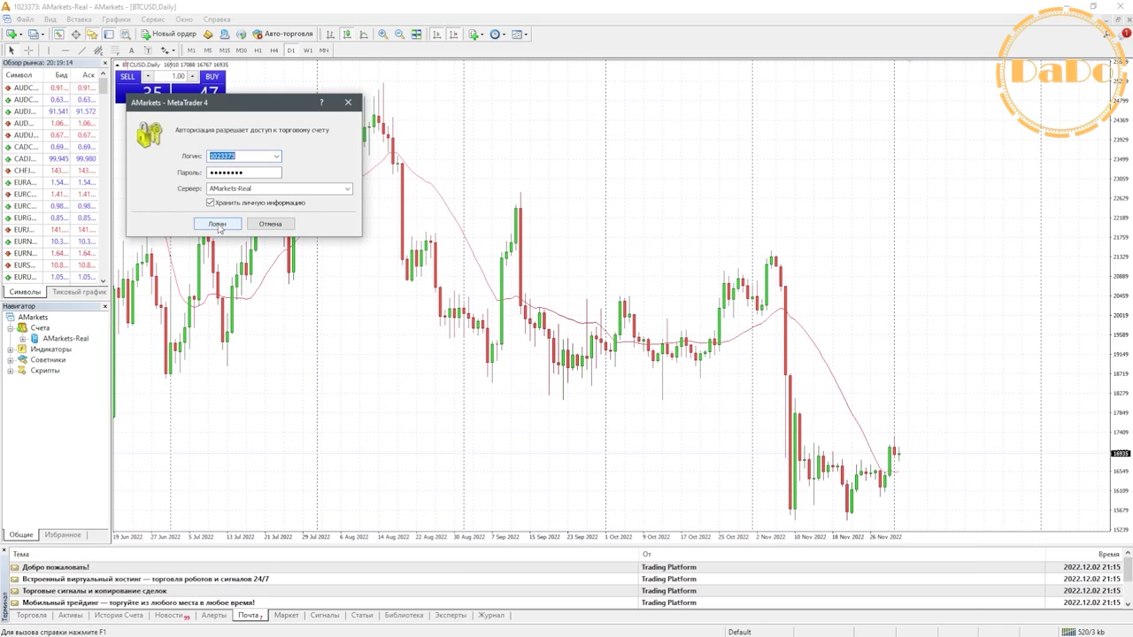
pyautogui.rightClick(243, 157)
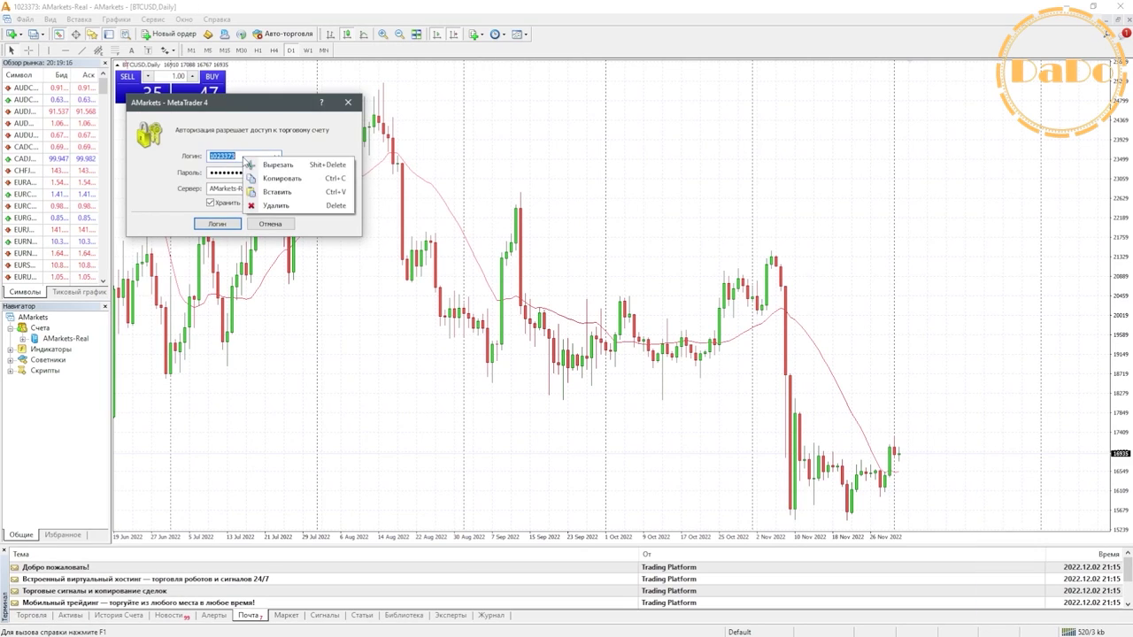
pyautogui.click(280, 192)
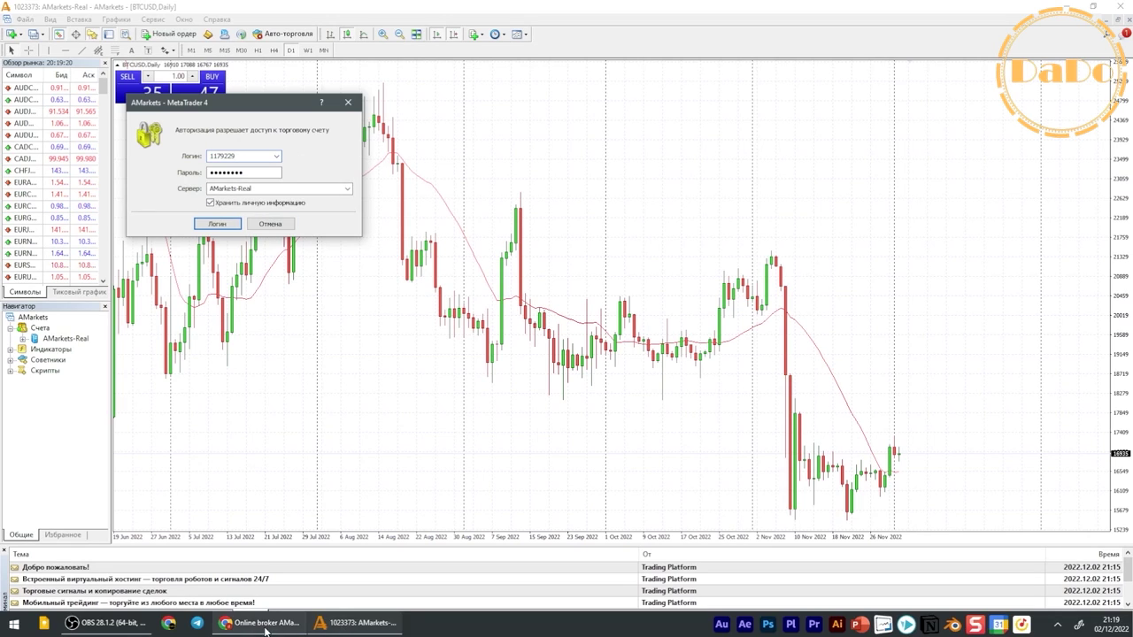
# - Paste the demo password from the browser, choose AMarkets-Demo, and log in
pyautogui.click(265, 623)
pyautogui.doubleClick(231, 283)
pyautogui.rightClick(232, 282)
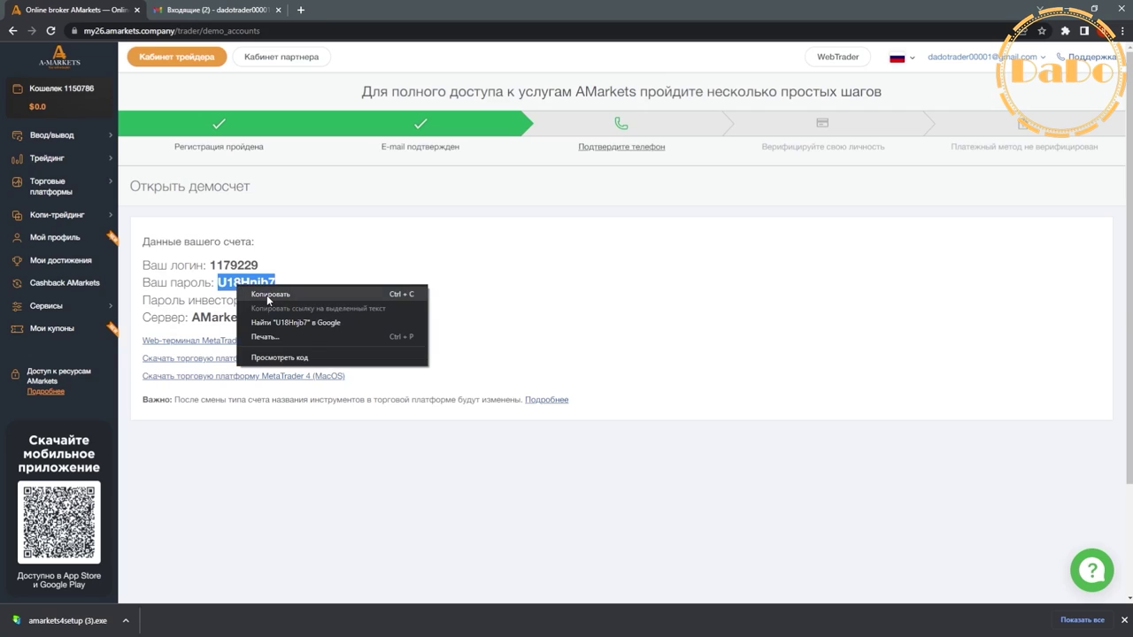
pyautogui.click(257, 291)
pyautogui.click(330, 627)
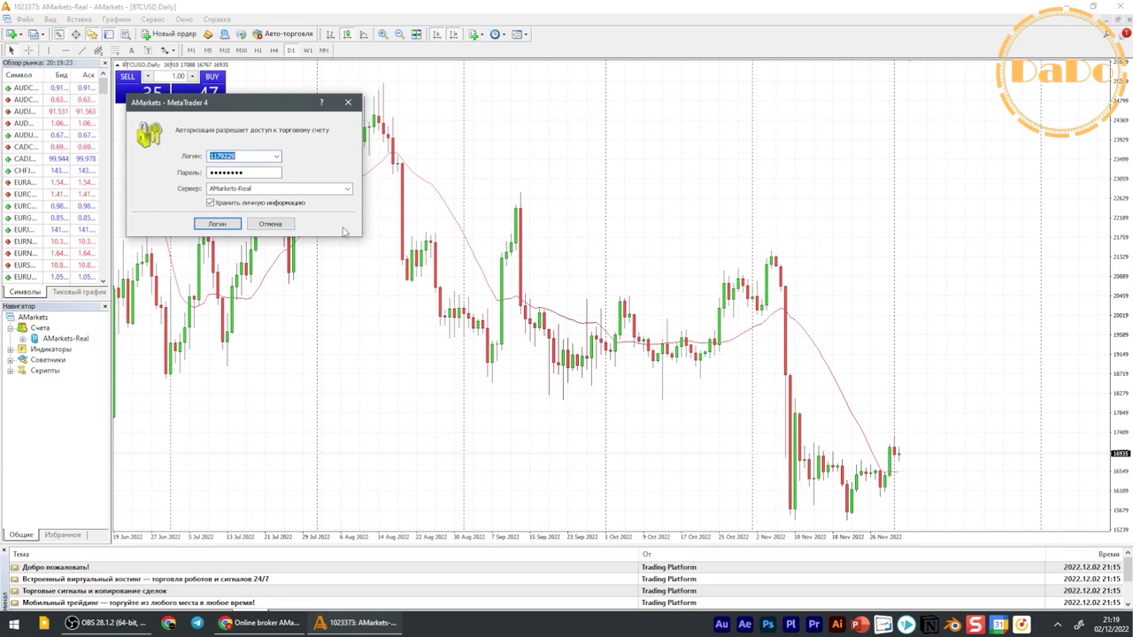
pyautogui.doubleClick(217, 173)
pyautogui.rightClick(225, 172)
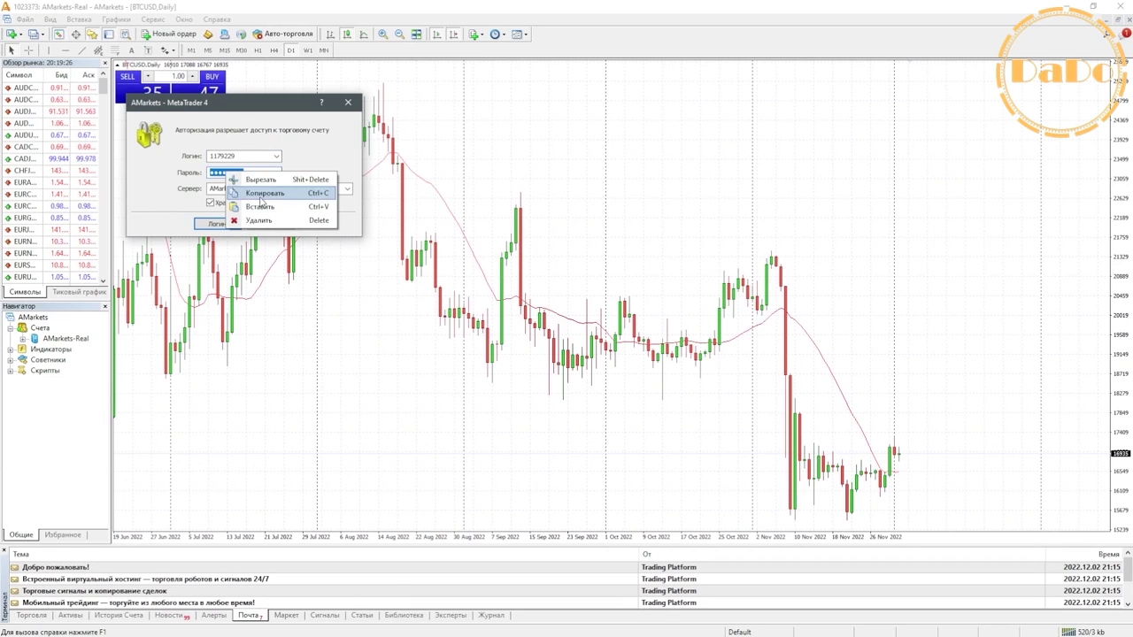
pyautogui.click(262, 210)
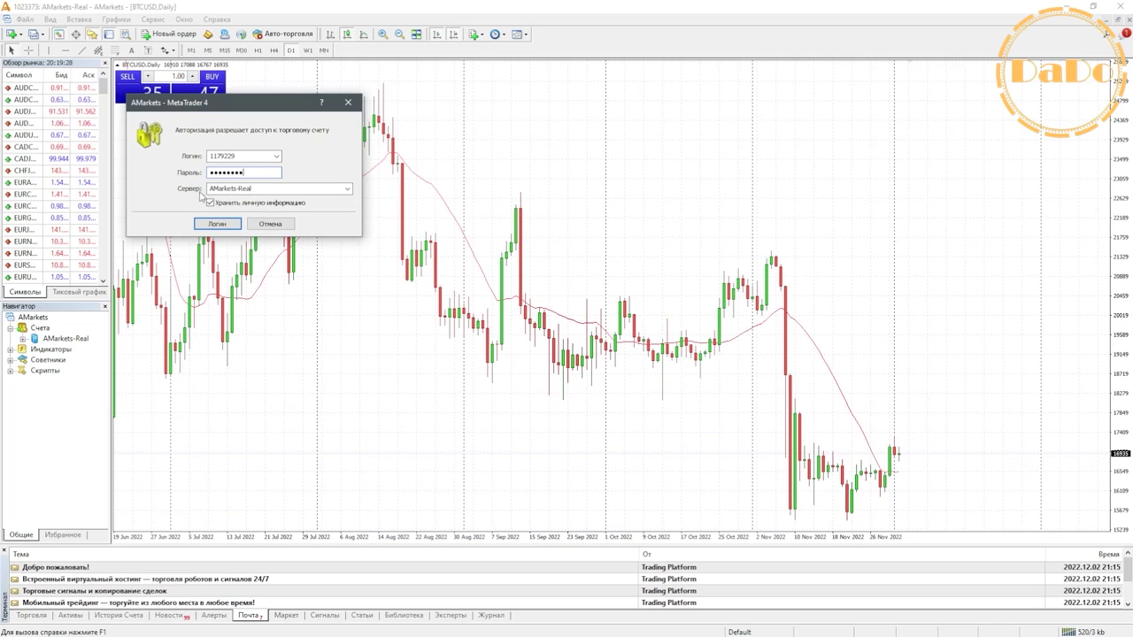
pyautogui.click(347, 190)
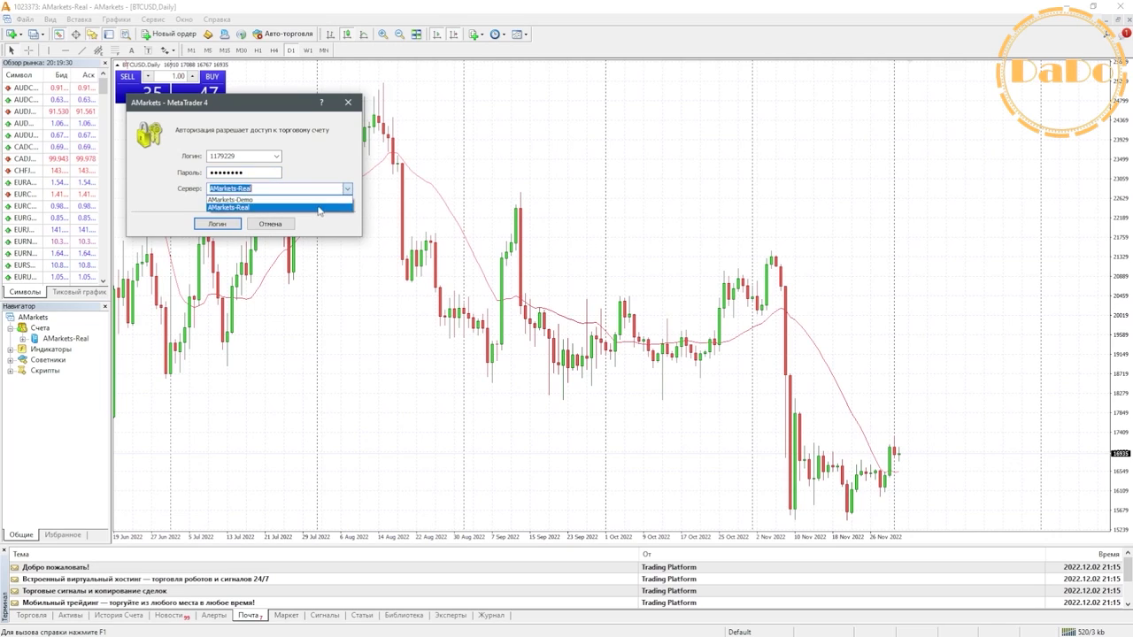
pyautogui.click(289, 202)
pyautogui.click(218, 224)
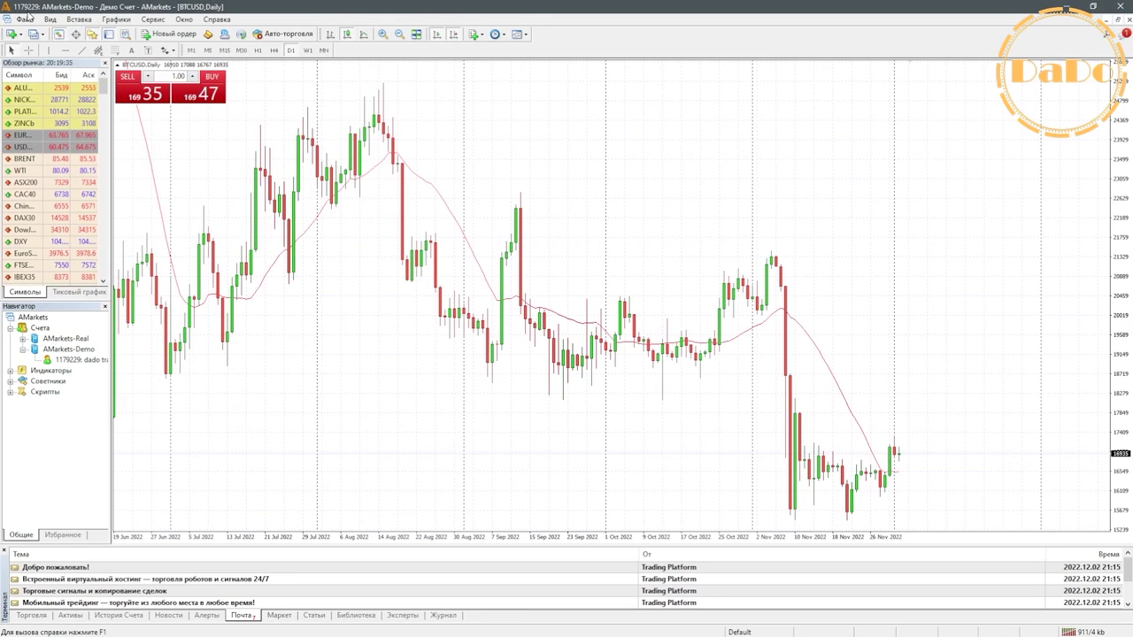
# - Check the demo account's 1 000 000 USD balance in the Terminal's Торговля tab
pyautogui.click(261, 622)
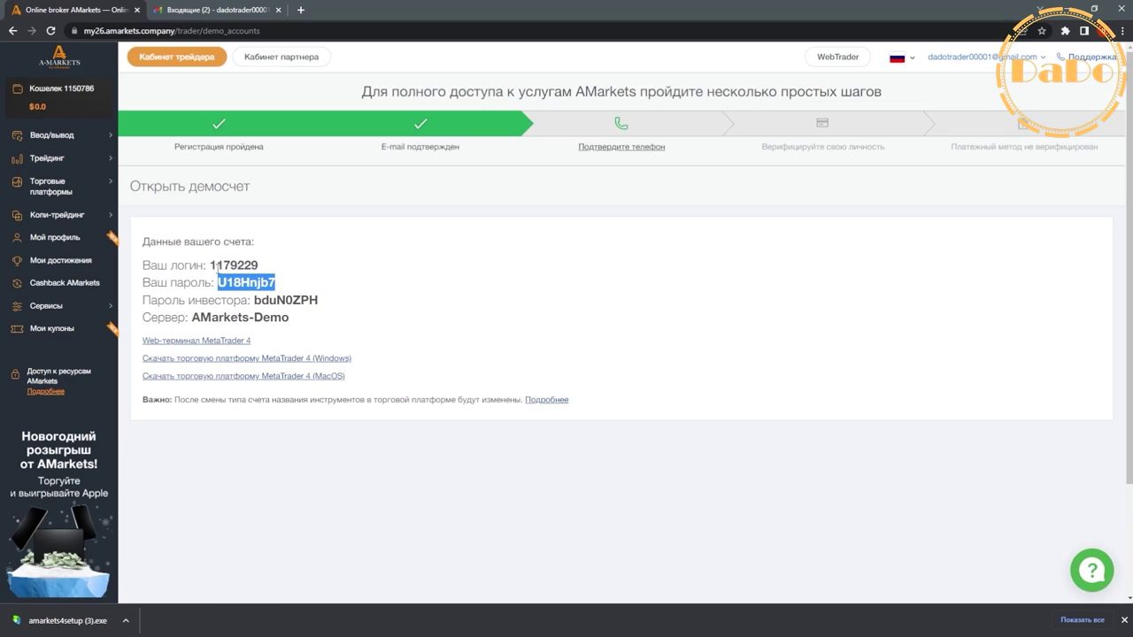
pyautogui.click(311, 280)
pyautogui.hotkey('alt', 'Tab')
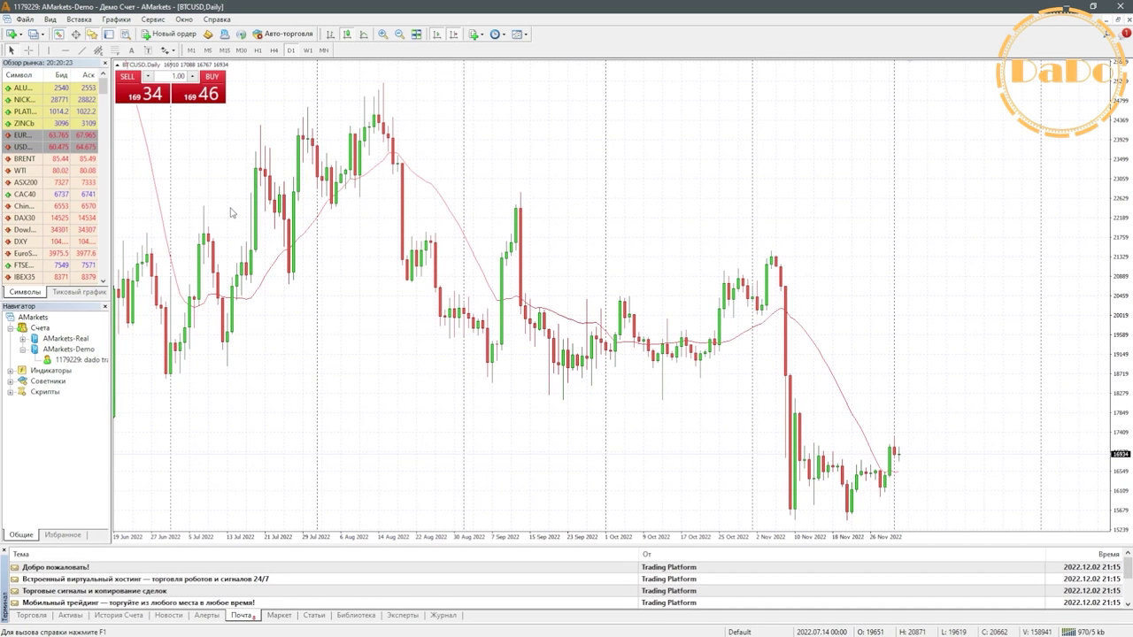
pyautogui.click(81, 362)
pyautogui.click(28, 615)
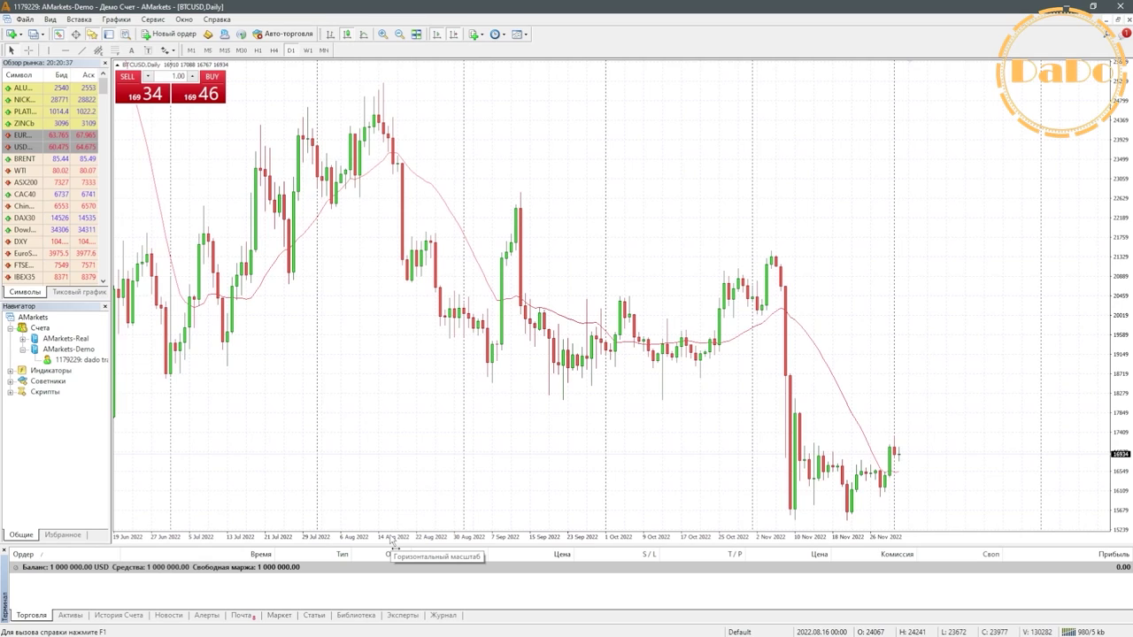
# - Log in to the AMarkets-Real account from the Navigator, then switch back to the demo account
pyautogui.click(24, 349)
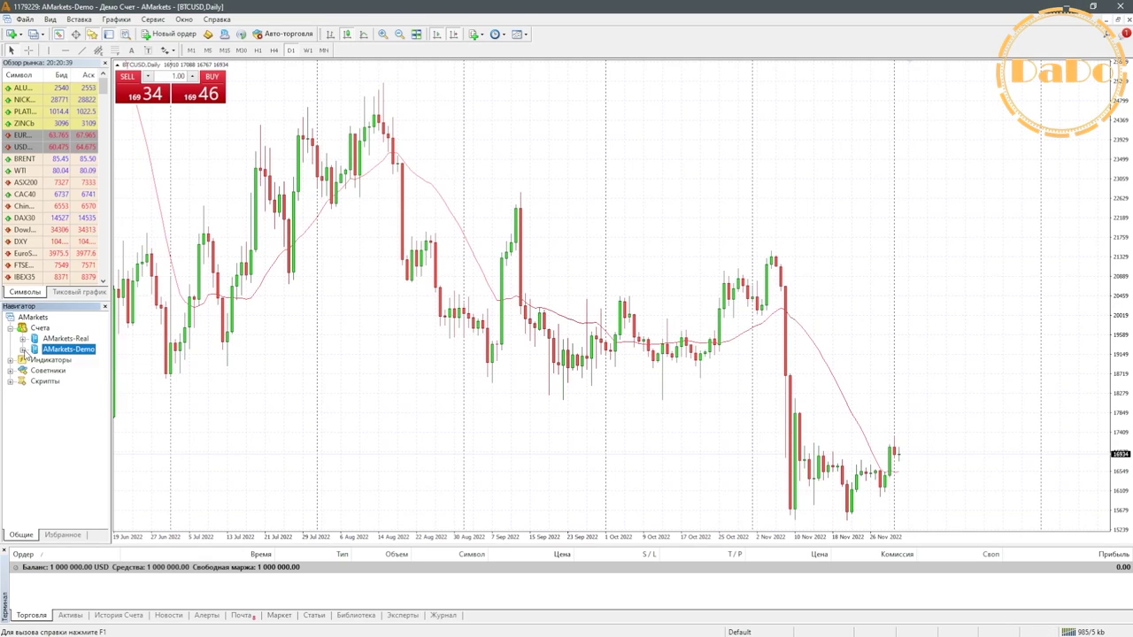
pyautogui.click(23, 339)
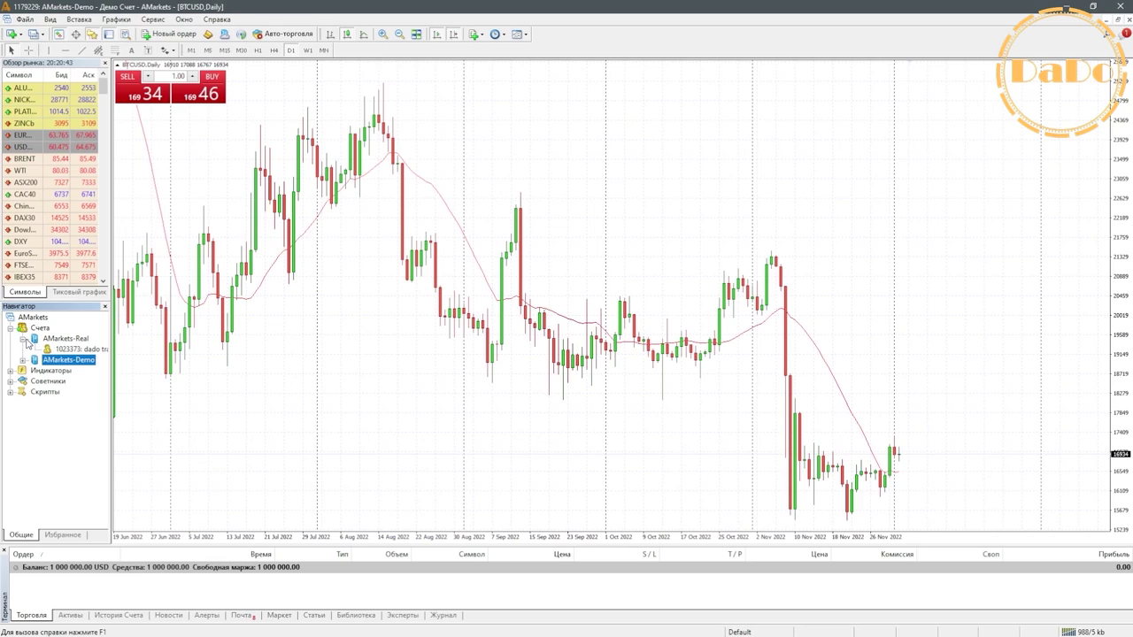
pyautogui.doubleClick(67, 351)
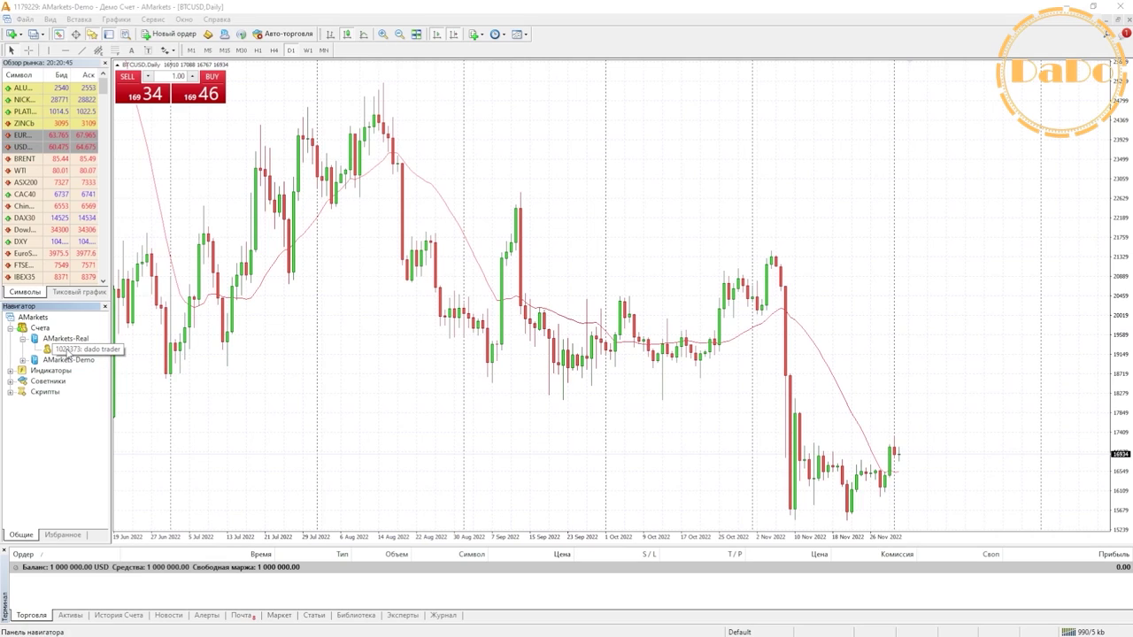
pyautogui.click(225, 224)
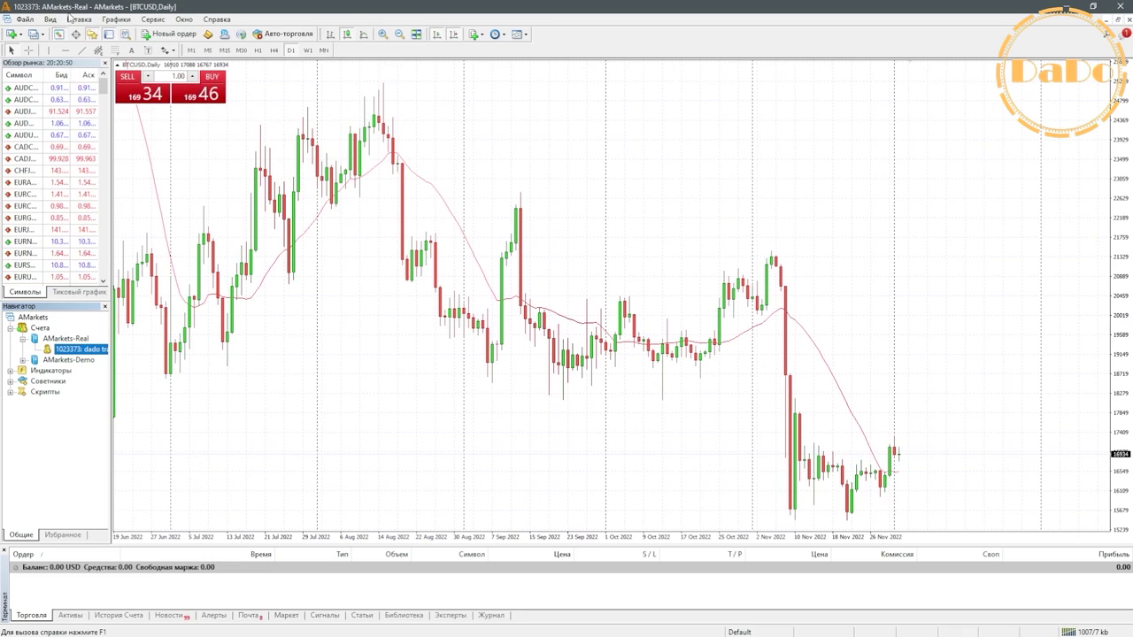
pyautogui.doubleClick(55, 361)
pyautogui.doubleClick(62, 371)
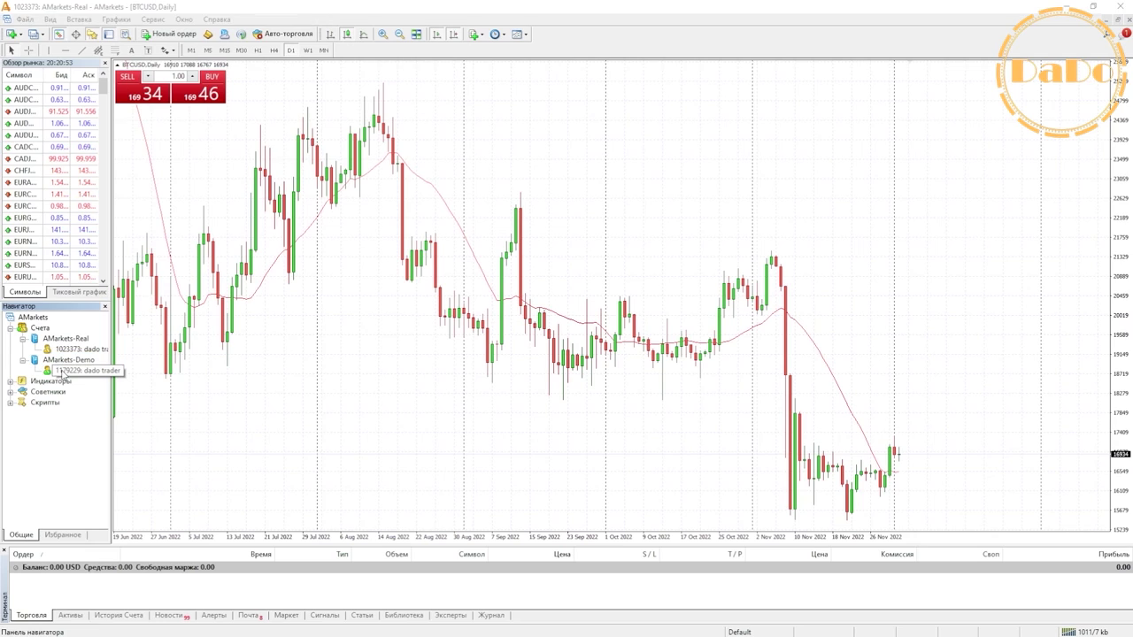
pyautogui.click(223, 223)
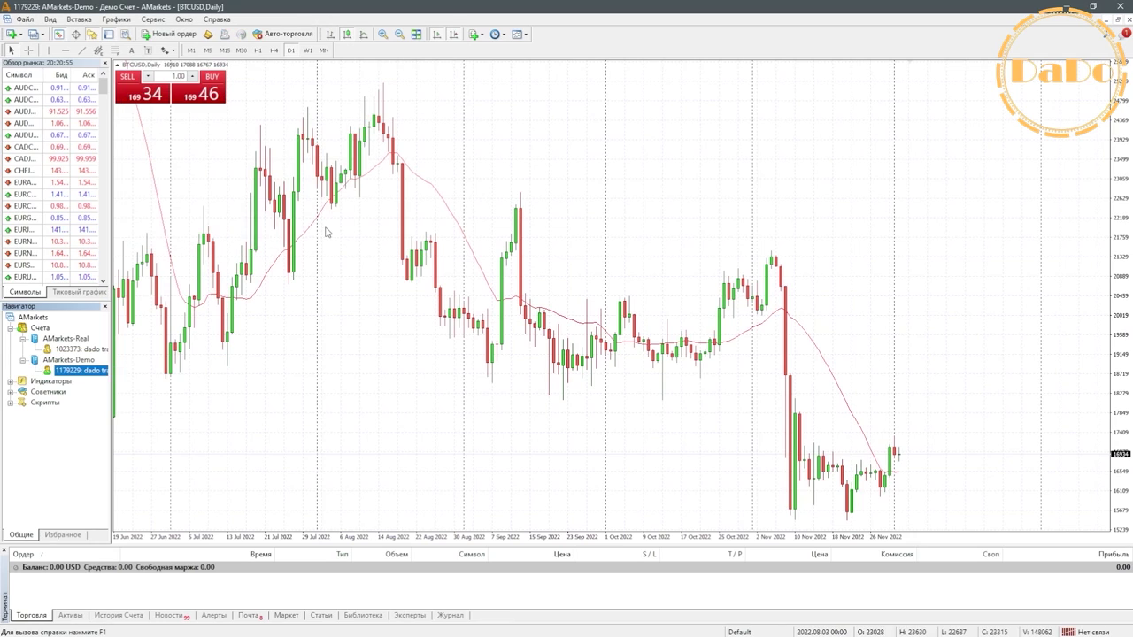